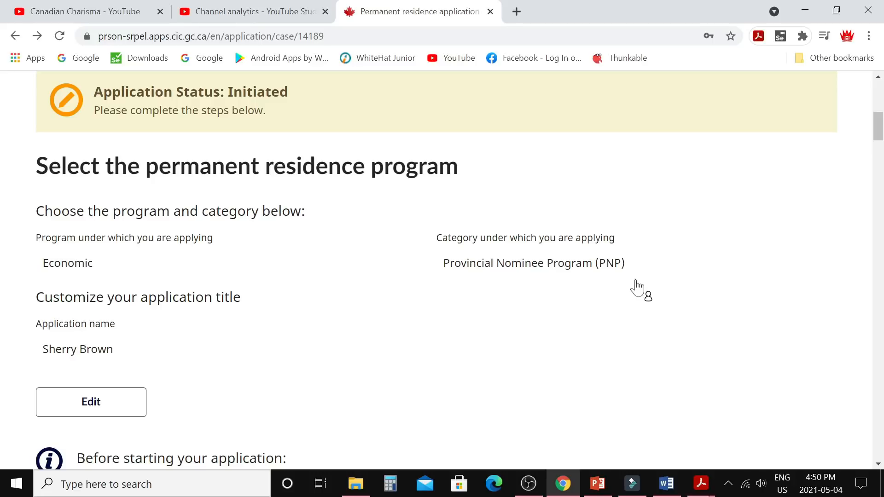
# Open the IMM 0008 Generic Application Form for editing, read its introduction and continue to the application details
pyautogui.scroll(-14, 638, 288)
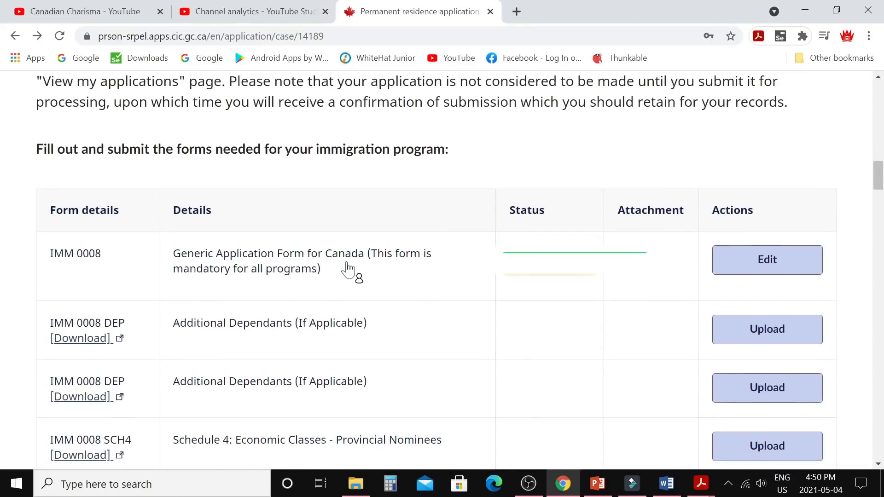
pyautogui.click(751, 278)
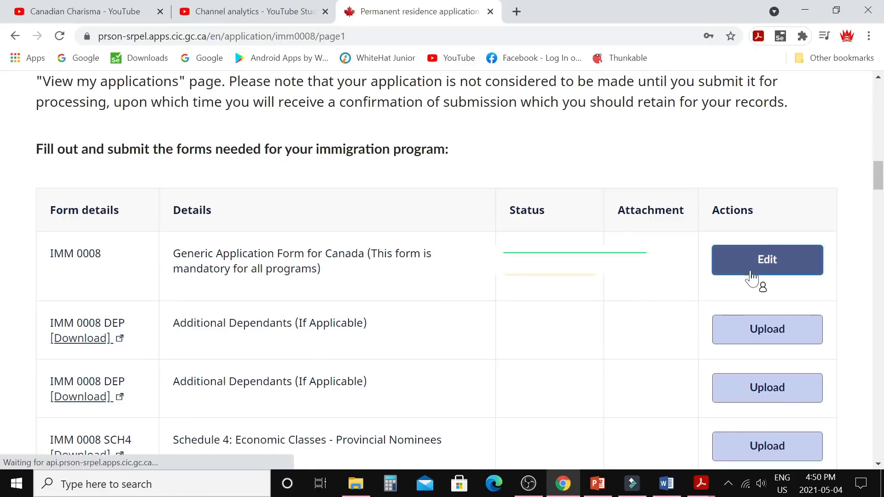
pyautogui.scroll(-3, 487, 278)
pyautogui.scroll(-1, 486, 278)
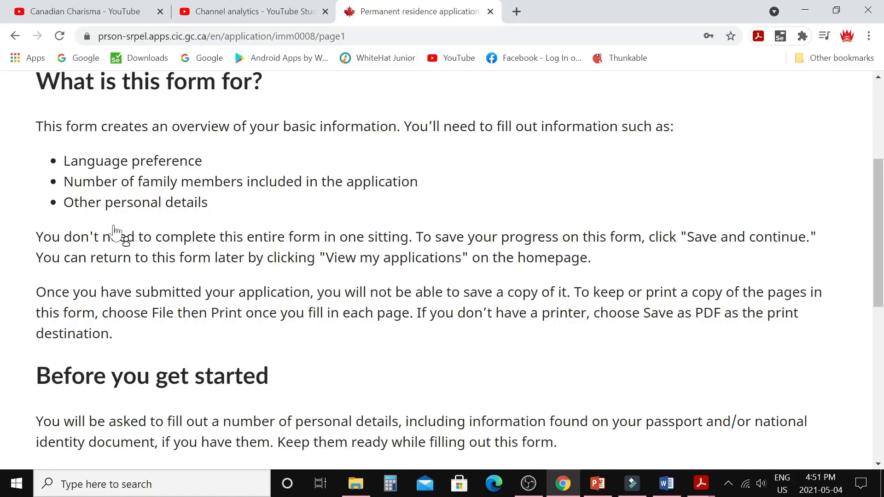
pyautogui.scroll(-5, 230, 239)
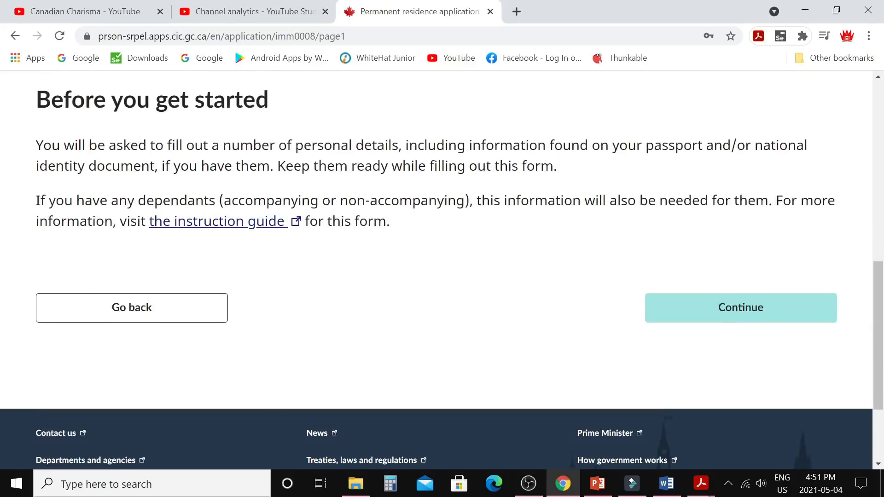
pyautogui.click(680, 312)
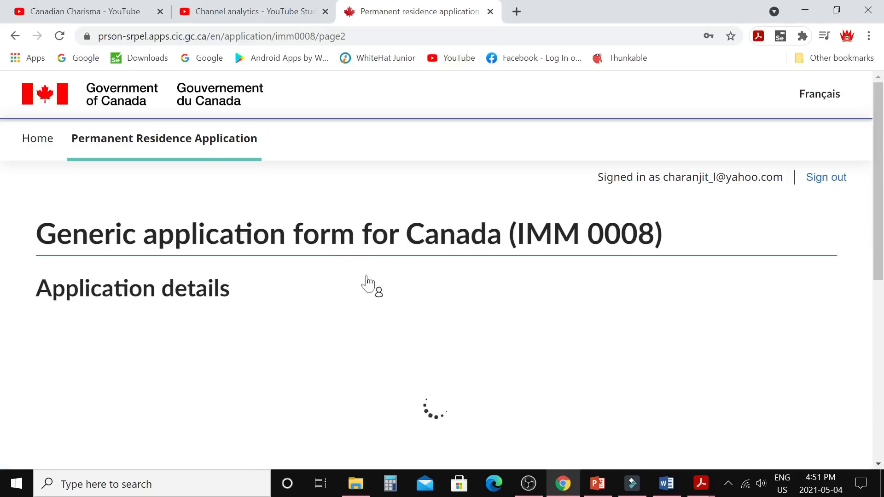
# Review the family member count, language preferences and intended place of residence, and save the application details to continue to the personal details
pyautogui.scroll(-3, 389, 299)
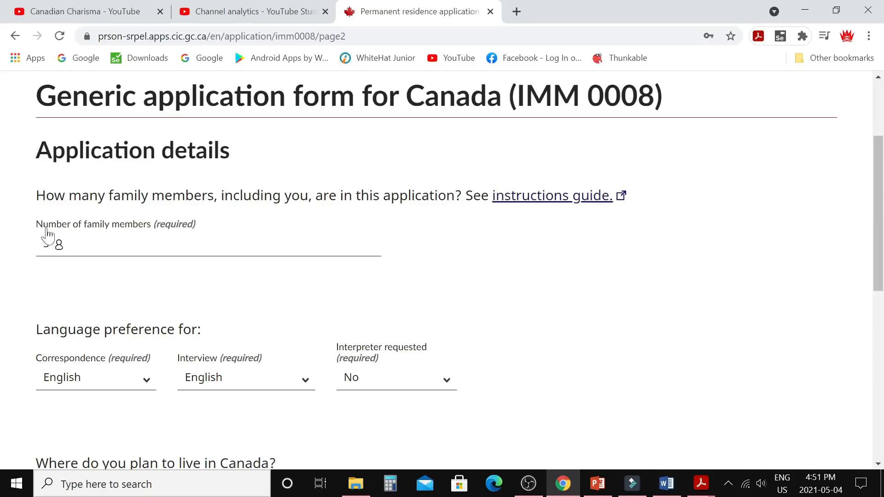
pyautogui.scroll(-2, 148, 271)
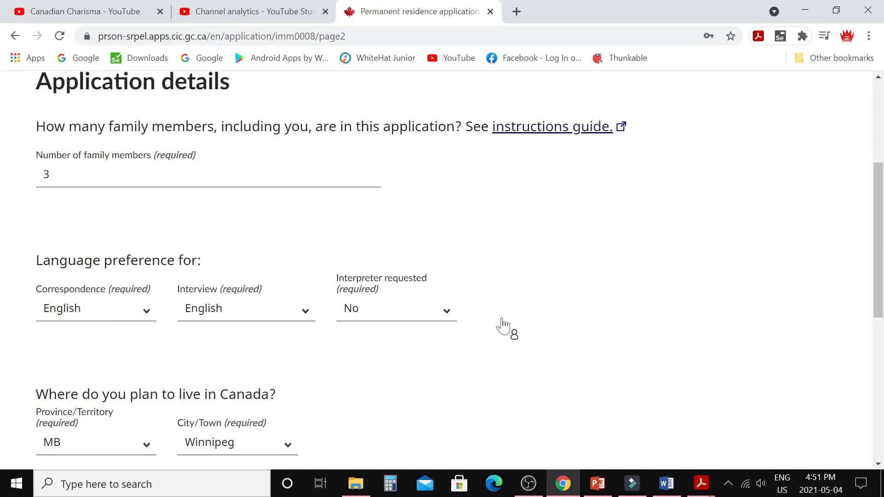
pyautogui.scroll(-2, 505, 322)
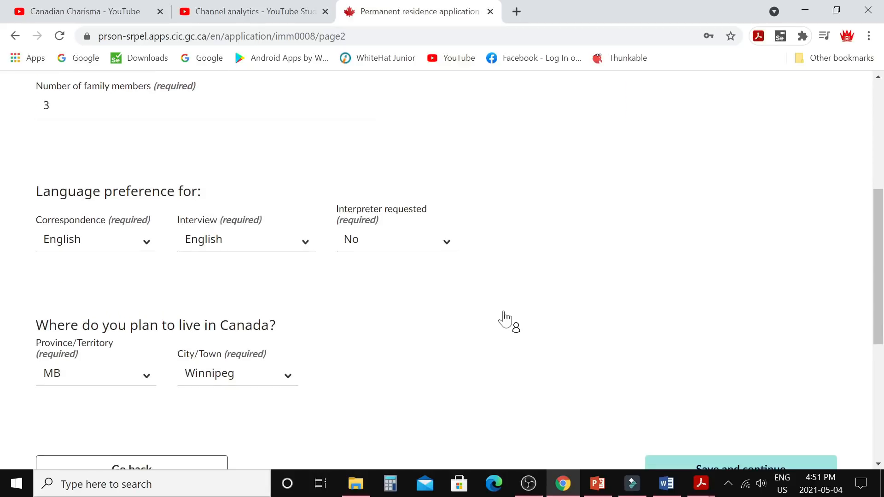
pyautogui.scroll(-1, 502, 317)
pyautogui.scroll(-3, 503, 317)
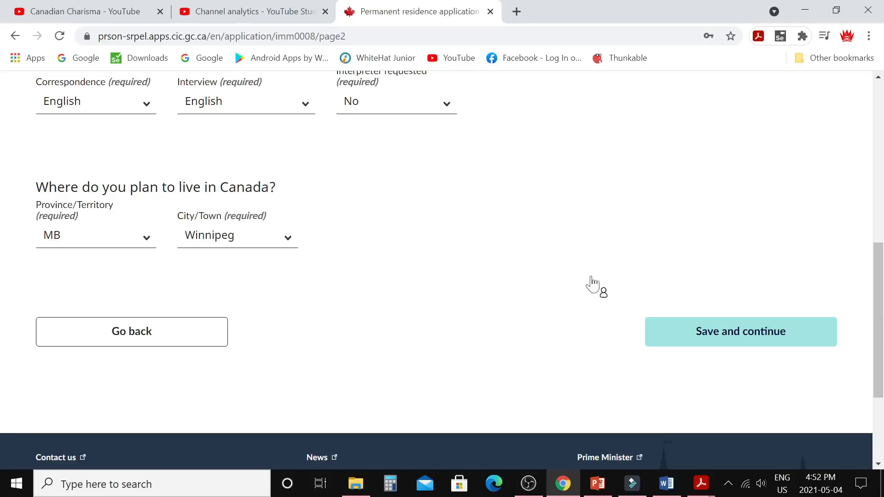
pyautogui.click(706, 336)
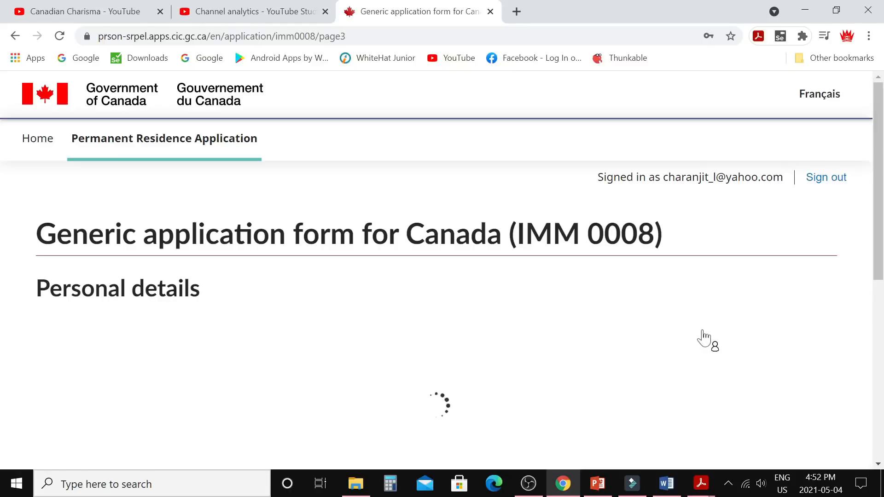
# Copy the applicant's first name from the family name field into the given names field, and remove it from the family name
pyautogui.scroll(-5, 529, 323)
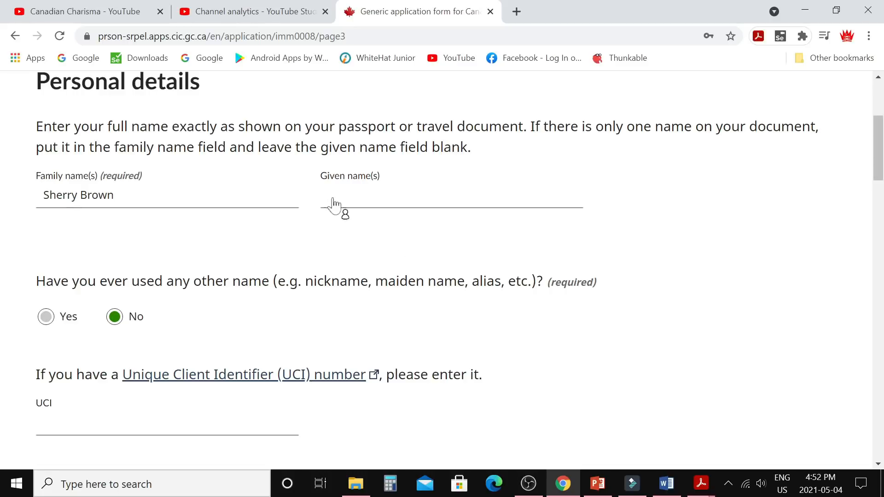
pyautogui.moveTo(78, 195); pyautogui.dragTo(42, 195)
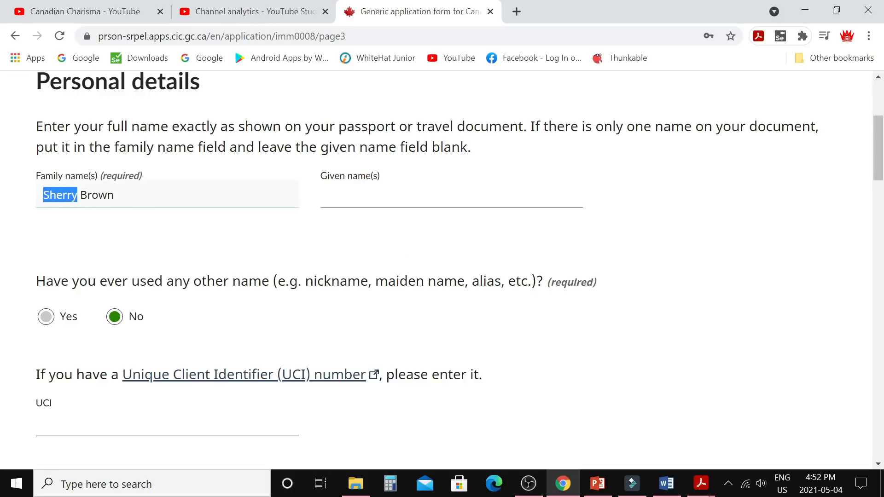
pyautogui.rightClick(57, 198)
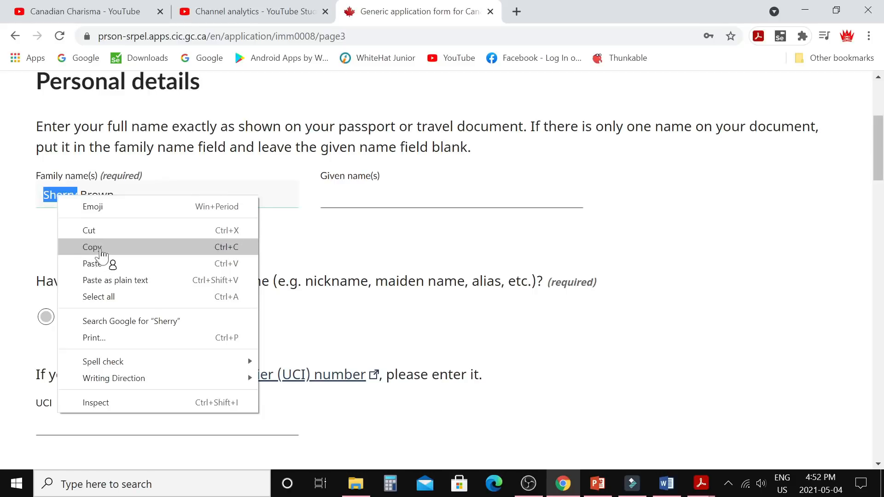
pyautogui.click(98, 249)
pyautogui.click(327, 195)
pyautogui.rightClick(346, 194)
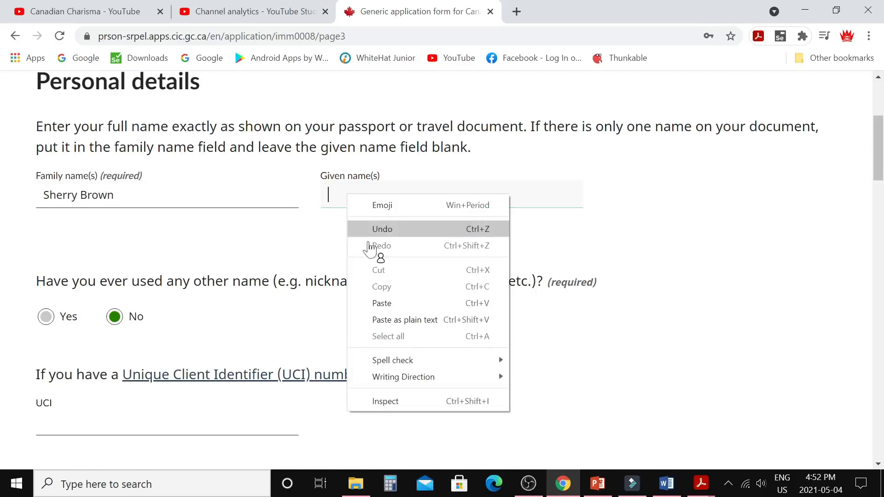
pyautogui.click(382, 303)
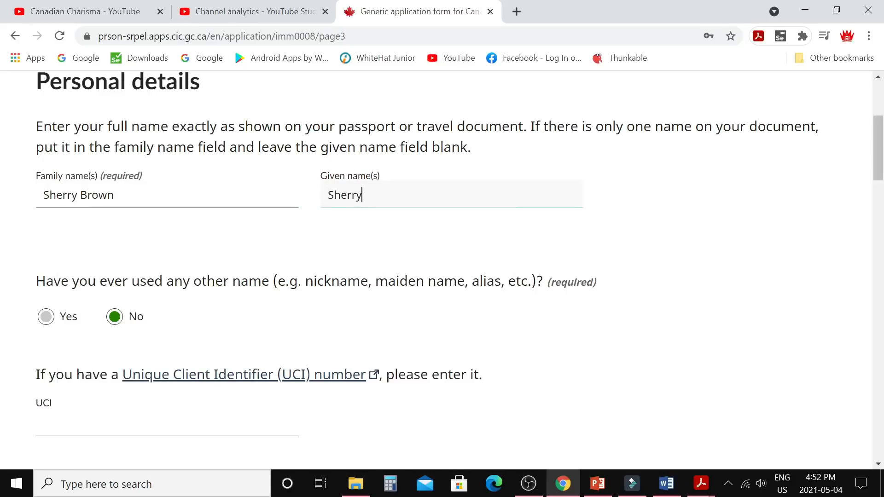
pyautogui.doubleClick(60, 195)
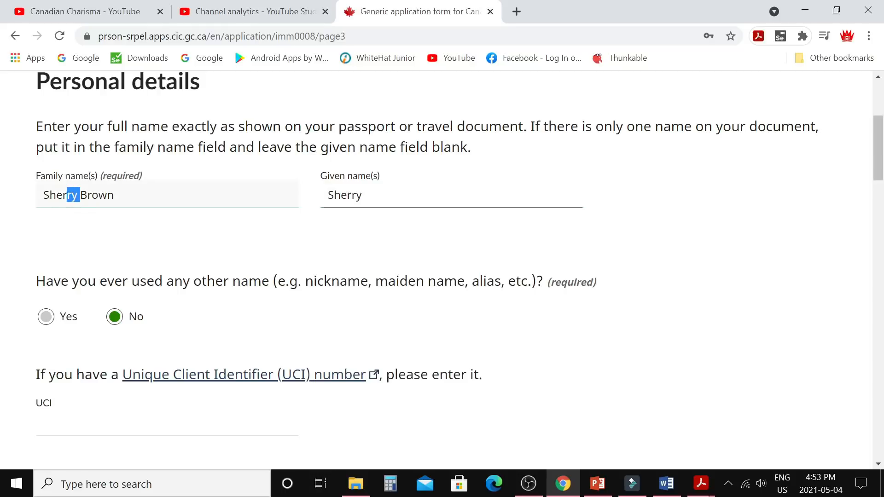
pyautogui.press('BackSpace')
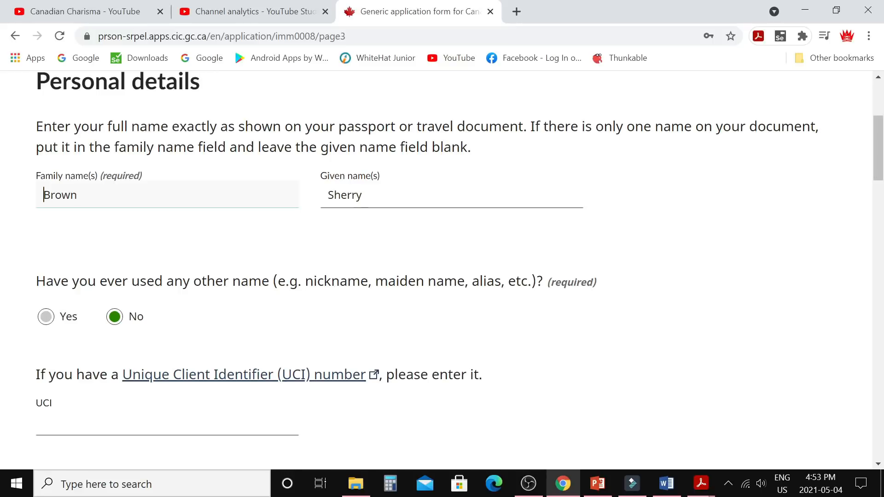
# Move the first name from the given names field back in front of the surname, leaving the full name in the family name field
pyautogui.click(332, 195)
pyautogui.doubleClick(332, 194)
pyautogui.rightClick(349, 197)
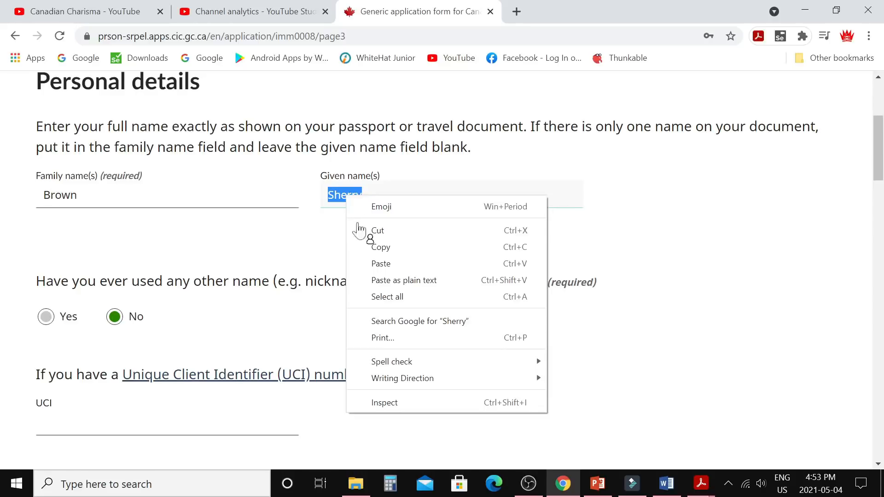
pyautogui.click(387, 233)
pyautogui.rightClick(37, 195)
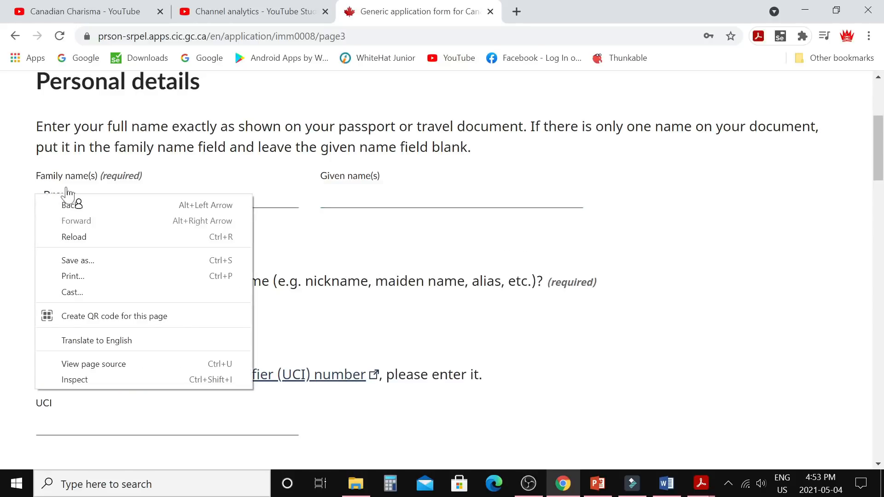
pyautogui.click(63, 194)
pyautogui.click(44, 193)
pyautogui.rightClick(44, 191)
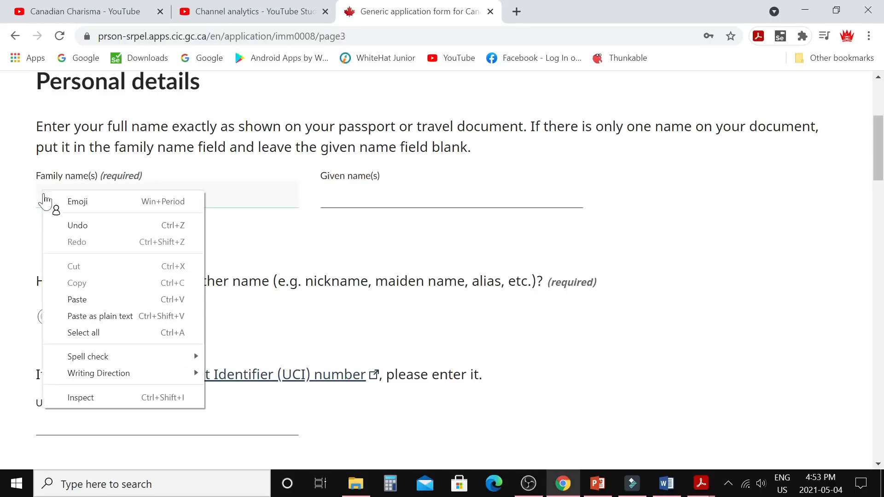
pyautogui.click(93, 301)
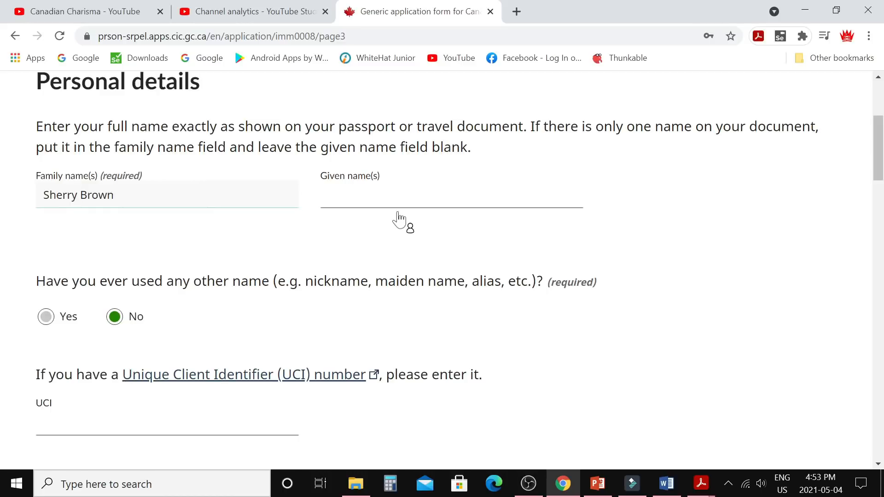
# Review the other-name answer, UCI field, physical characteristics, birth information and citizenship entries in the personal details
pyautogui.scroll(-3, 401, 221)
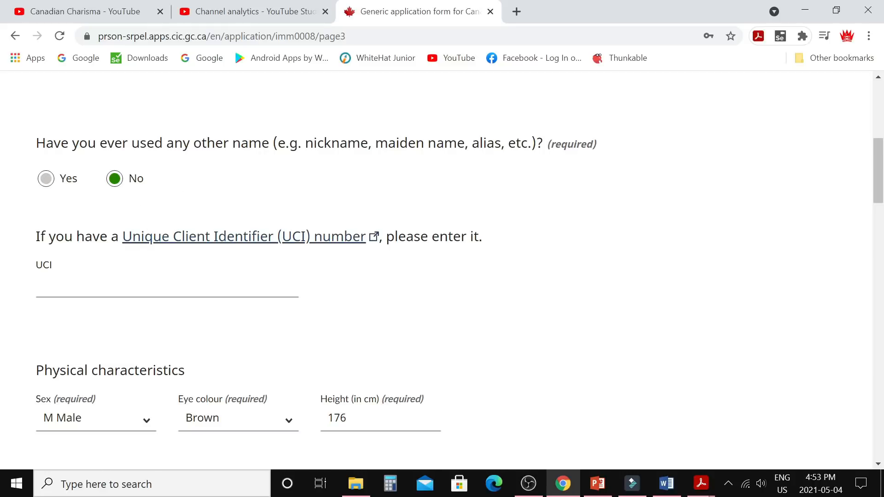
pyautogui.scroll(-1, 162, 286)
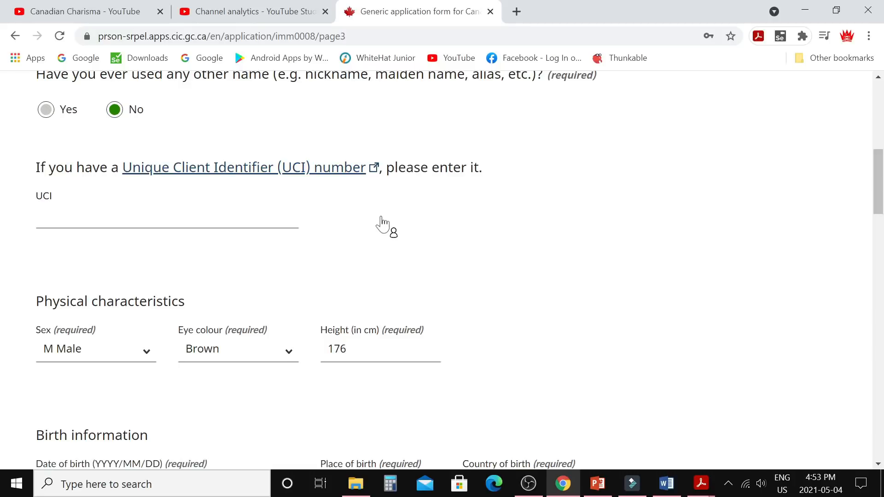
pyautogui.scroll(-3, 311, 209)
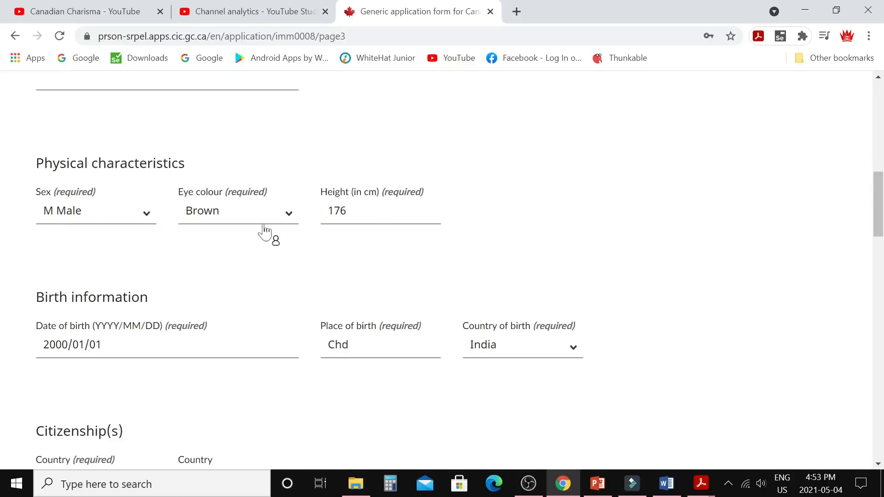
pyautogui.scroll(-3, 479, 221)
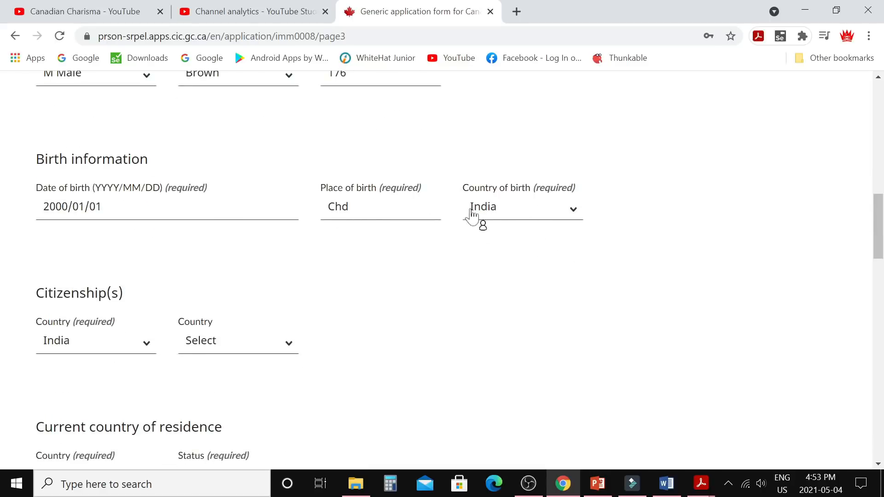
pyautogui.scroll(-1, 118, 202)
pyautogui.scroll(1, 119, 203)
# Select Worker as the status for the current country of residence
pyautogui.scroll(-3, 352, 343)
pyautogui.scroll(-2, 348, 340)
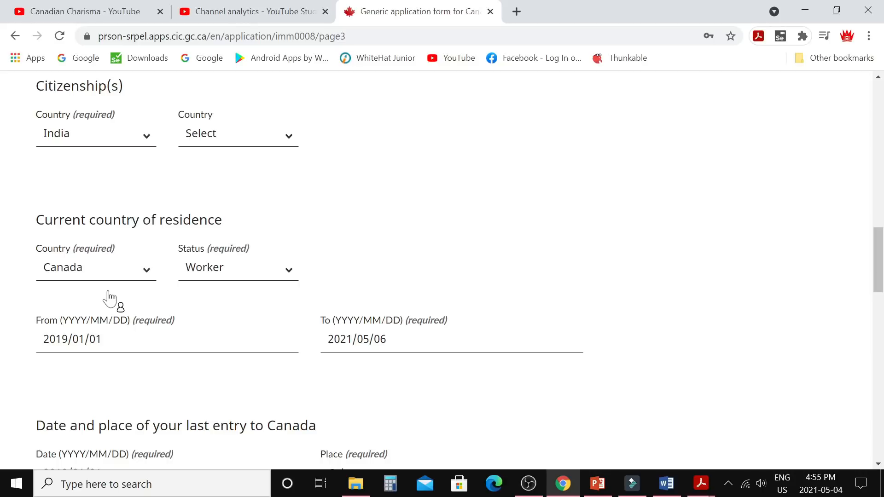
pyautogui.click(288, 270)
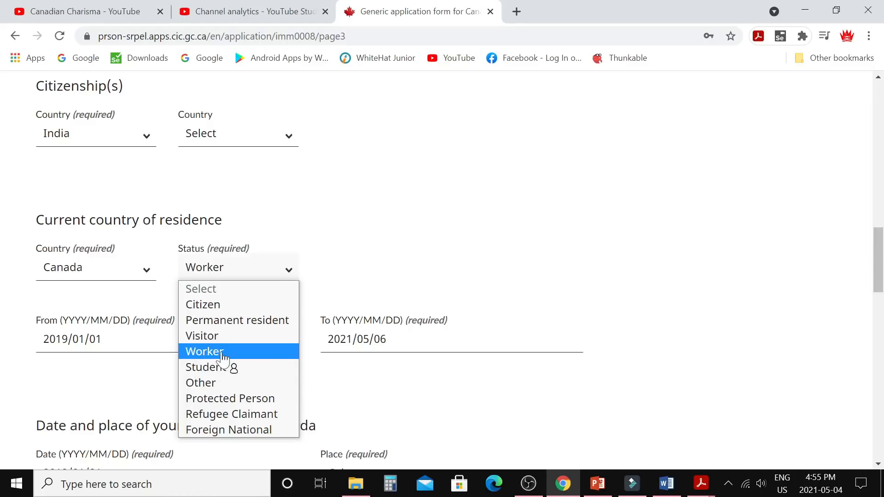
pyautogui.click(204, 352)
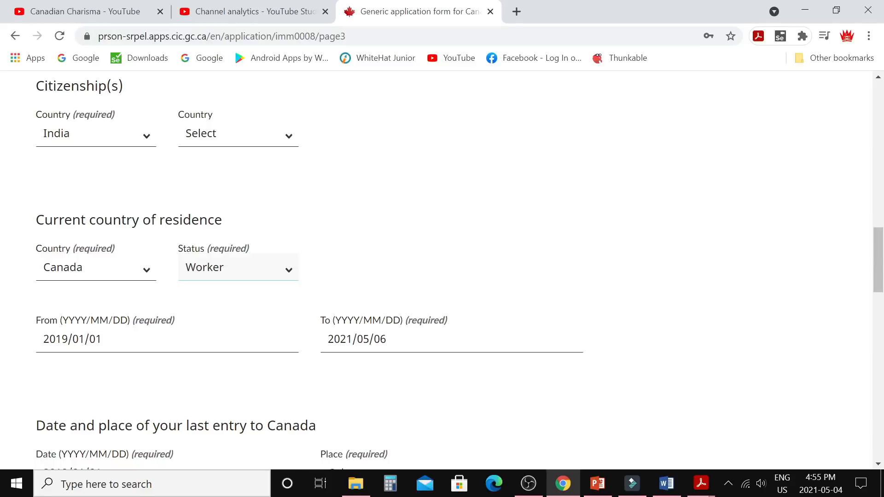
# Answer Yes to the previous countries of residence question and view the immigration status options for previous country #1 without choosing one
pyautogui.scroll(-6, 207, 249)
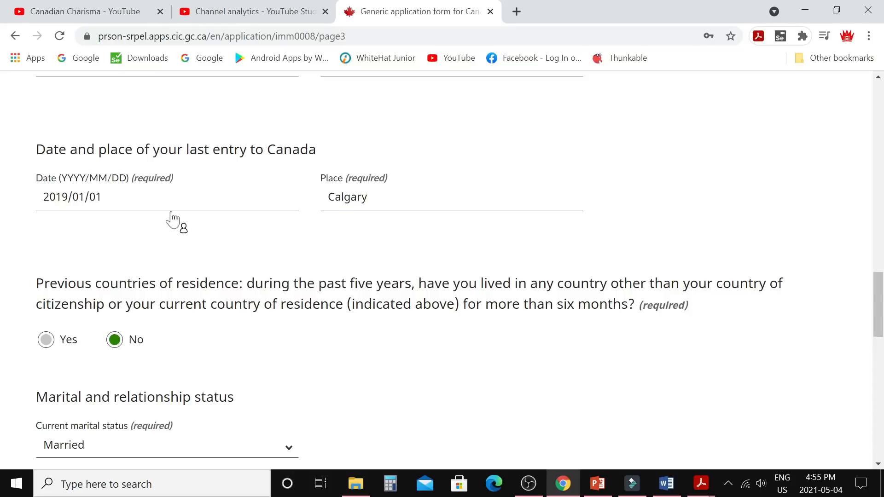
pyautogui.scroll(1, 172, 217)
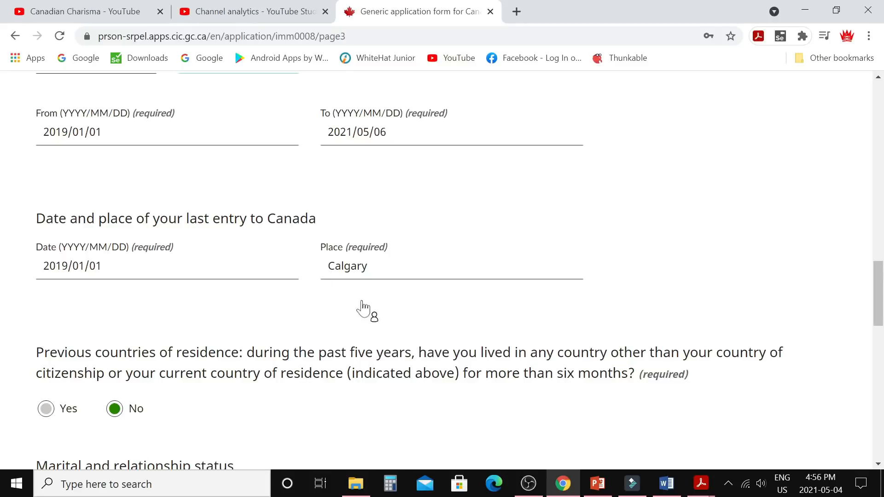
pyautogui.scroll(-5, 524, 278)
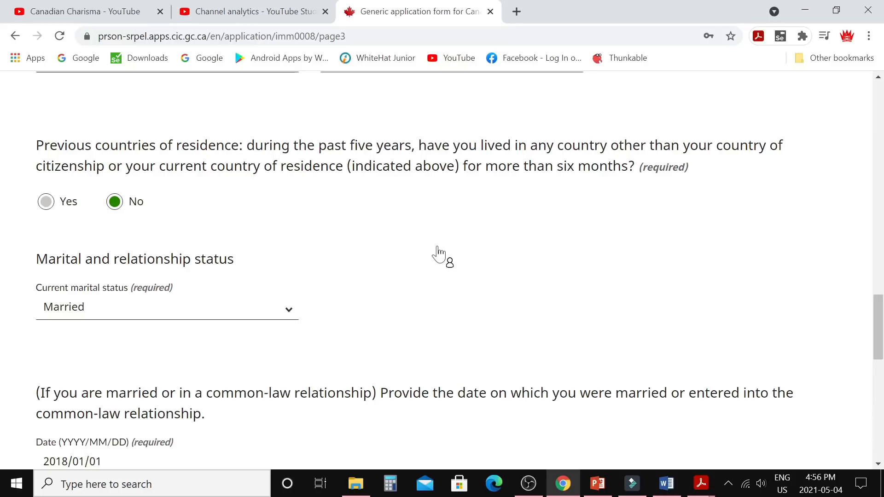
pyautogui.click(47, 204)
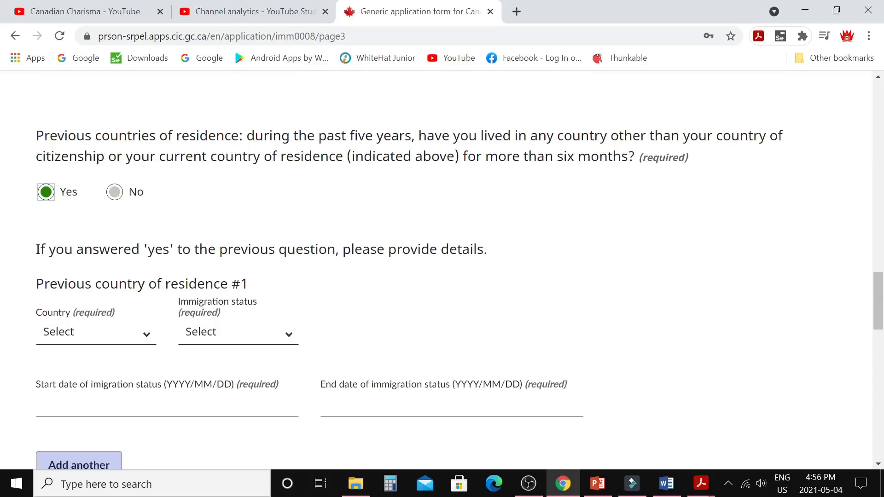
pyautogui.scroll(-2, 148, 267)
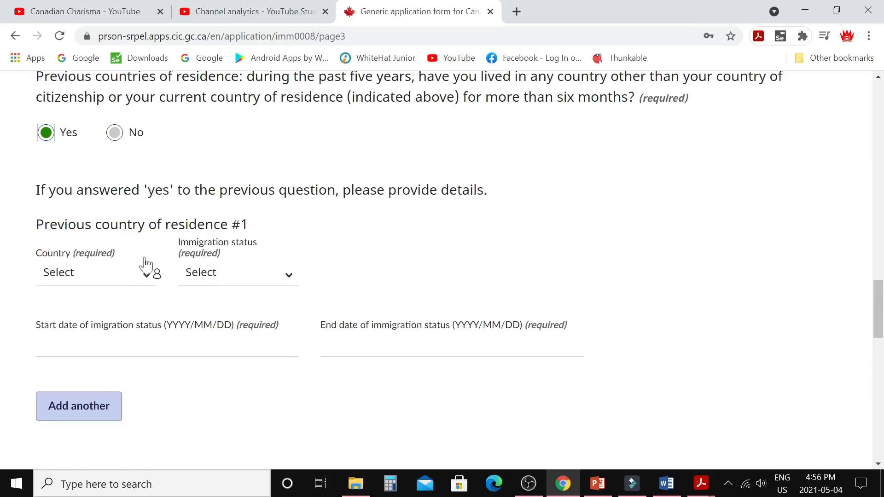
pyautogui.click(289, 278)
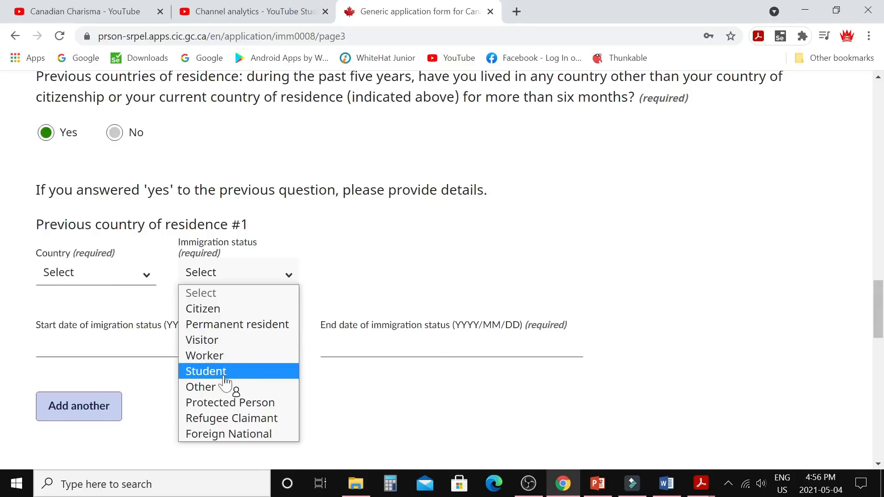
pyautogui.click(343, 282)
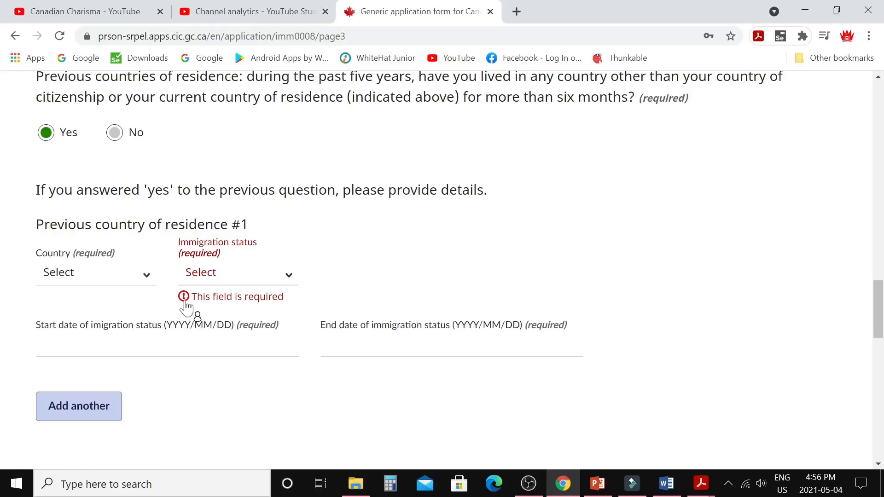
# Answer No to the previous countries of residence question and select Married as the current marital status
pyautogui.click(115, 137)
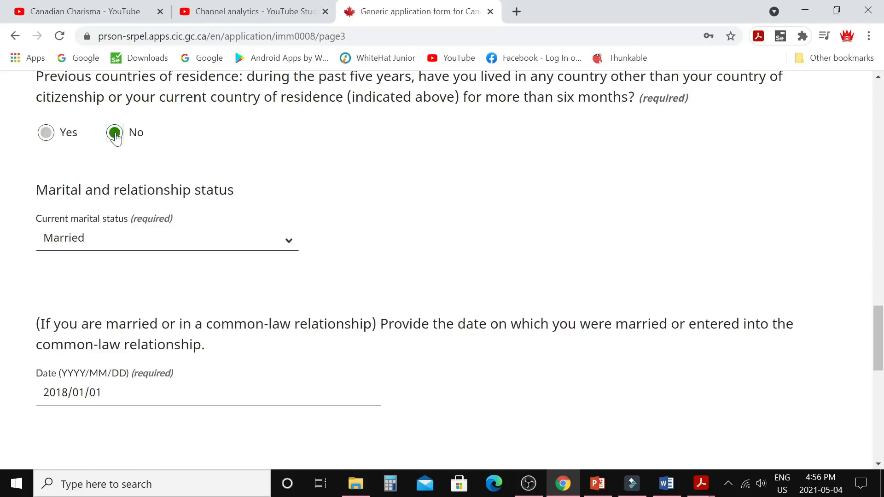
pyautogui.scroll(-1, 249, 283)
pyautogui.scroll(-1, 249, 283)
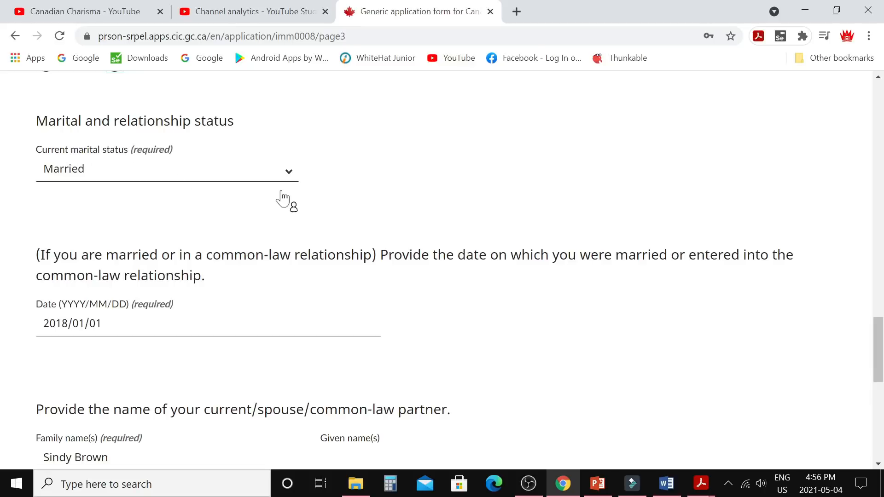
pyautogui.click(289, 174)
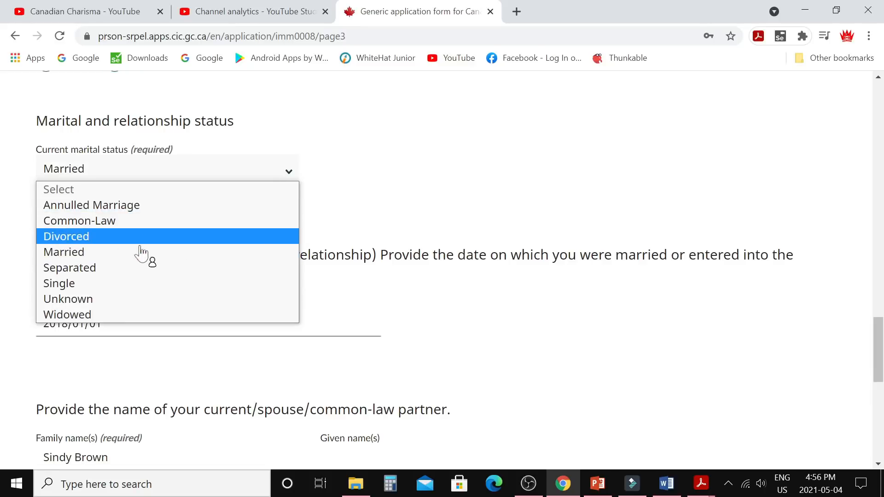
pyautogui.click(109, 254)
# Review the marriage date and partner's name, and try answering Yes to the previous marriage question to view the previous partner fields
pyautogui.scroll(-1, 94, 314)
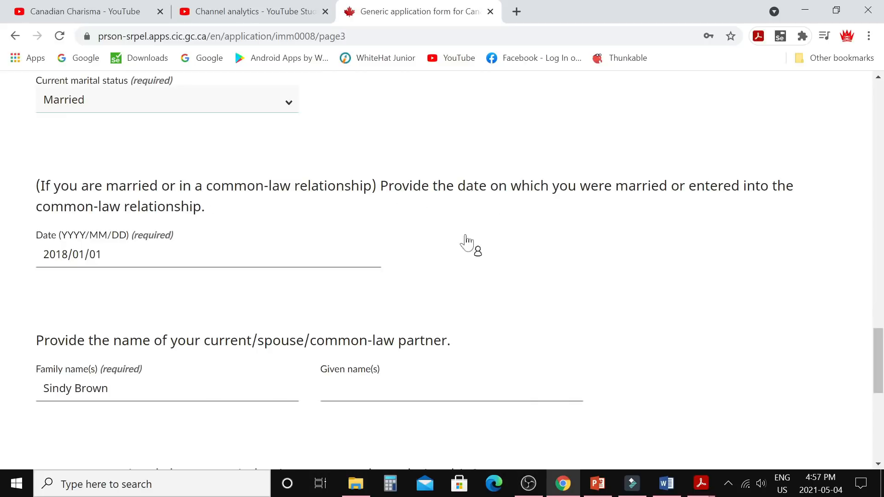
pyautogui.scroll(-2, 442, 272)
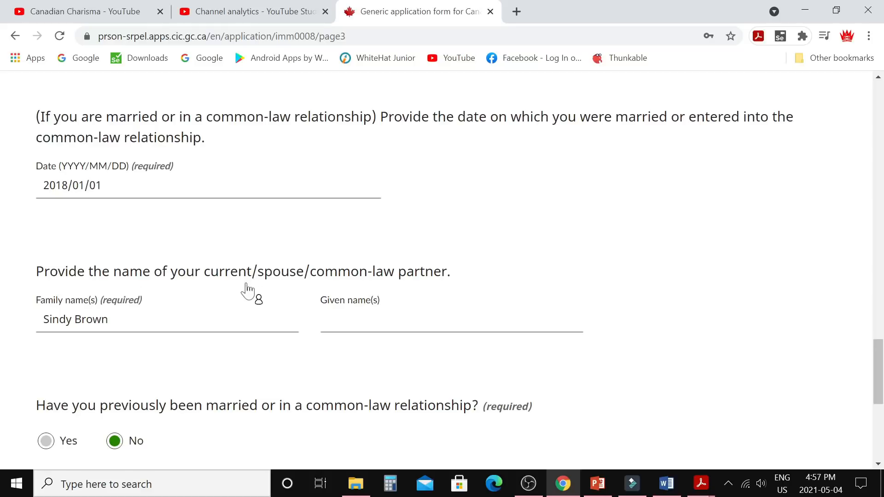
pyautogui.scroll(-3, 161, 256)
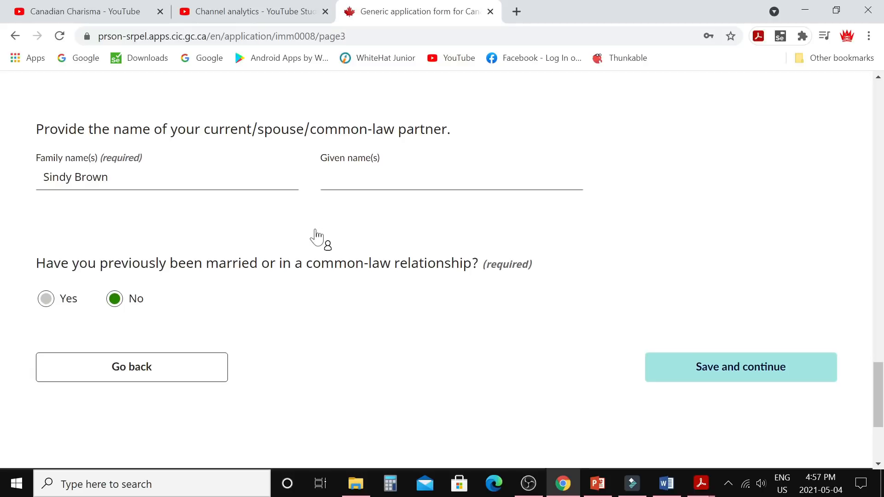
pyautogui.scroll(-1, 299, 230)
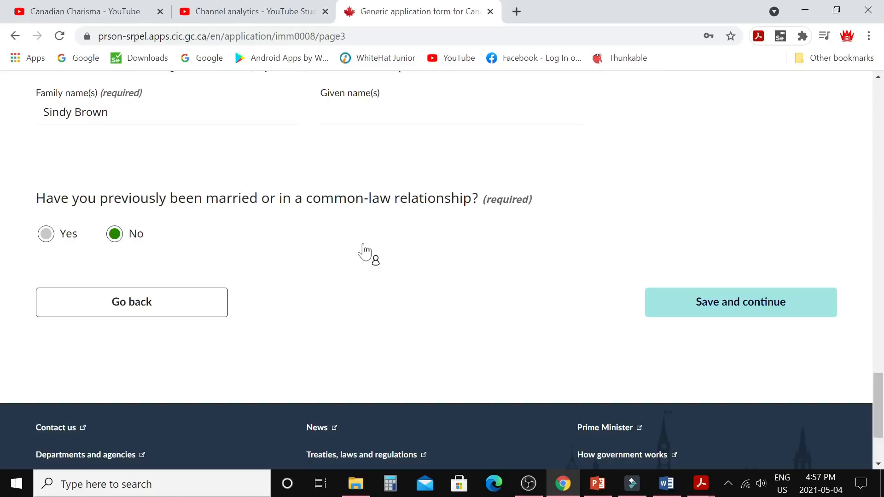
pyautogui.click(46, 234)
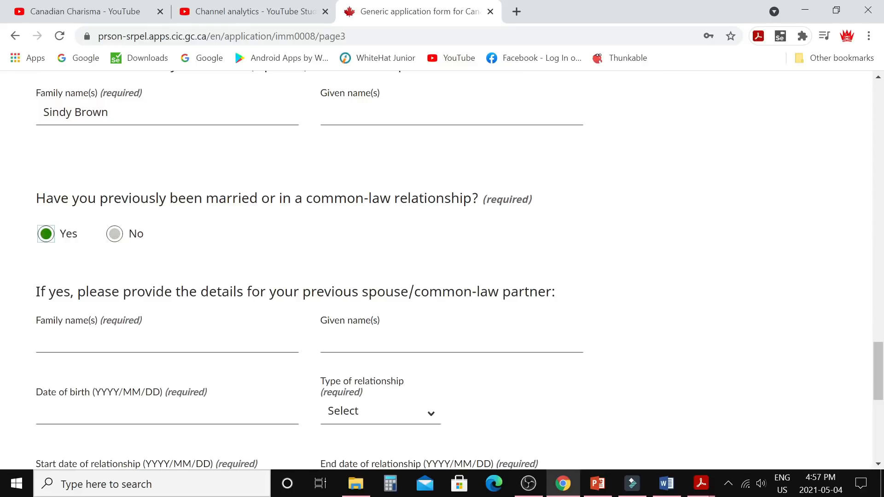
pyautogui.scroll(-1, 442, 264)
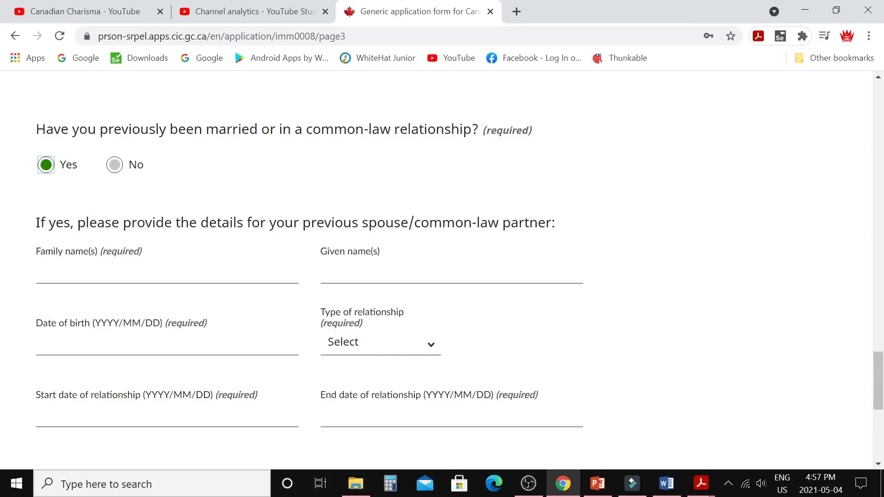
pyautogui.scroll(-2, 442, 269)
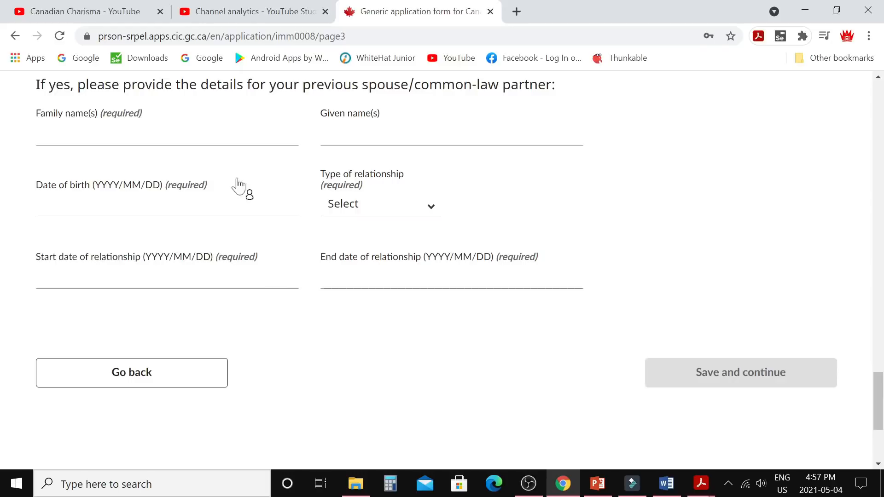
pyautogui.scroll(3, 217, 214)
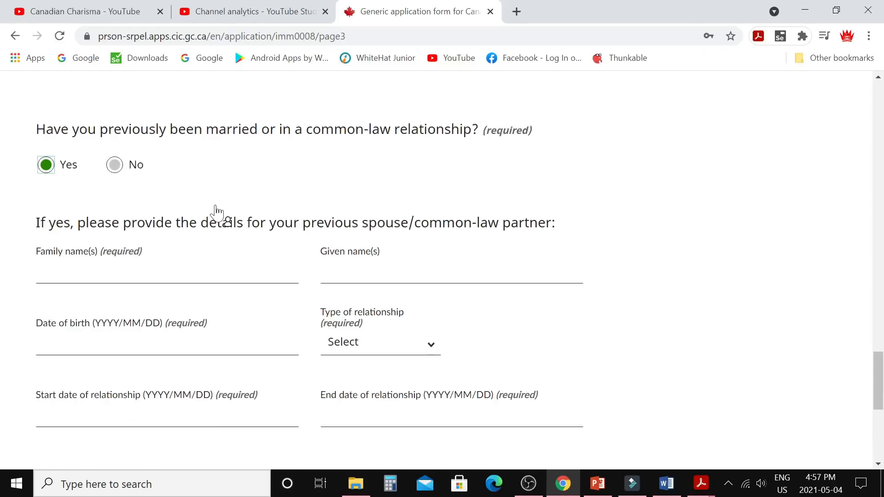
# Answer No to having previously been married or in a common-law relationship, and save the personal details page
pyautogui.click(115, 165)
pyautogui.click(701, 233)
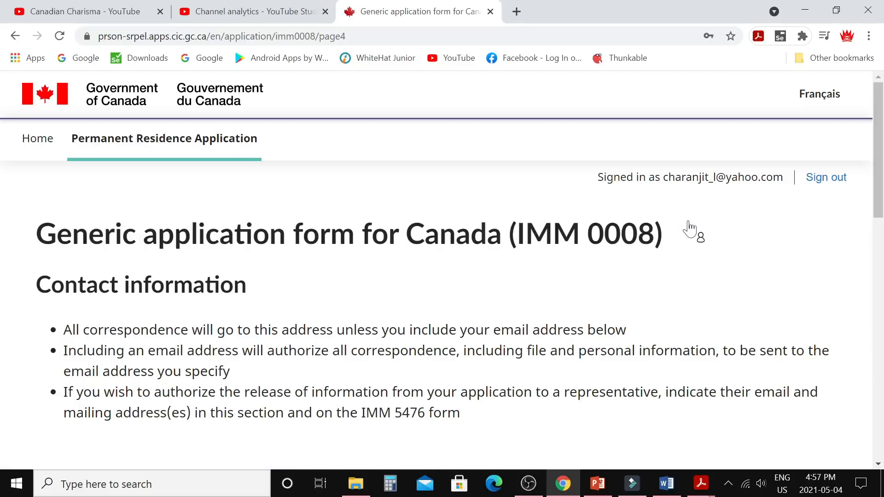
# Review the mailing address, view the separate residential address fields, and set the same-as-mailing answer back to Yes
pyautogui.scroll(-5, 566, 270)
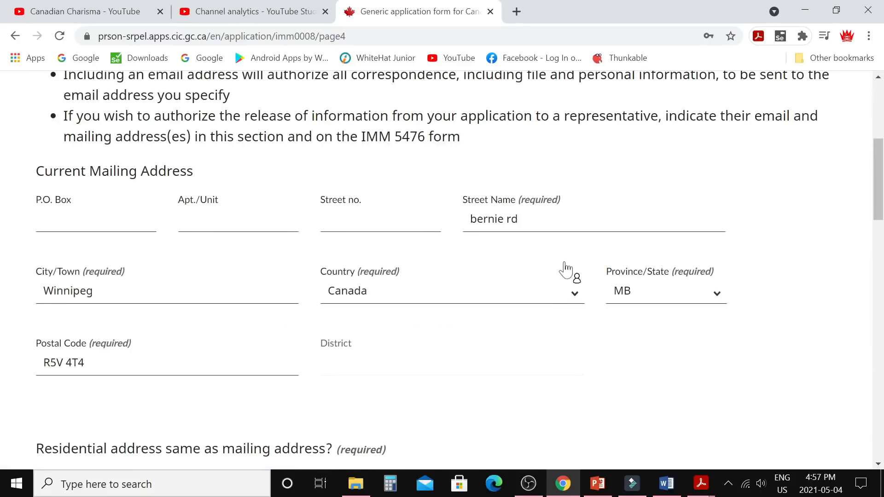
pyautogui.scroll(-1, 566, 270)
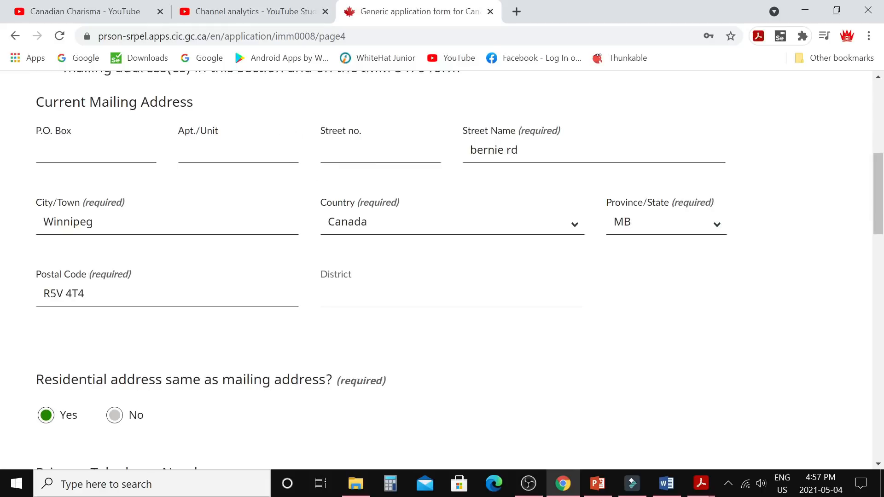
pyautogui.scroll(-2, 409, 282)
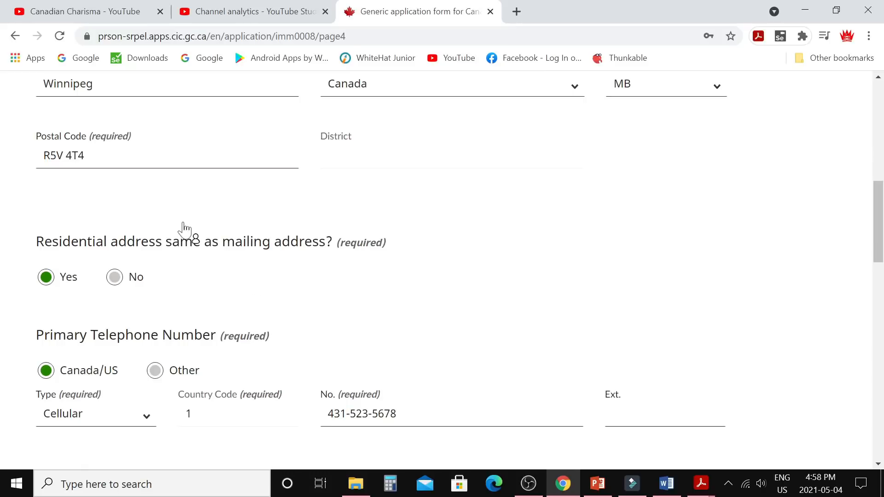
pyautogui.click(114, 277)
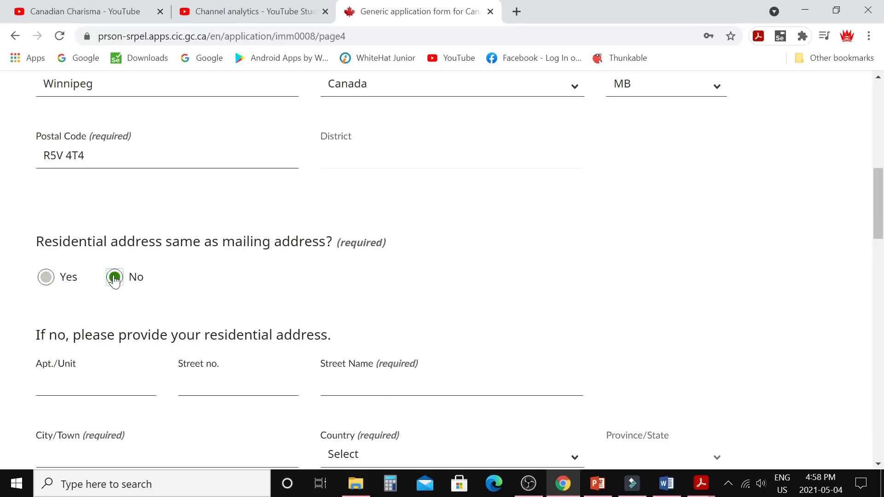
pyautogui.scroll(-2, 172, 404)
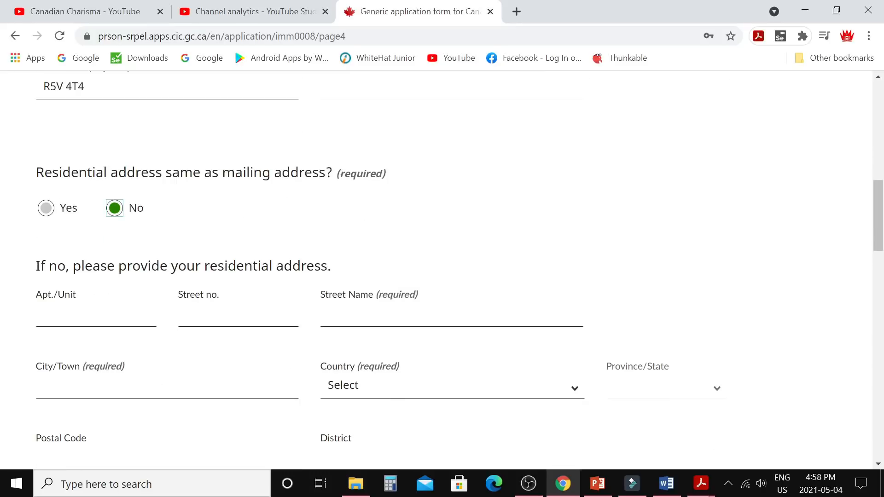
pyautogui.click(46, 211)
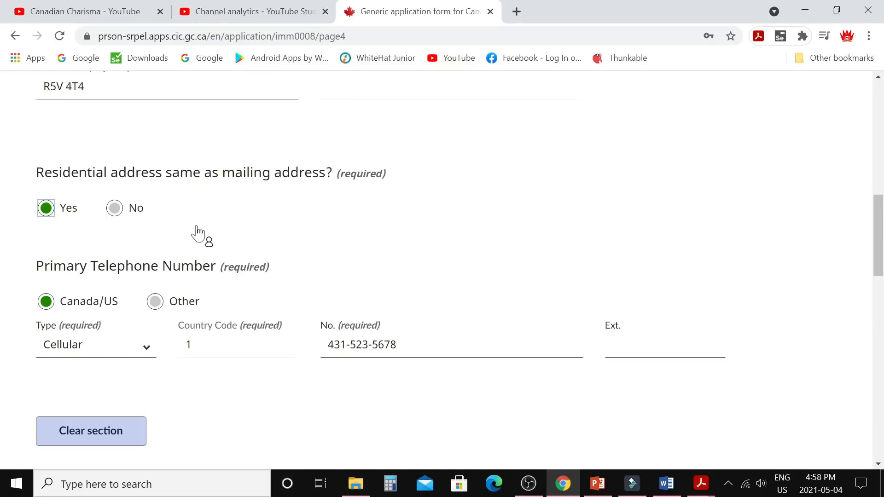
# Select Cellular as the type of the primary telephone number
pyautogui.scroll(-1, 105, 286)
pyautogui.scroll(-1, 105, 286)
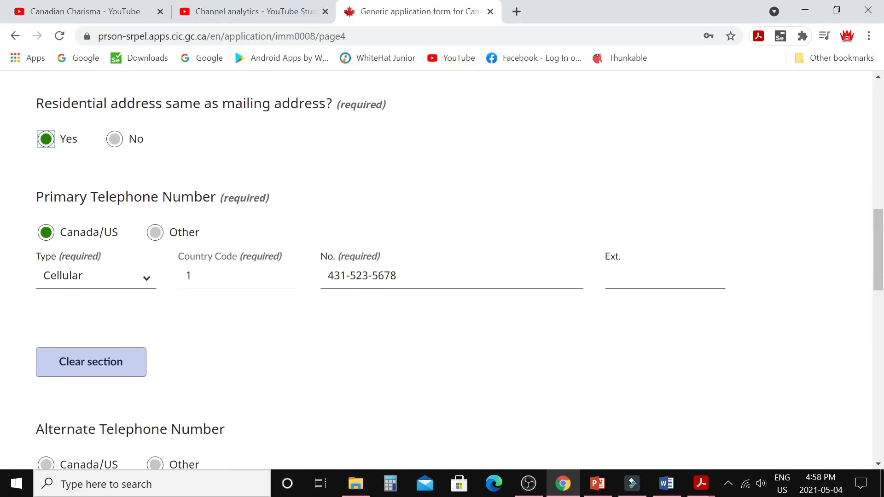
pyautogui.click(152, 283)
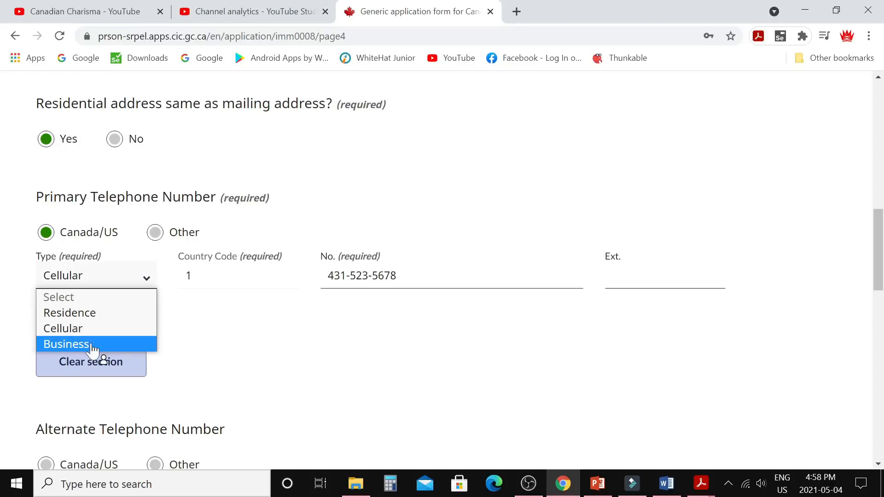
pyautogui.click(96, 329)
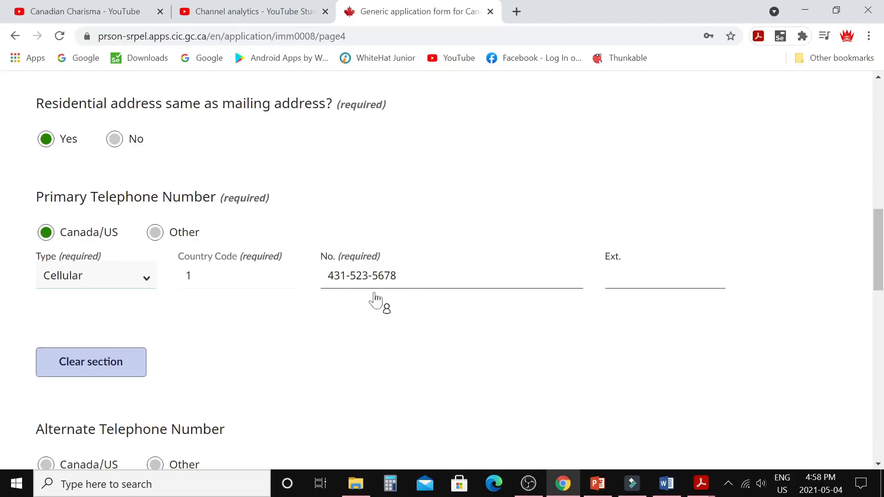
# Review the alternate telephone, fax and email contact sections, and save the contact information page
pyautogui.scroll(-5, 353, 320)
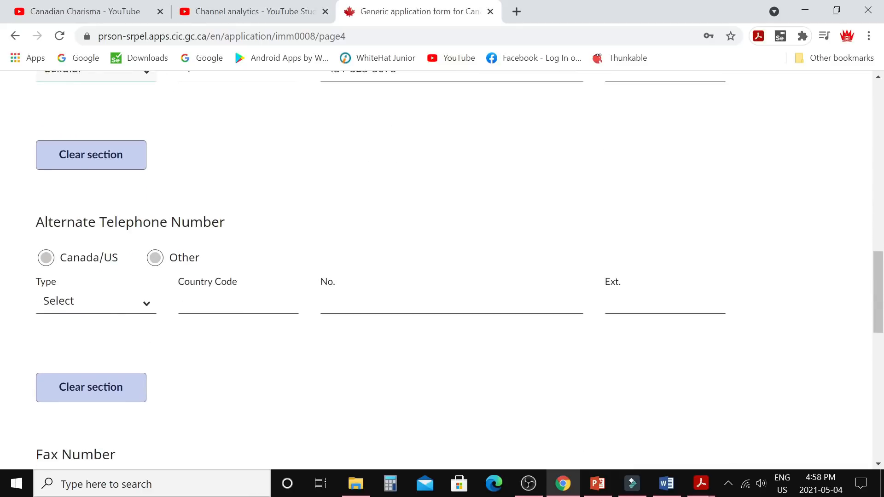
pyautogui.scroll(-5, 258, 265)
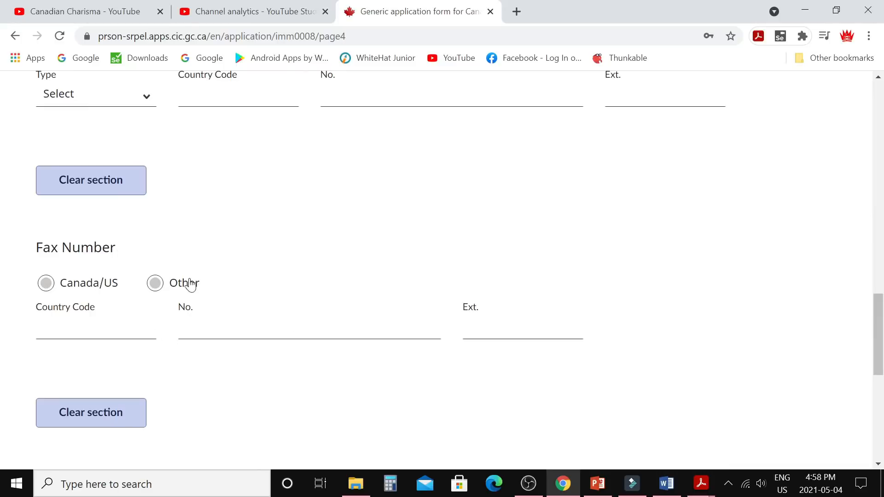
pyautogui.scroll(-3, 517, 302)
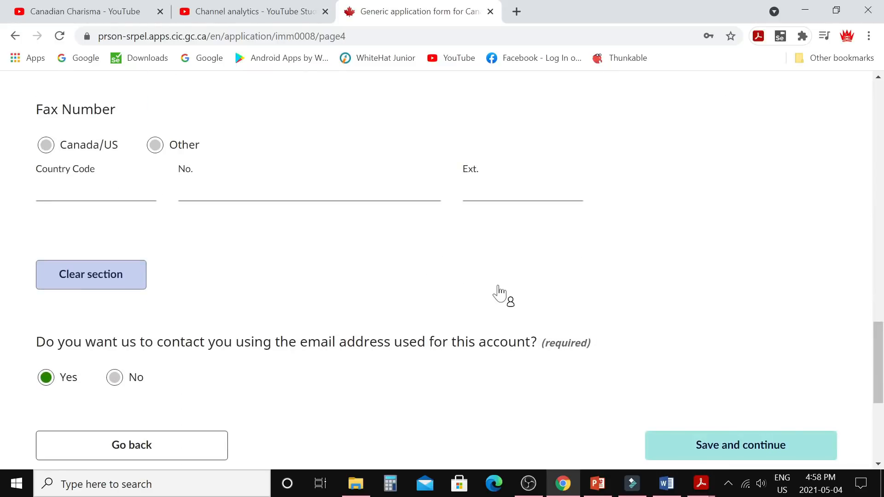
pyautogui.scroll(-3, 499, 294)
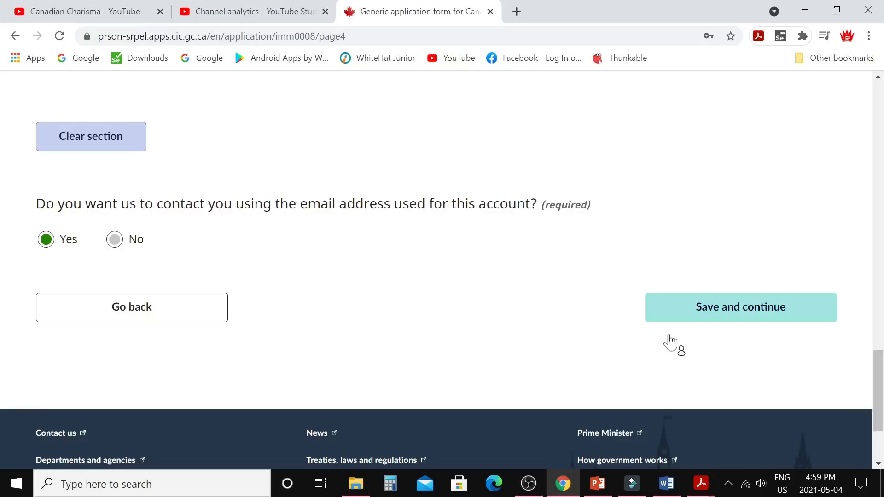
pyautogui.click(684, 313)
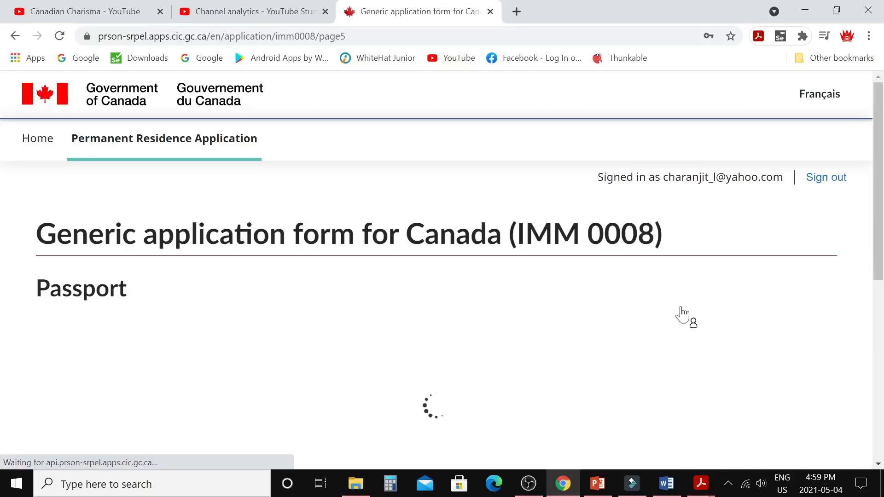
# Review the passport number, country of issue, issue date and expiry date, and save the passport page
pyautogui.scroll(-1, 520, 316)
pyautogui.scroll(-3, 520, 316)
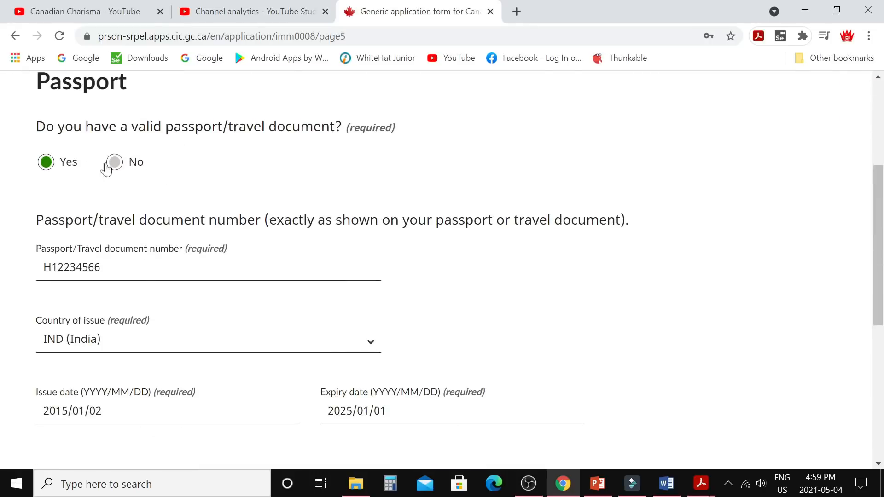
pyautogui.scroll(-3, 242, 238)
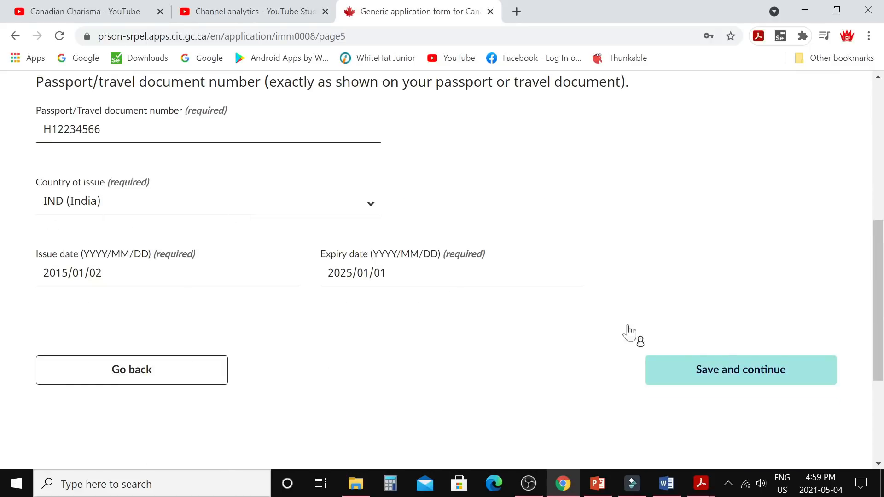
pyautogui.click(735, 378)
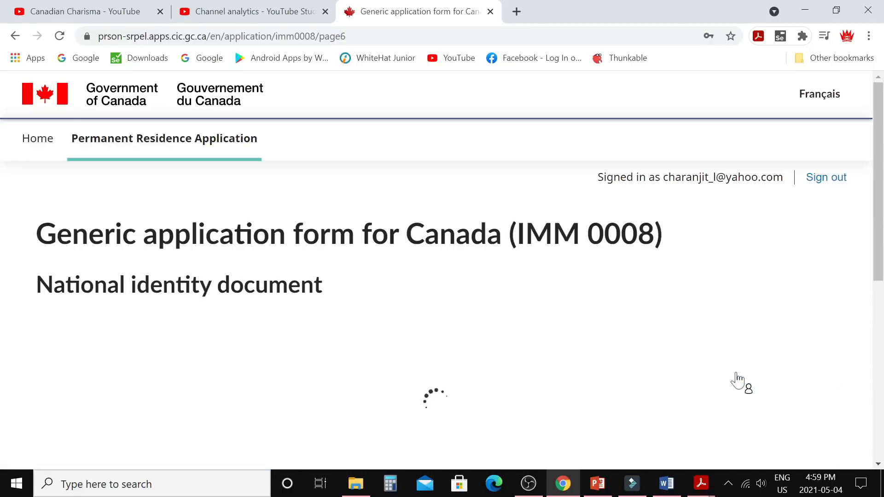
# View the national identity document fields under Yes, answer No instead, and save the page
pyautogui.scroll(-3, 528, 290)
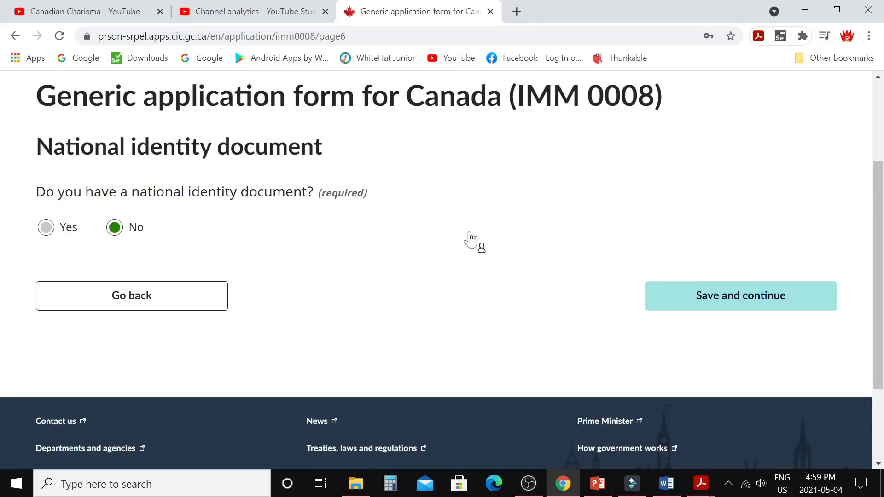
pyautogui.click(46, 229)
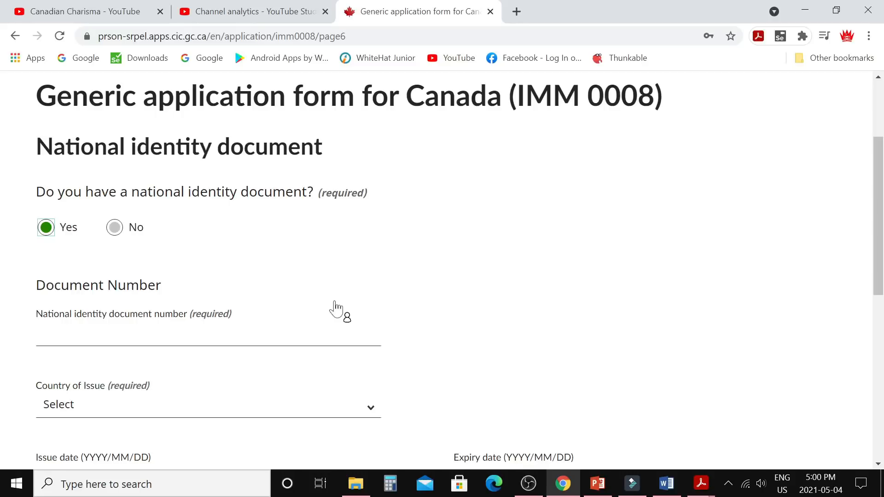
pyautogui.click(116, 230)
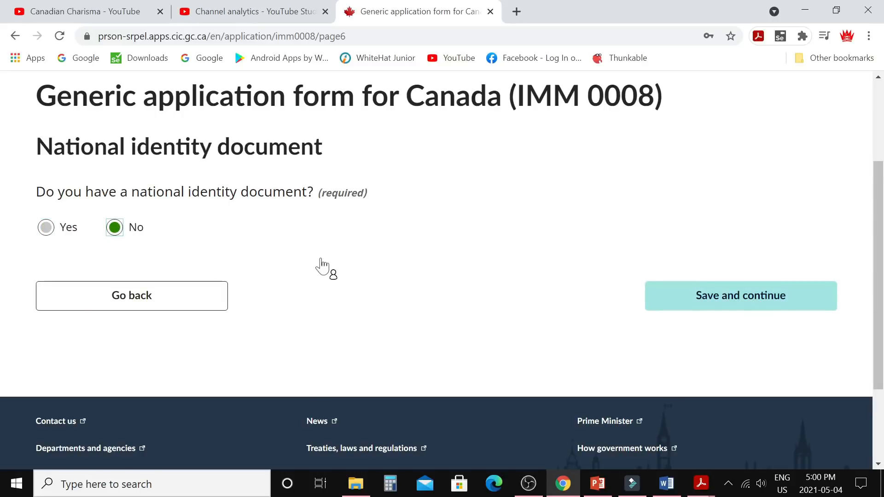
pyautogui.click(745, 303)
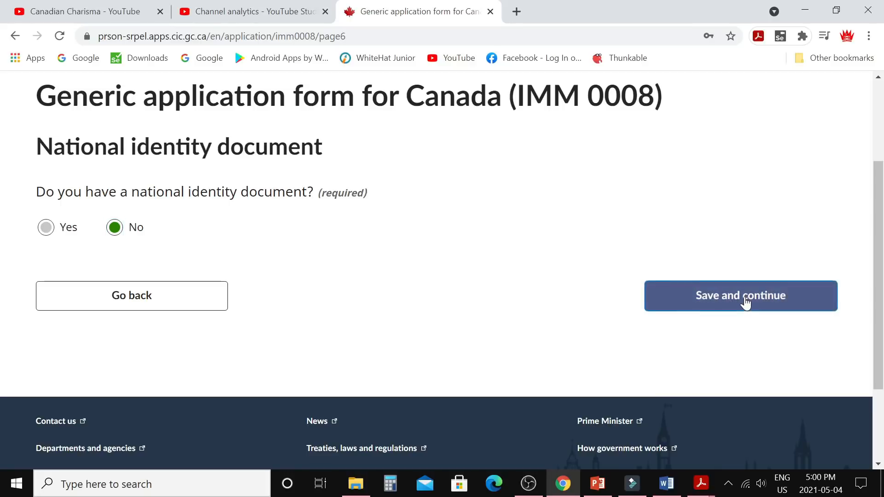
# Review the education and occupation details, including the highest level of education options, and save the page
pyautogui.scroll(-1, 529, 331)
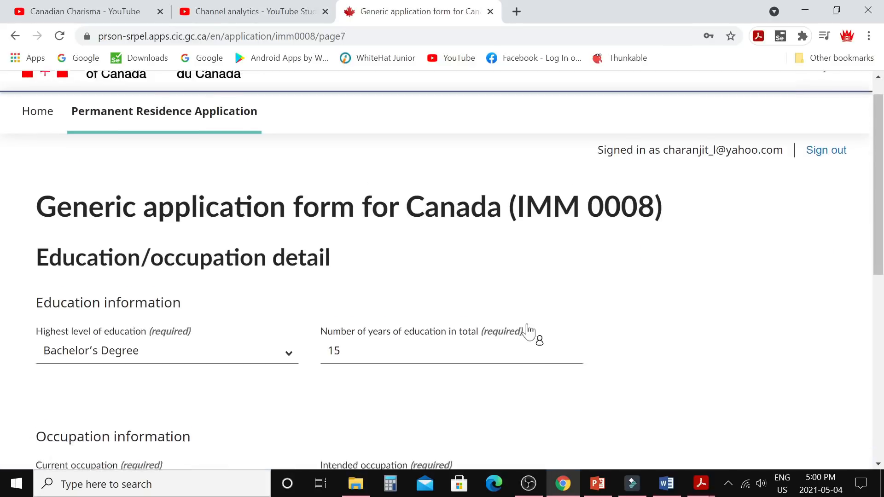
pyautogui.scroll(-4, 528, 330)
pyautogui.scroll(2, 528, 331)
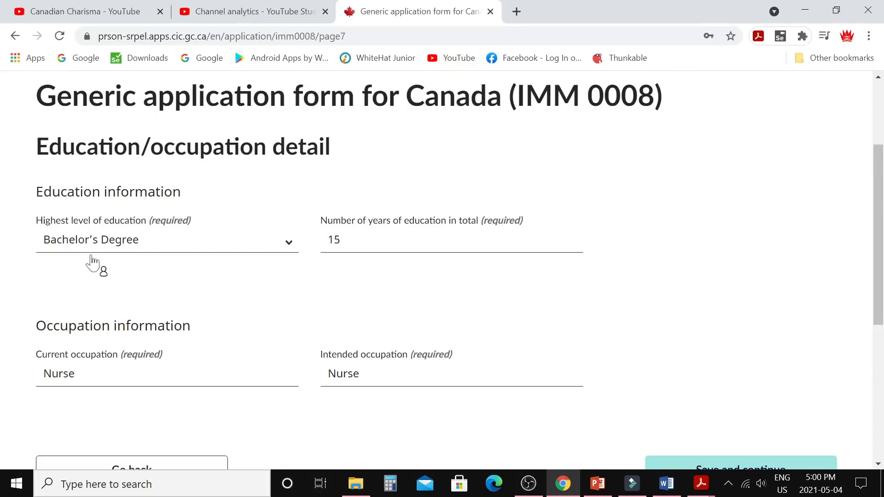
pyautogui.click(288, 242)
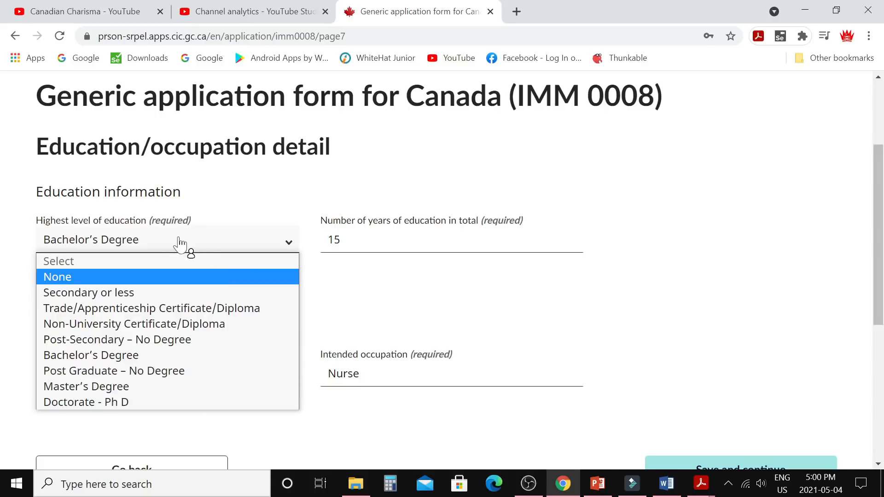
pyautogui.click(268, 205)
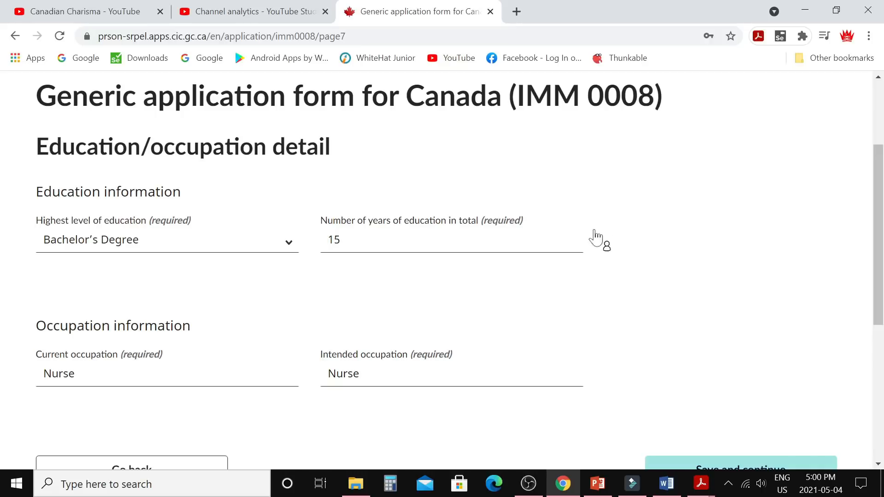
pyautogui.scroll(-3, 585, 266)
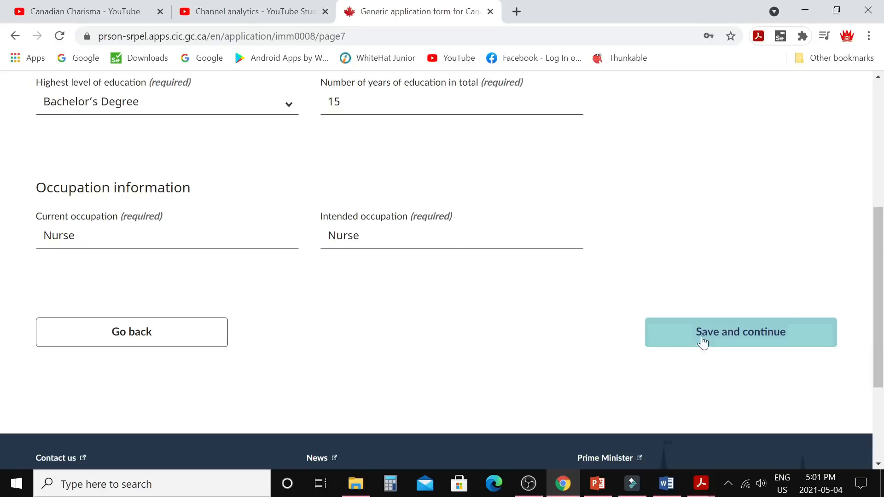
pyautogui.click(720, 346)
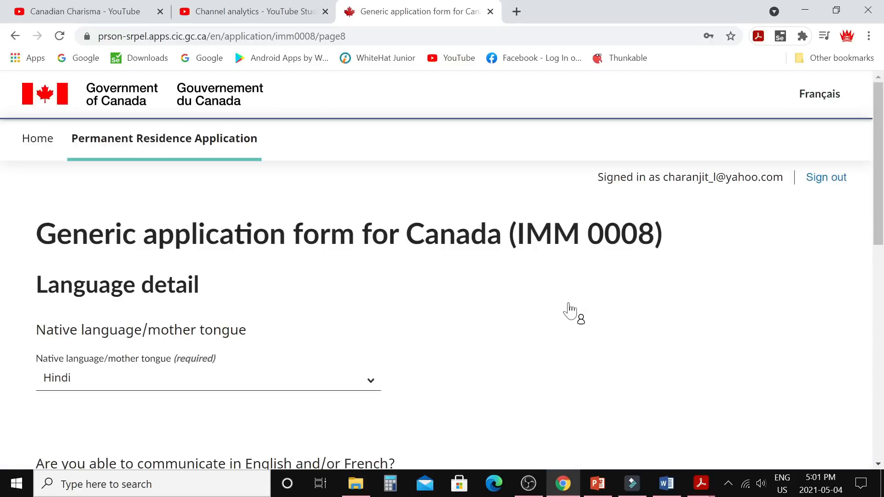
# Review the native language, English/French ability options and language test answer, and save the language detail page
pyautogui.scroll(-5, 570, 311)
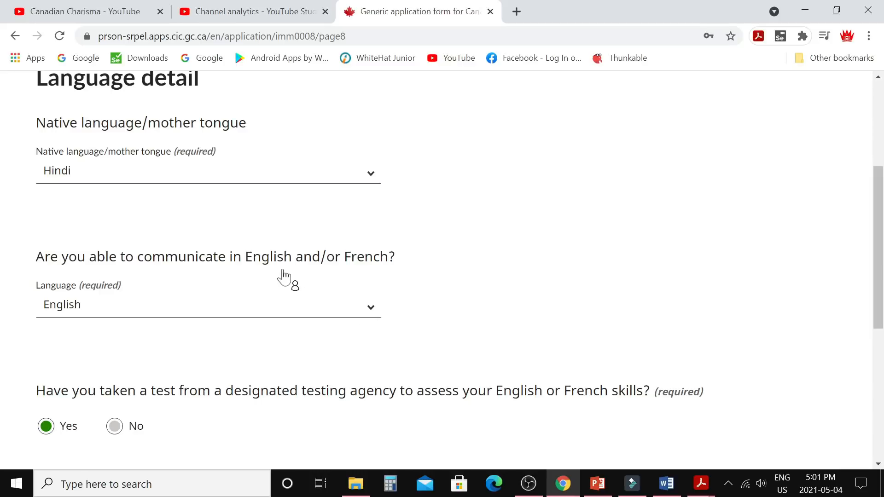
pyautogui.click(374, 312)
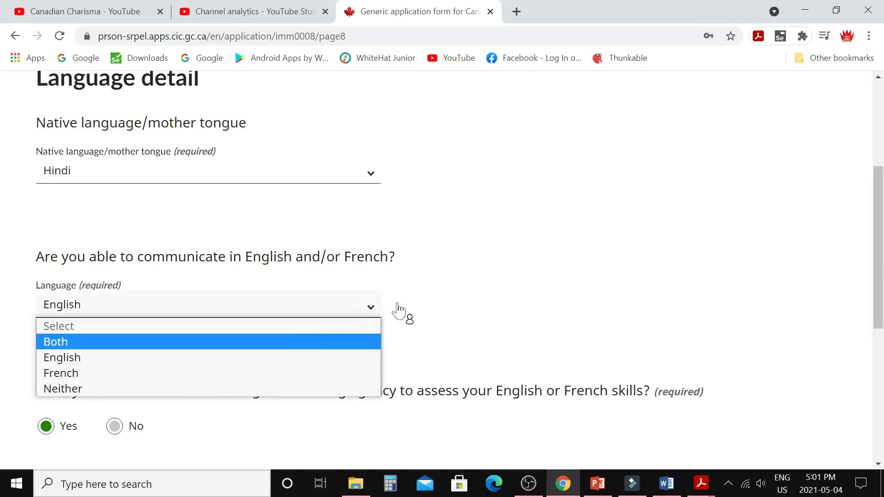
pyautogui.click(435, 301)
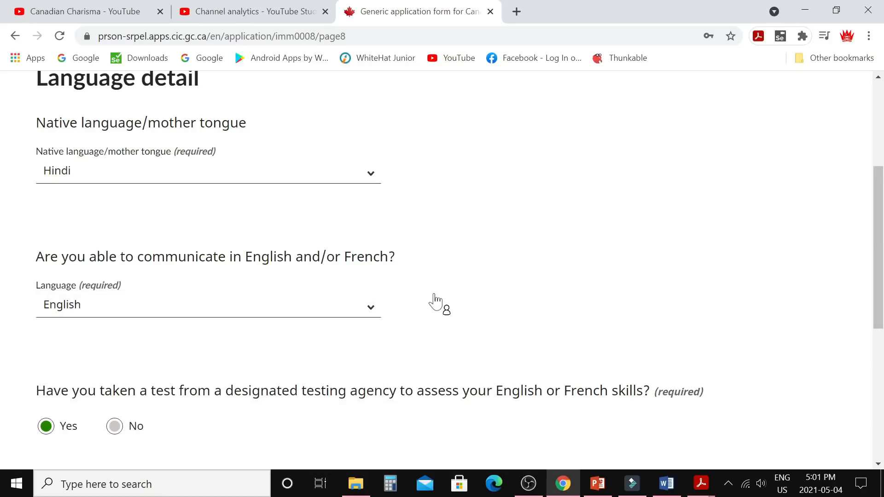
pyautogui.scroll(-3, 435, 299)
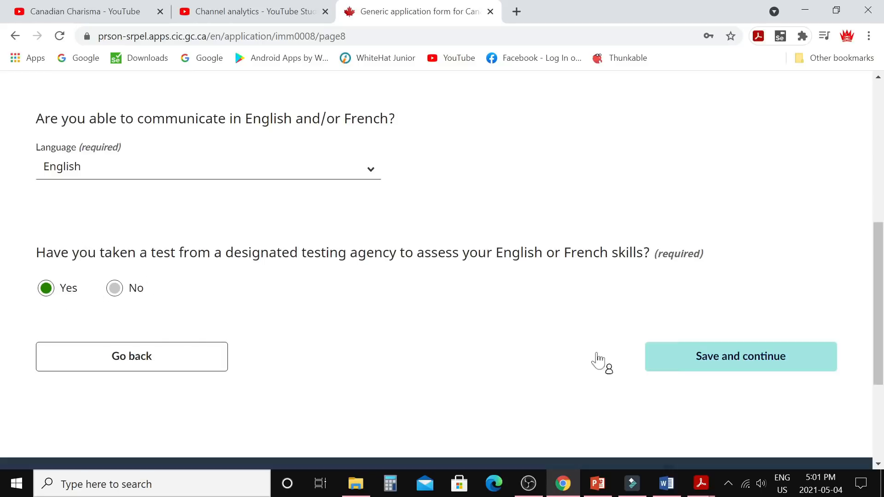
pyautogui.click(684, 369)
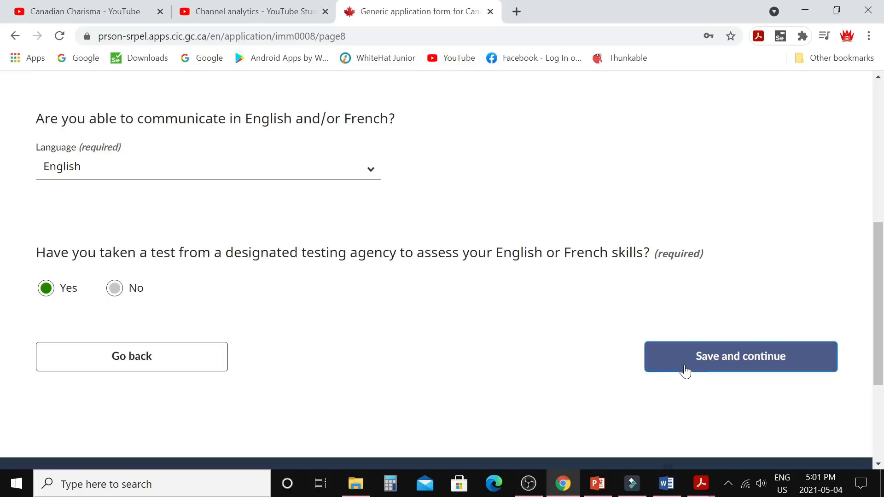
# Read the instructions on adding dependants, and select Spouse as the dependant's relationship to the principal applicant
pyautogui.scroll(-1, 614, 343)
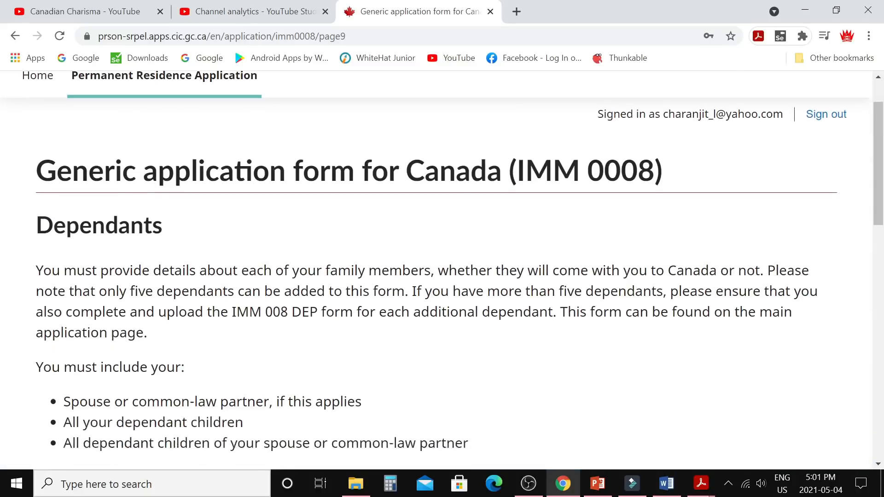
pyautogui.scroll(-1, 525, 331)
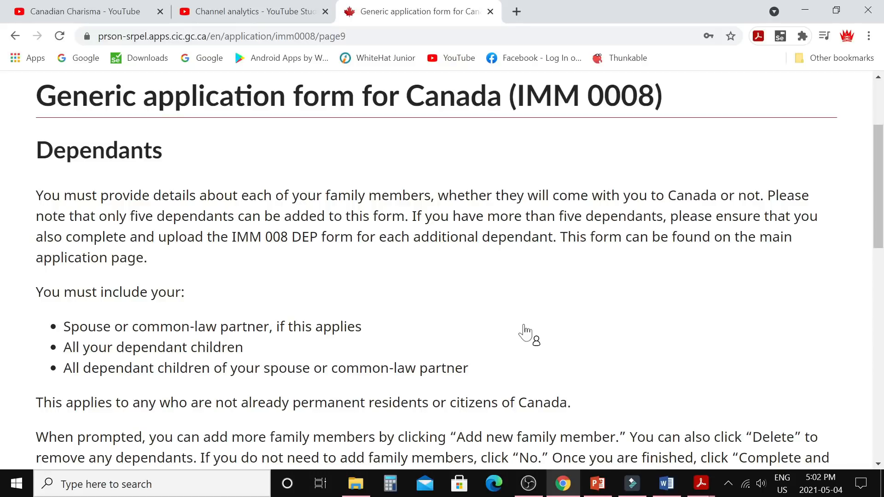
pyautogui.scroll(-3, 525, 331)
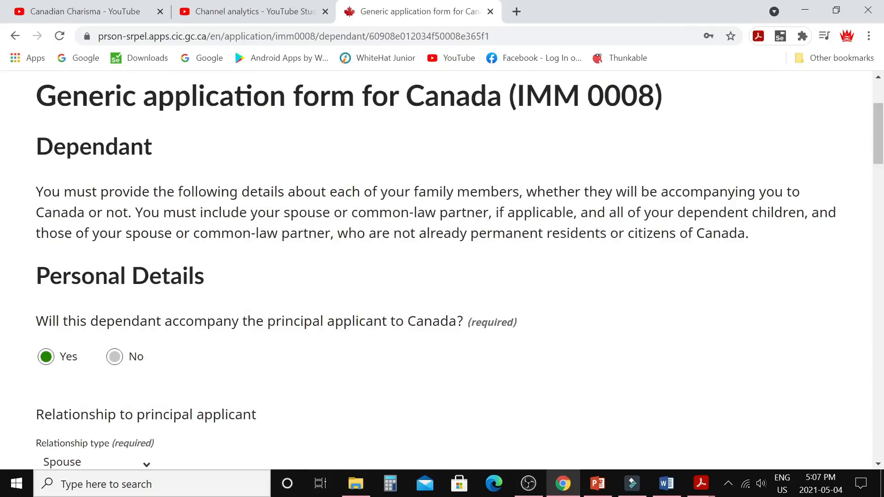
pyautogui.scroll(-3, 352, 285)
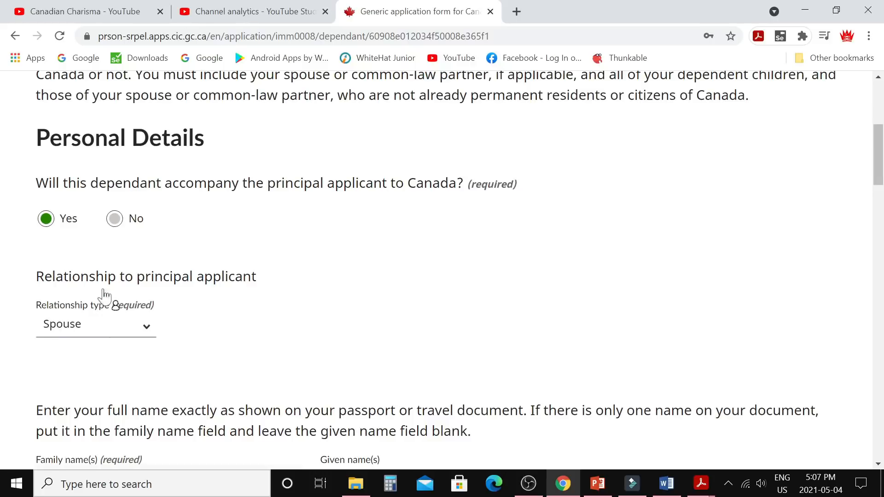
pyautogui.click(144, 328)
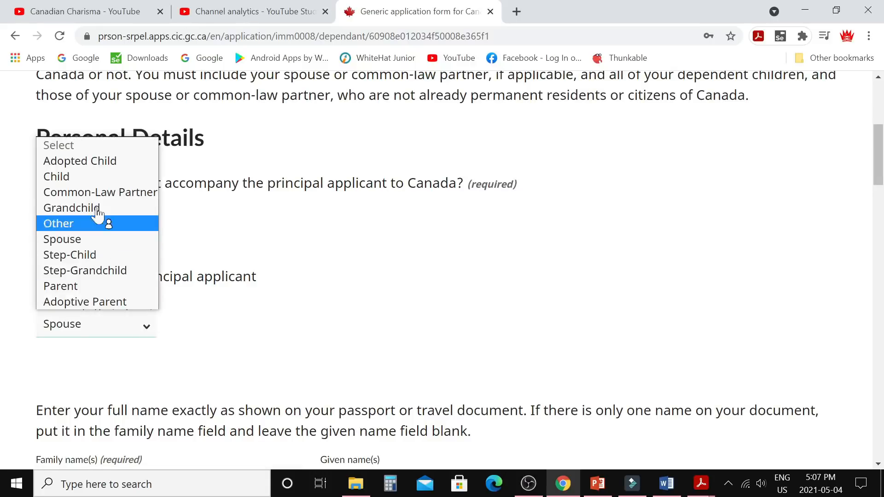
pyautogui.click(77, 240)
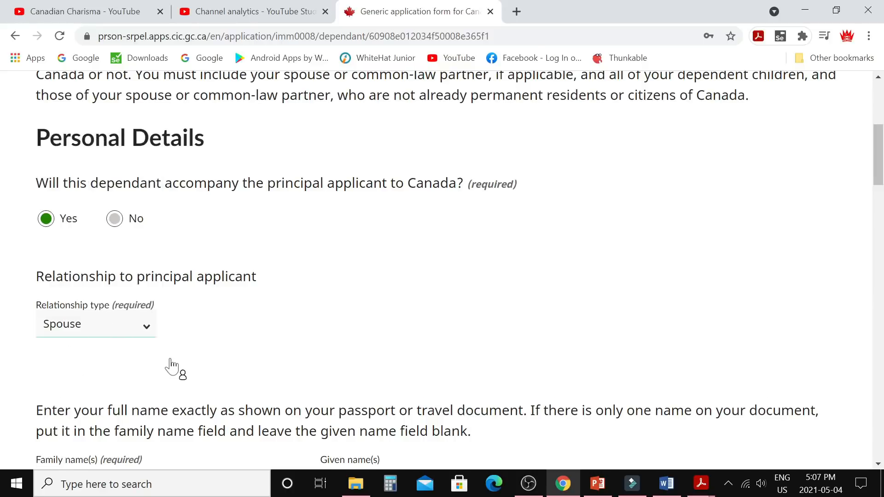
# Review the spouse's name, physical, birth, citizenship, residence and marital details, and continue past the personal details page
pyautogui.scroll(-3, 166, 363)
pyautogui.scroll(-2, 166, 364)
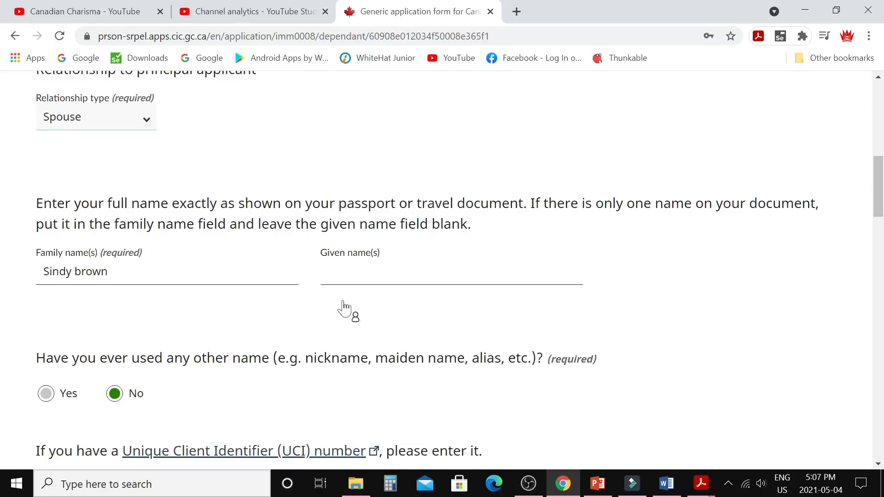
pyautogui.scroll(-3, 410, 308)
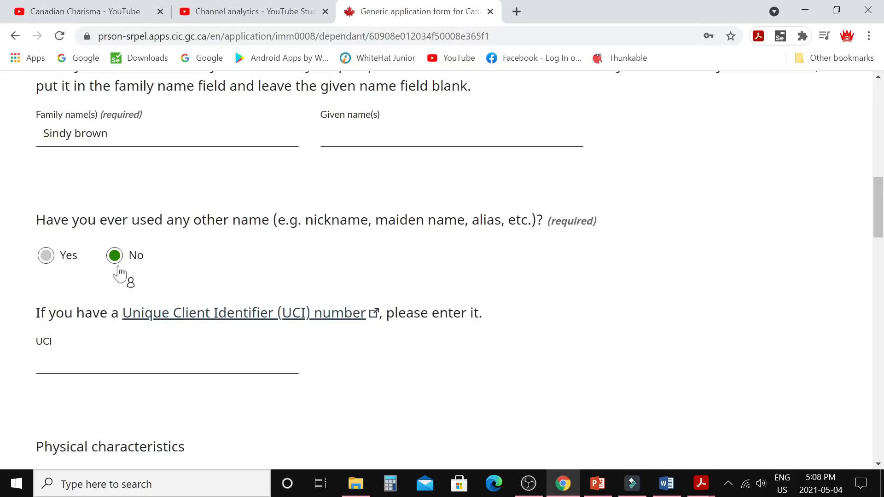
pyautogui.scroll(-3, 219, 276)
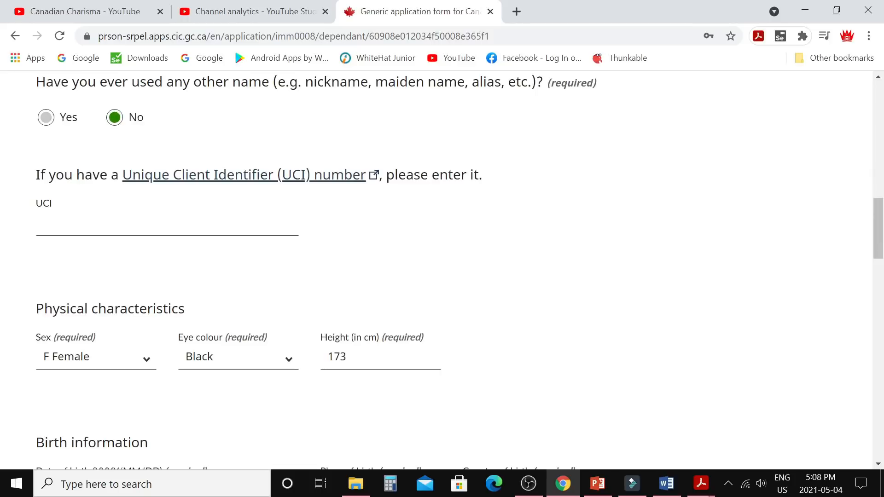
pyautogui.scroll(-3, 229, 250)
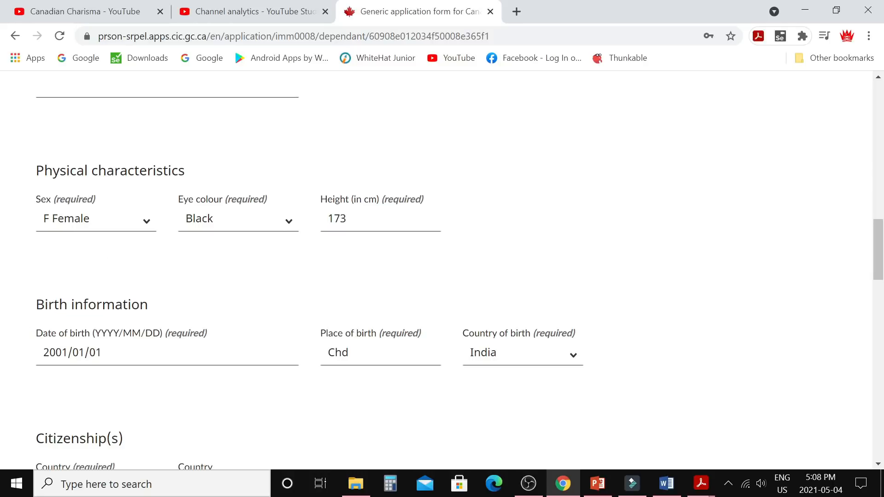
pyautogui.scroll(-5, 368, 319)
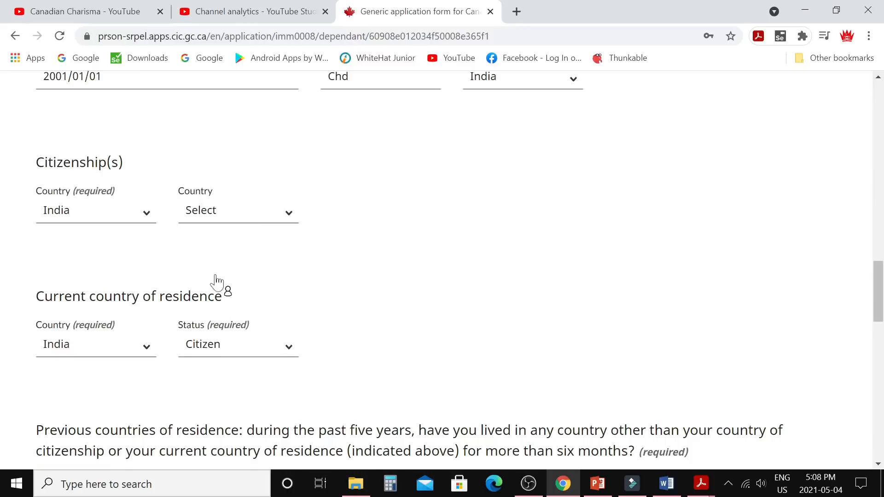
pyautogui.scroll(-3, 241, 216)
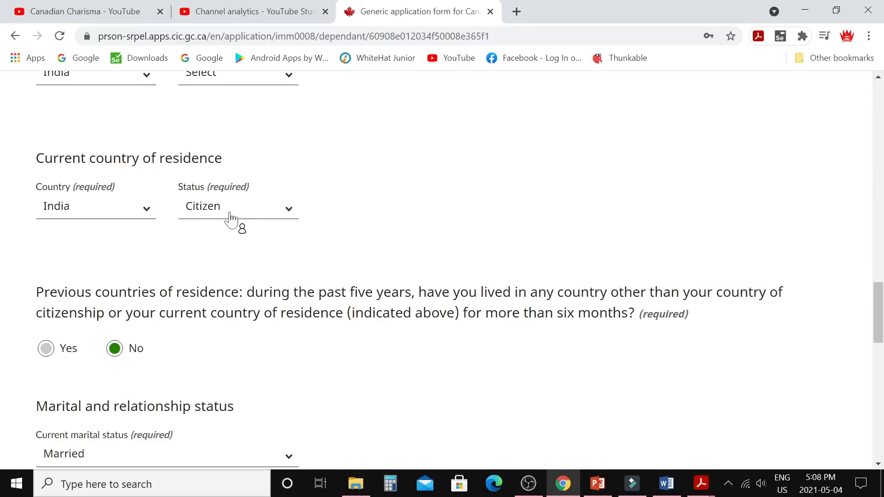
pyautogui.scroll(-3, 293, 220)
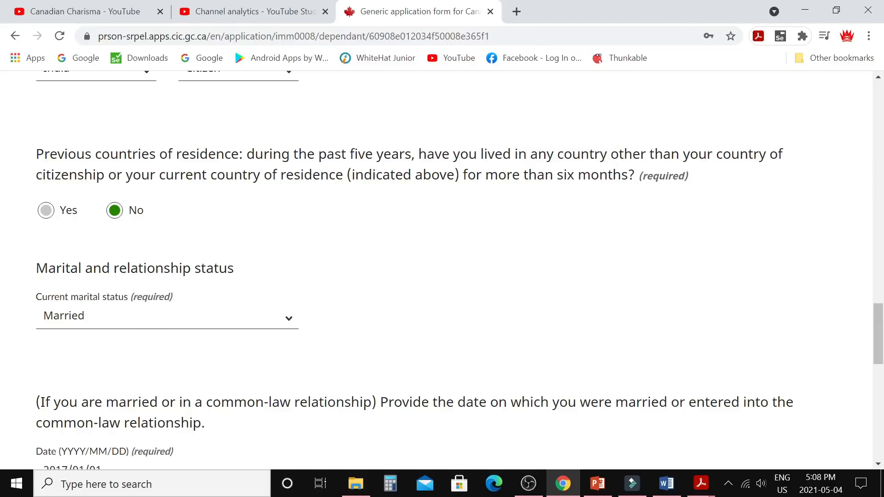
pyautogui.scroll(-3, 357, 335)
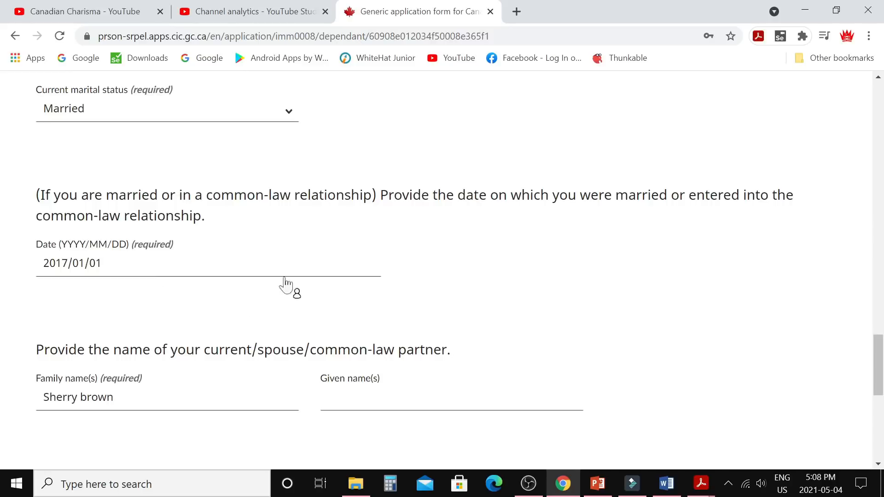
pyautogui.scroll(-2, 286, 283)
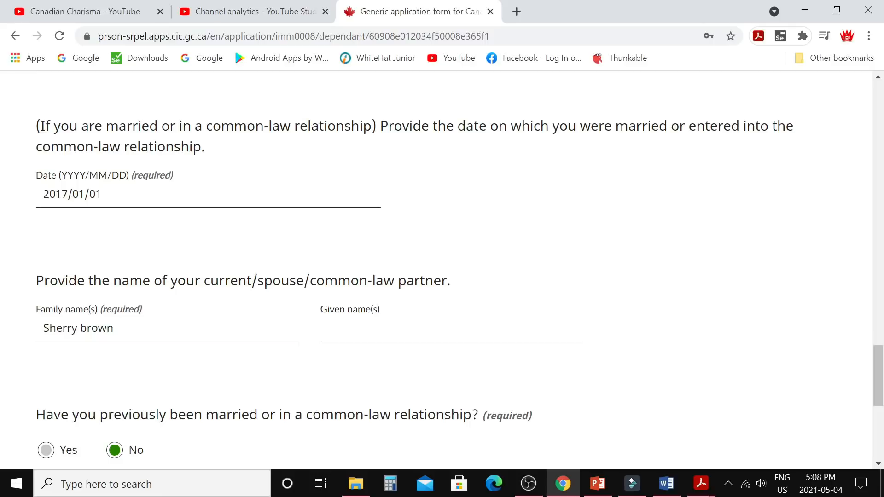
pyautogui.scroll(-3, 173, 339)
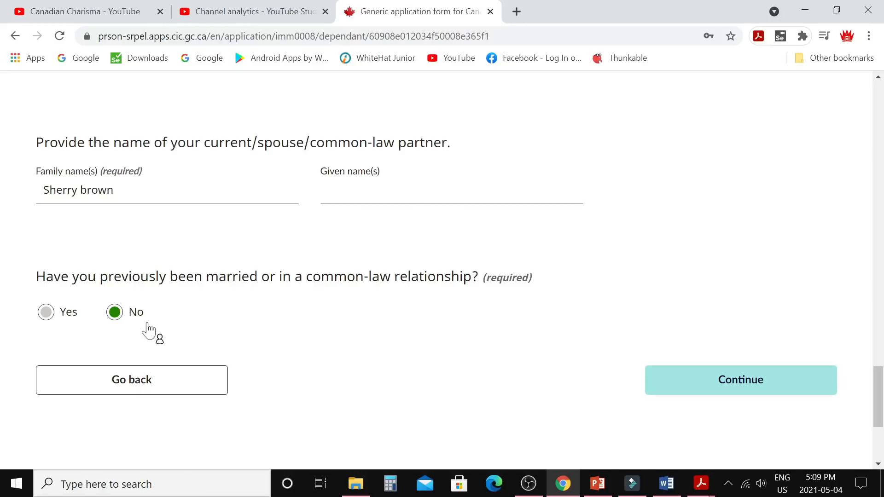
pyautogui.click(665, 382)
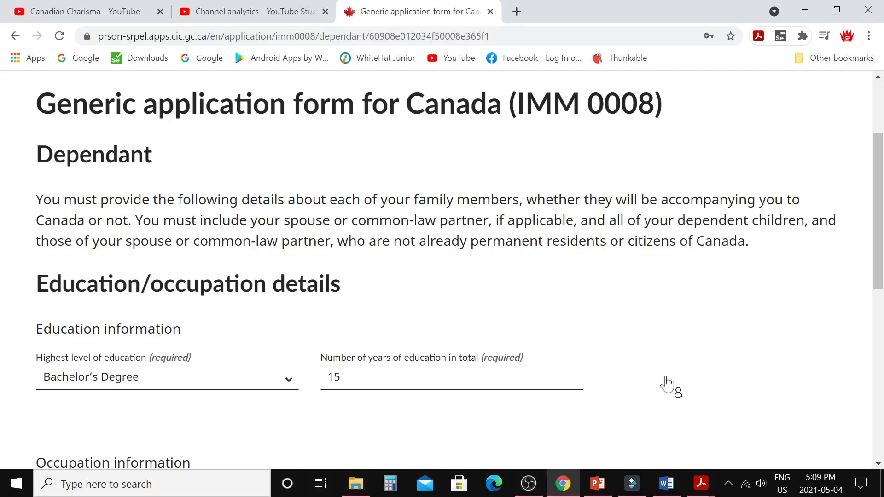
# Review the dependant's education, occupation and language details, and continue past both pages
pyautogui.scroll(-3, 492, 331)
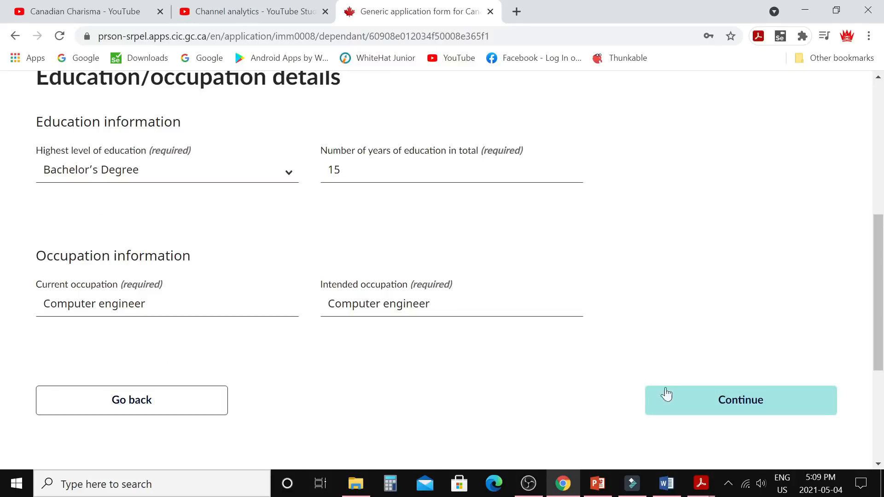
pyautogui.click(698, 411)
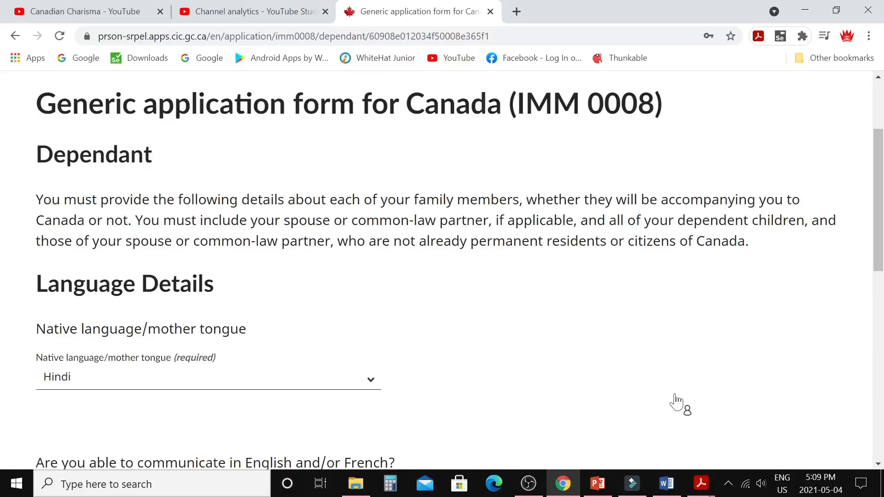
pyautogui.scroll(-3, 452, 292)
pyautogui.scroll(-5, 451, 292)
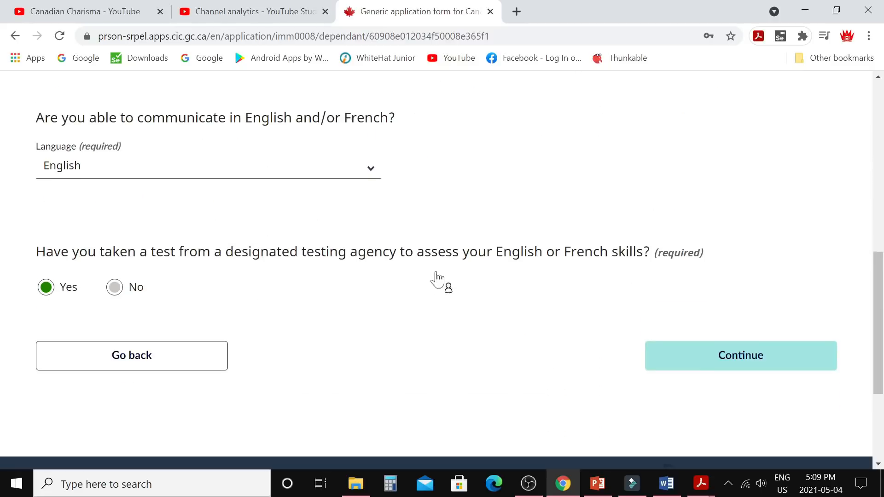
pyautogui.click(723, 369)
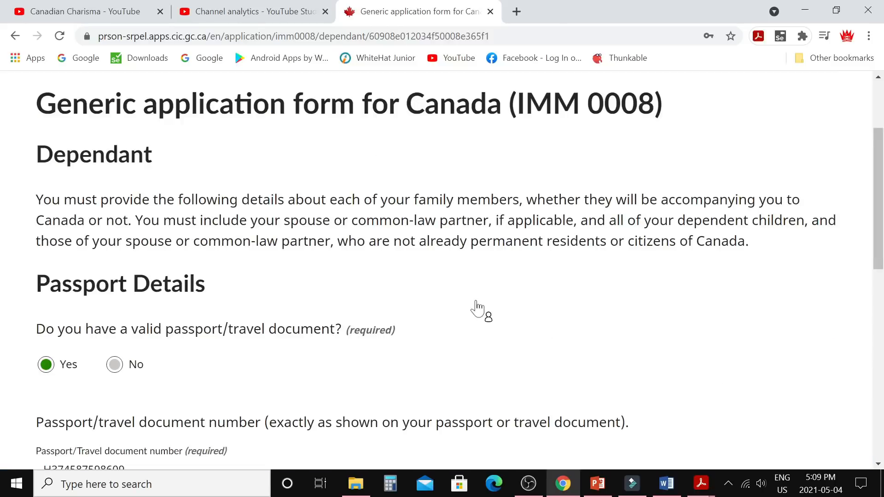
# Review the dependant's passport number, country of issue, issue date and expiry date, and continue past the passport page
pyautogui.scroll(-6, 474, 303)
pyautogui.scroll(-2, 472, 302)
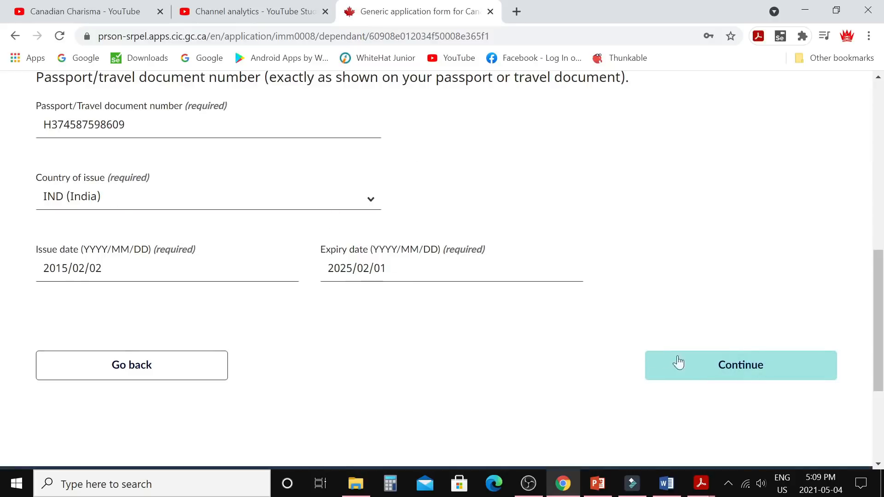
pyautogui.click(710, 376)
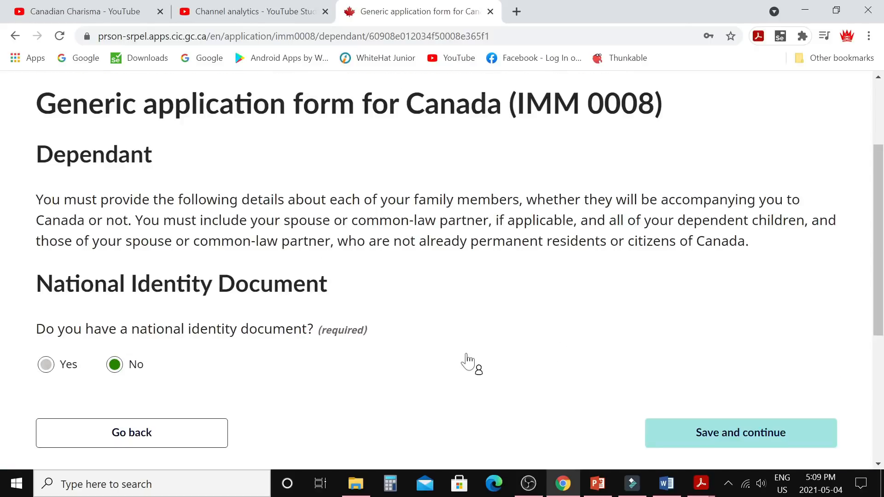
# Continue past the dependant's national identity document page, then complete the dependants section and return to the permanent residence application
pyautogui.scroll(-3, 464, 361)
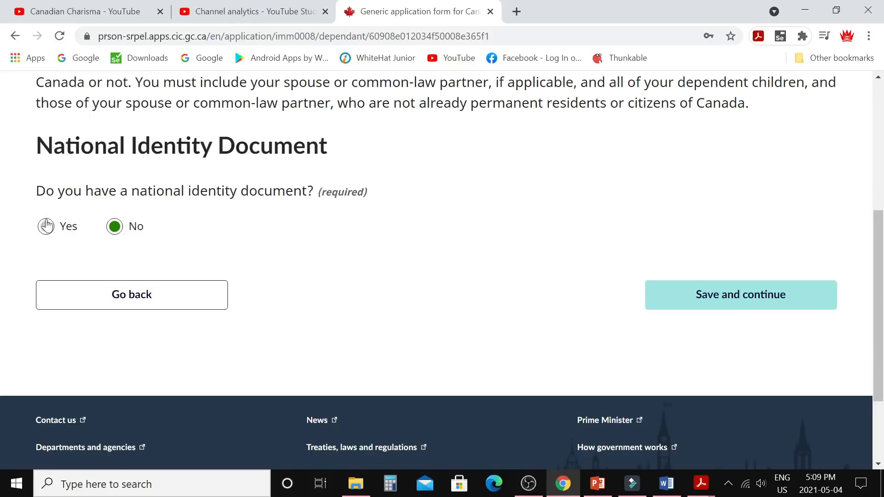
pyautogui.click(717, 305)
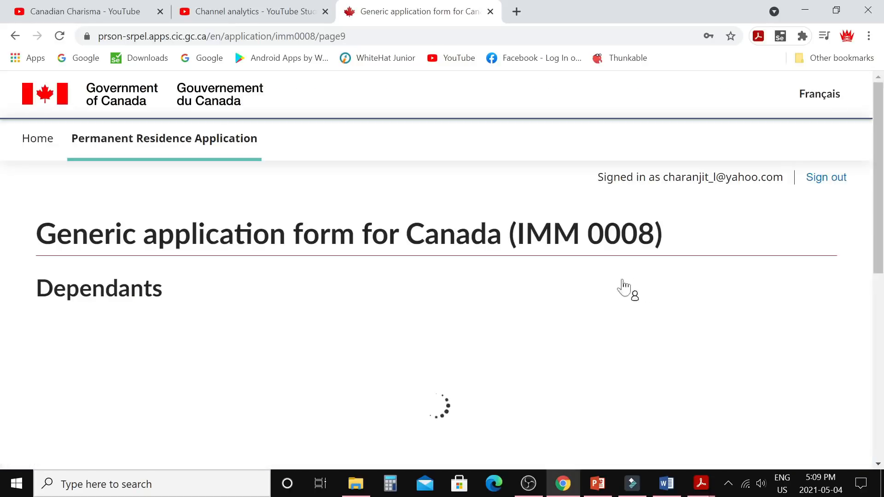
pyautogui.scroll(-12, 550, 305)
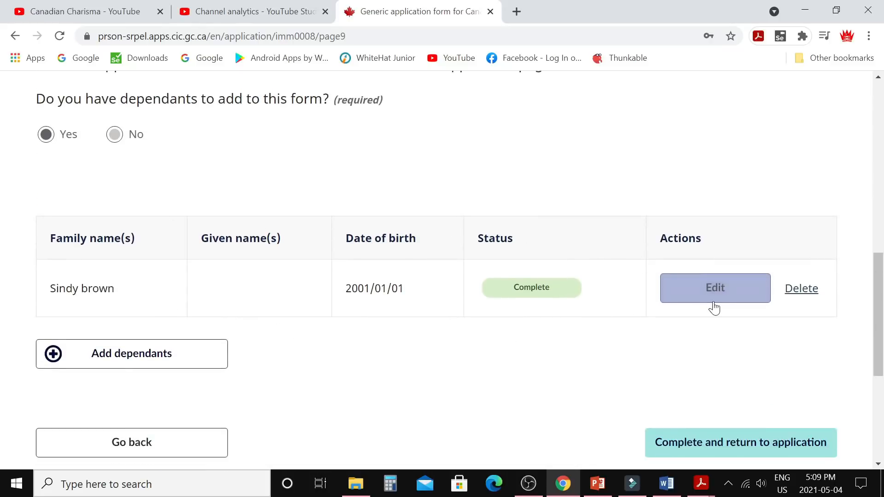
pyautogui.scroll(-1, 307, 322)
pyautogui.scroll(-1, 295, 317)
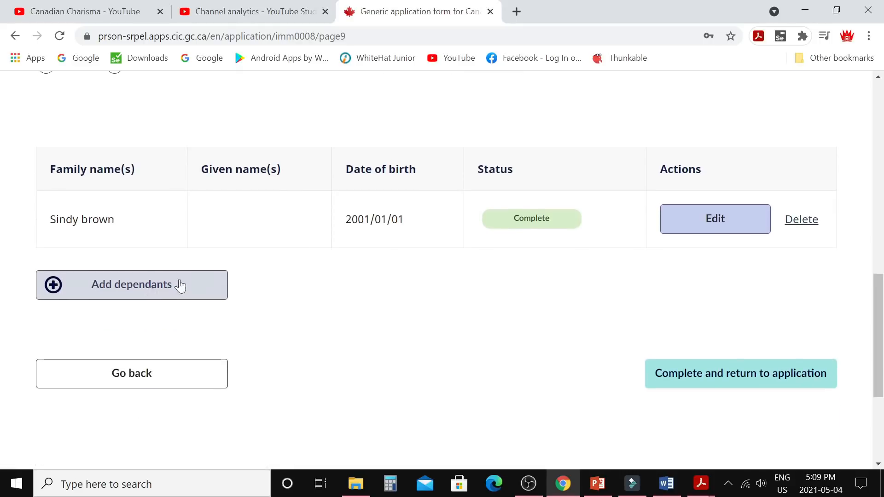
pyautogui.click(140, 293)
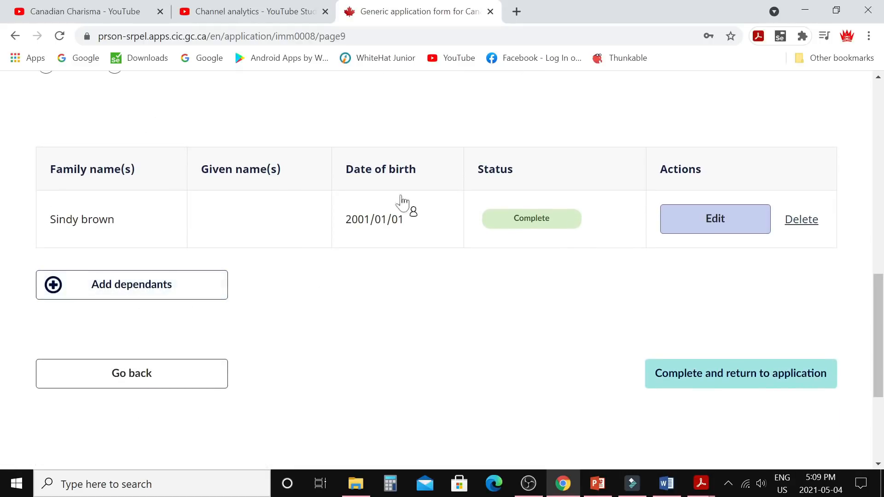
pyautogui.click(695, 381)
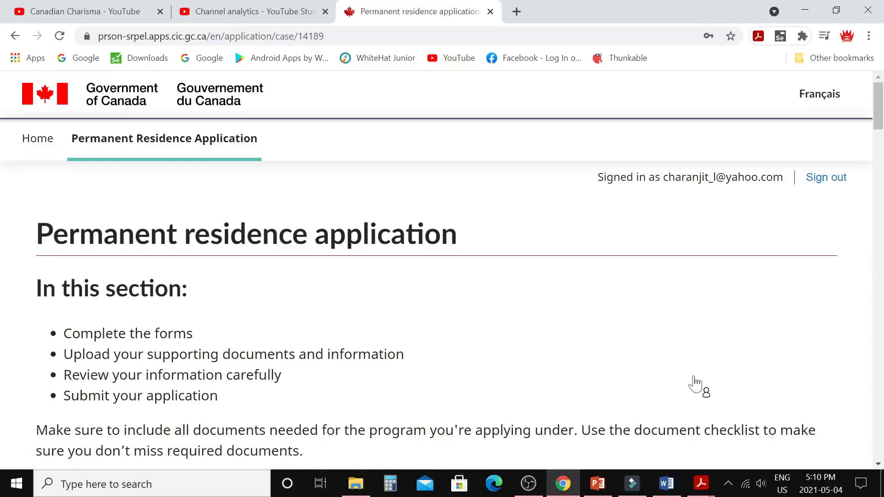
# Check the status of the IMM 0008 form in the application's list of required forms
pyautogui.scroll(-12, 657, 351)
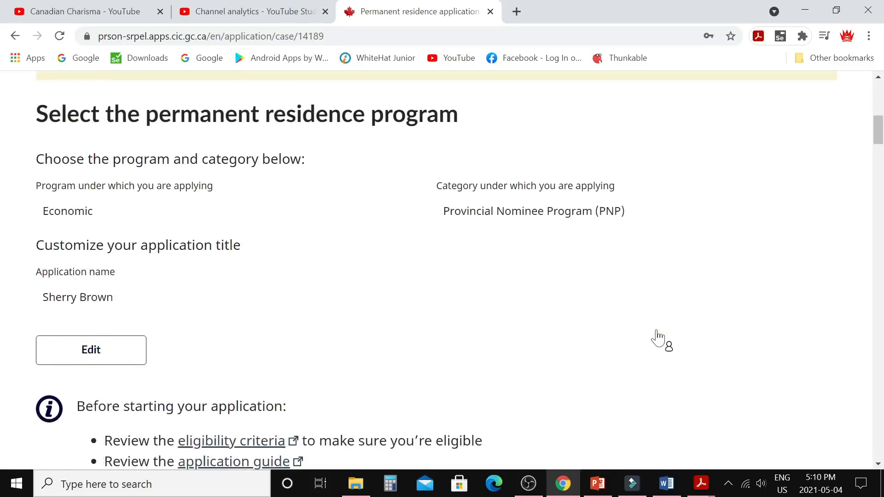
pyautogui.scroll(-6, 649, 339)
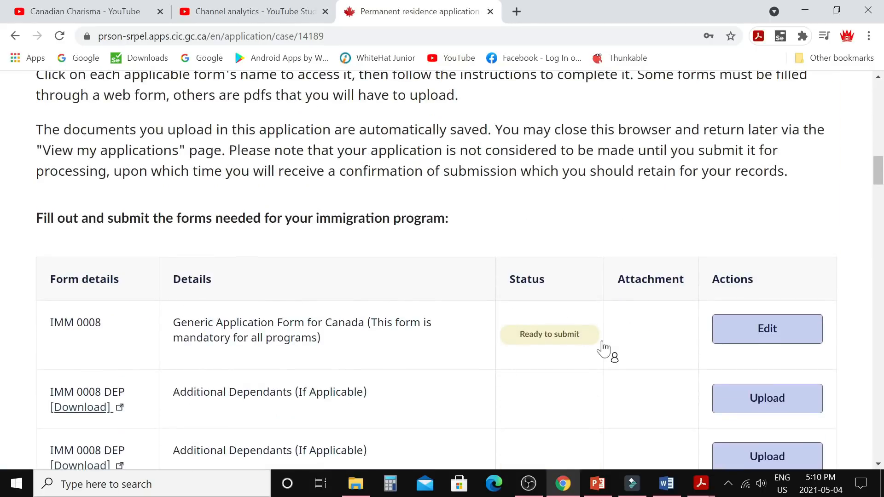
pyautogui.scroll(-3, 601, 340)
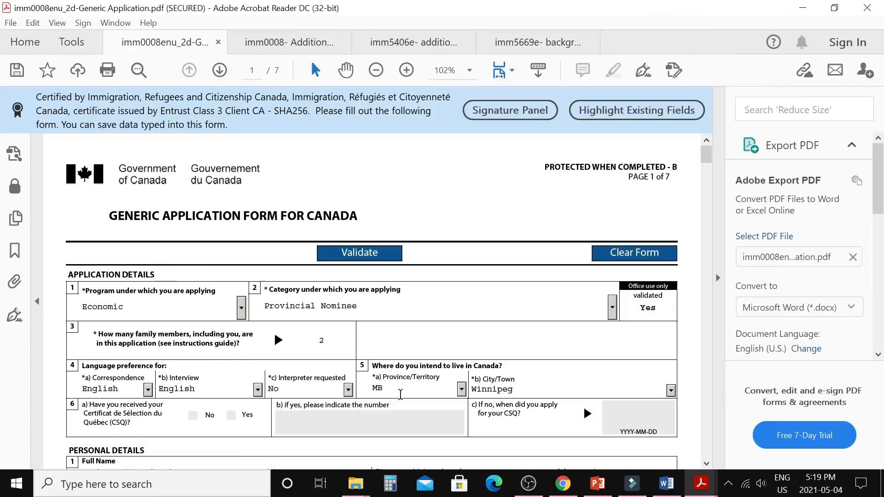
# Review the application details in the PDF version of IMM 0008, covering program, category, family members, language preference, intended destination and CSQ
pyautogui.scroll(-2, 419, 326)
pyautogui.scroll(-2, 419, 324)
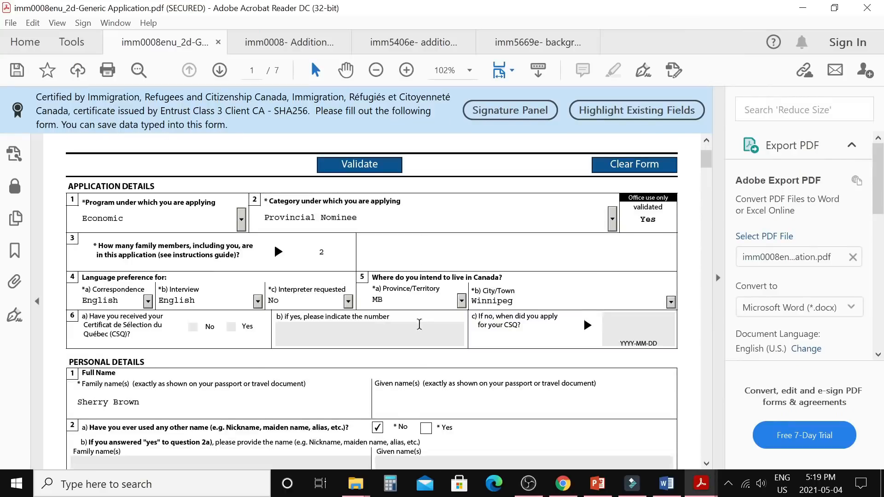
pyautogui.scroll(-3, 419, 324)
pyautogui.scroll(5, 417, 329)
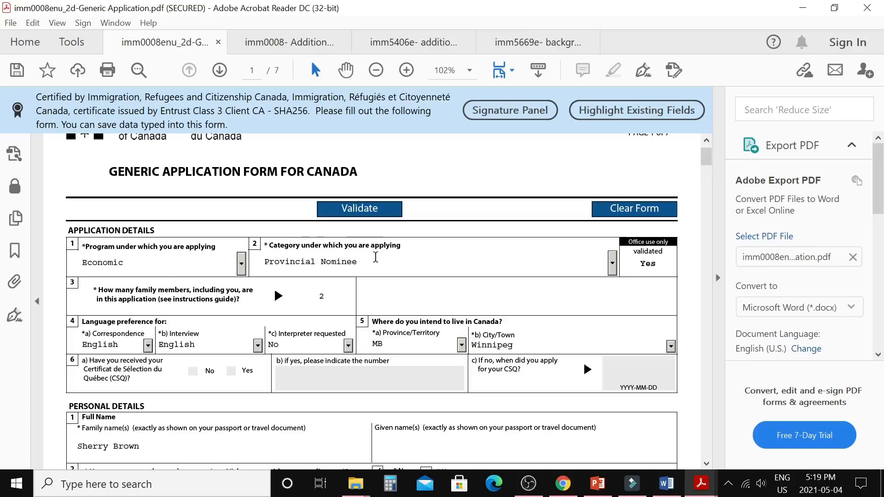
pyautogui.scroll(-2, 376, 258)
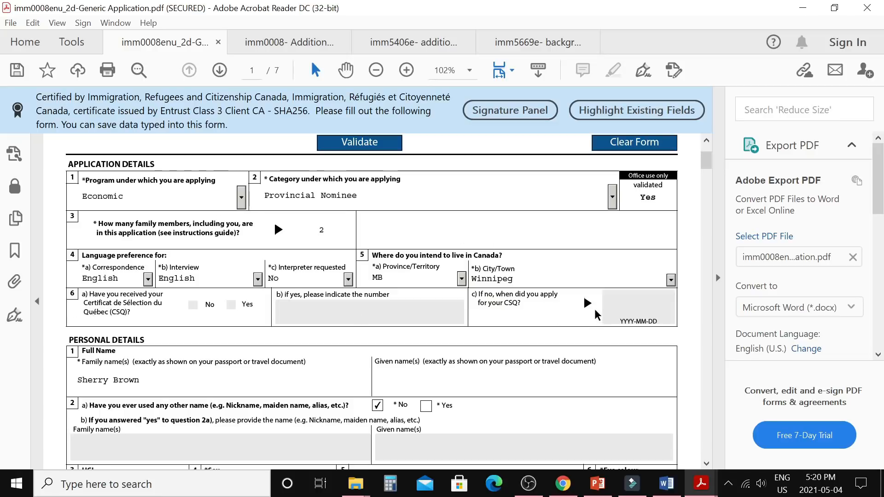
pyautogui.scroll(-3, 591, 311)
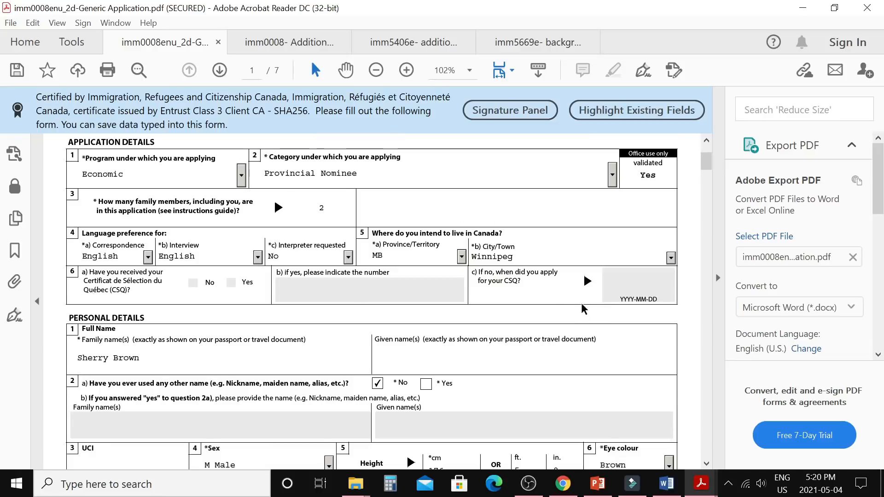
# Review the applicant's personal details in the PDF form, from full name and physical details through birth, citizenship and countries of residence
pyautogui.scroll(-4, 579, 299)
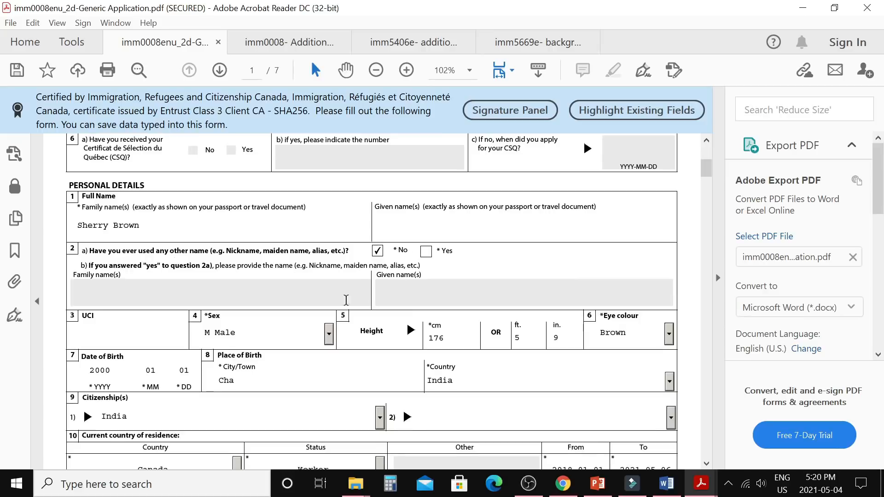
pyautogui.scroll(-3, 405, 327)
pyautogui.scroll(-1, 403, 324)
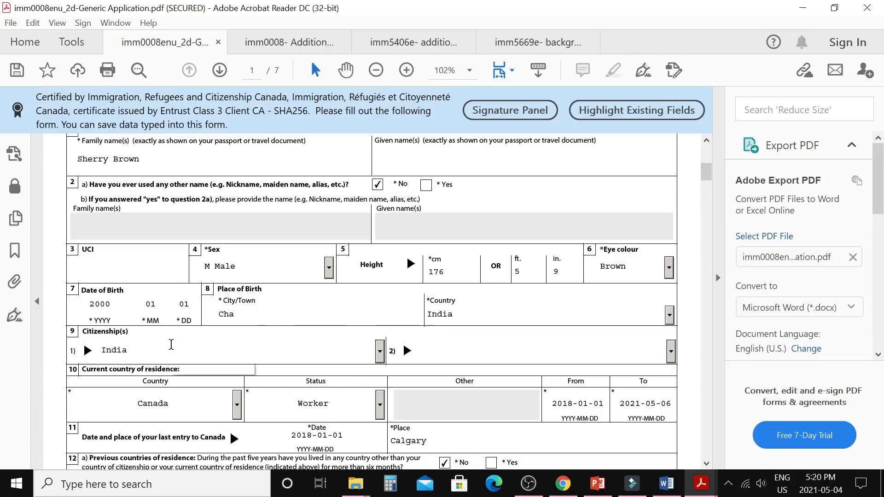
pyautogui.scroll(-1, 99, 322)
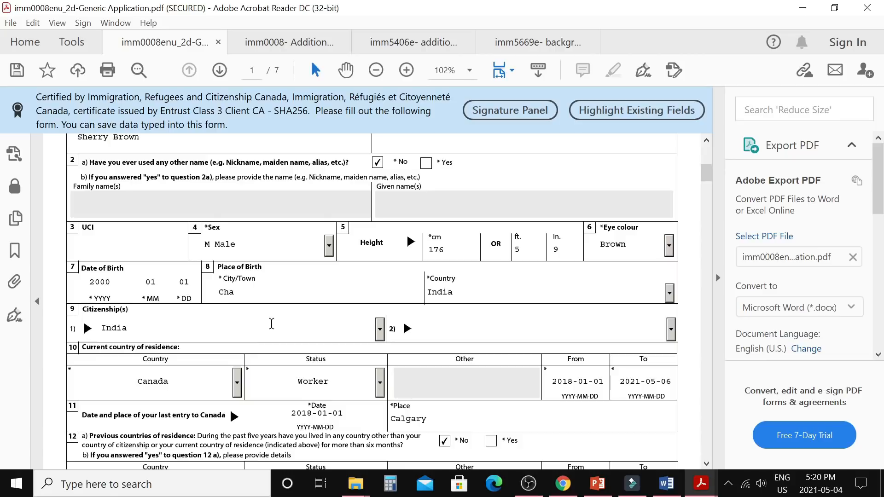
pyautogui.scroll(-1, 271, 328)
pyautogui.scroll(-2, 272, 328)
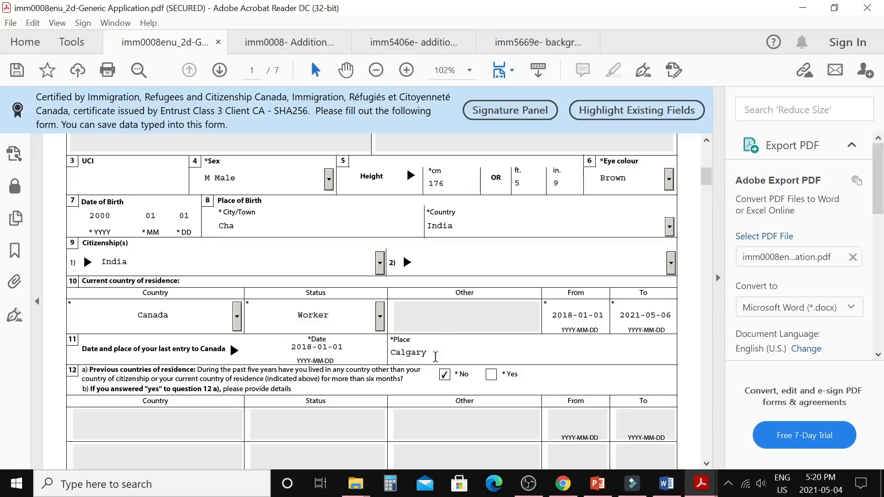
pyautogui.scroll(-3, 386, 364)
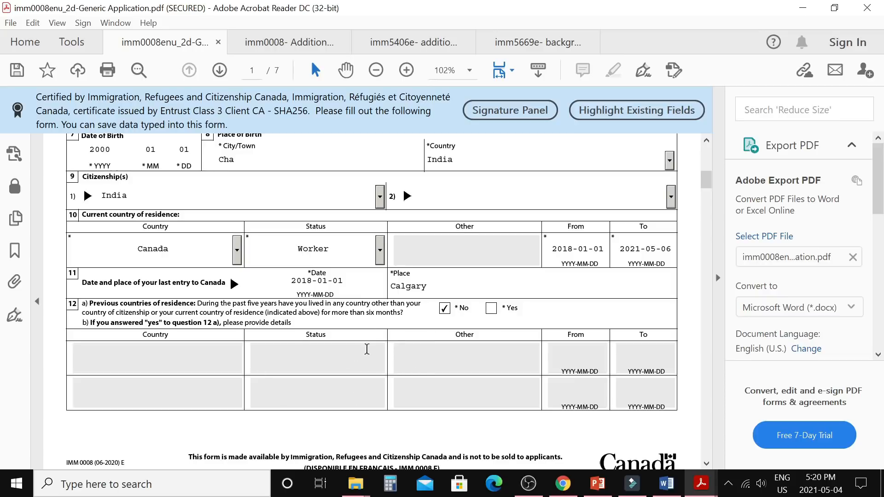
# Review the applicant's marital status, marriage date, current spouse and previous relationship questions on page 2 of the PDF form
pyautogui.scroll(-1, 357, 361)
pyautogui.scroll(-5, 357, 361)
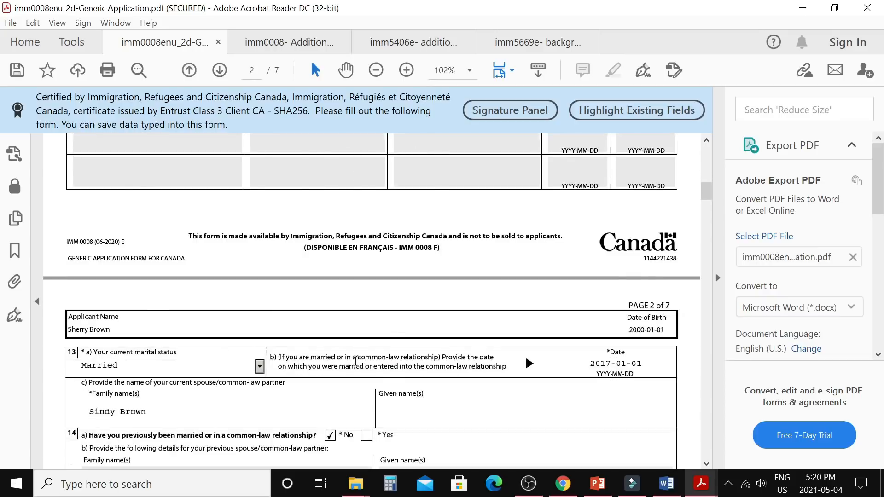
pyautogui.scroll(-1, 350, 360)
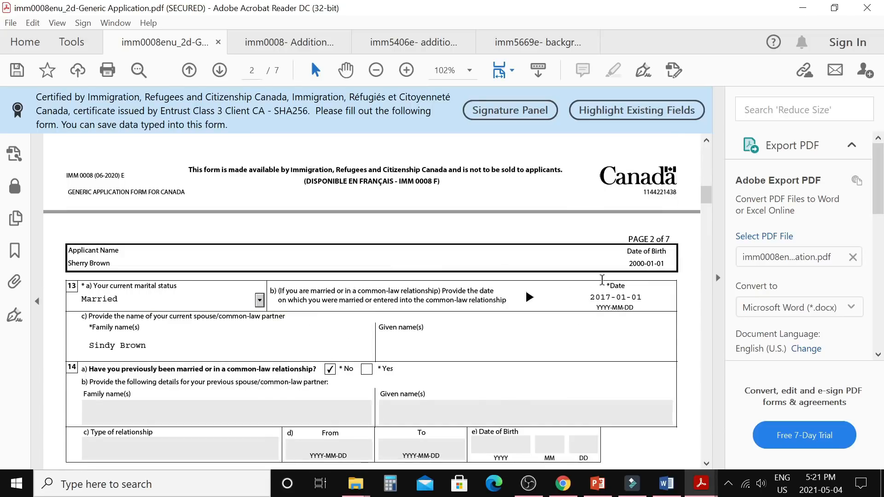
pyautogui.scroll(-2, 228, 361)
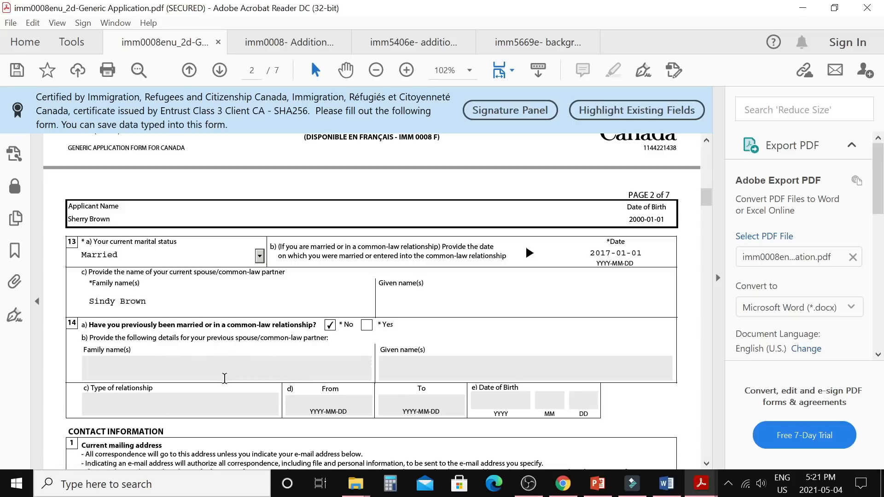
pyautogui.scroll(-3, 221, 373)
# Review the contact information section of the PDF form, covering mailing address, residential address, telephone, fax and e-mail fields
pyautogui.scroll(-2, 218, 371)
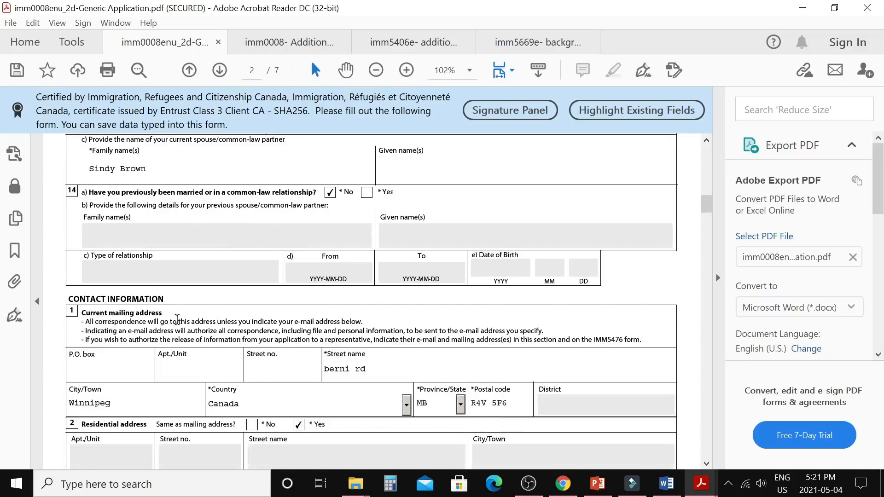
pyautogui.scroll(-3, 251, 371)
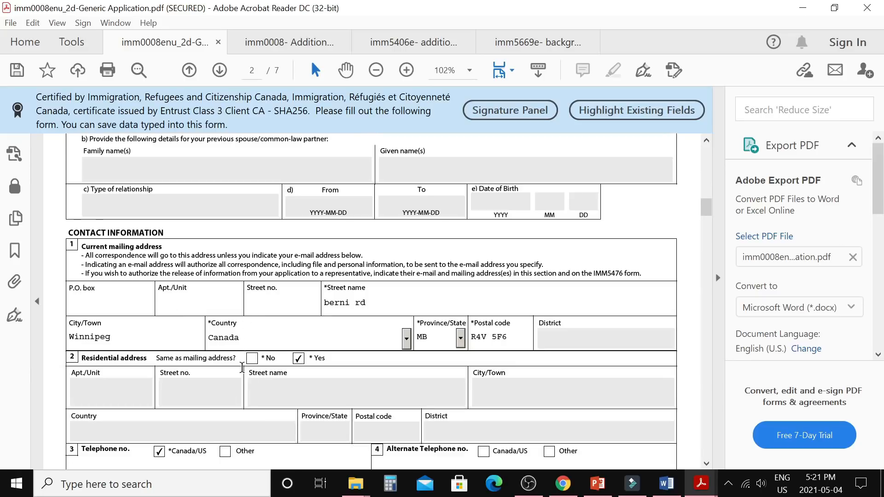
pyautogui.scroll(-2, 251, 379)
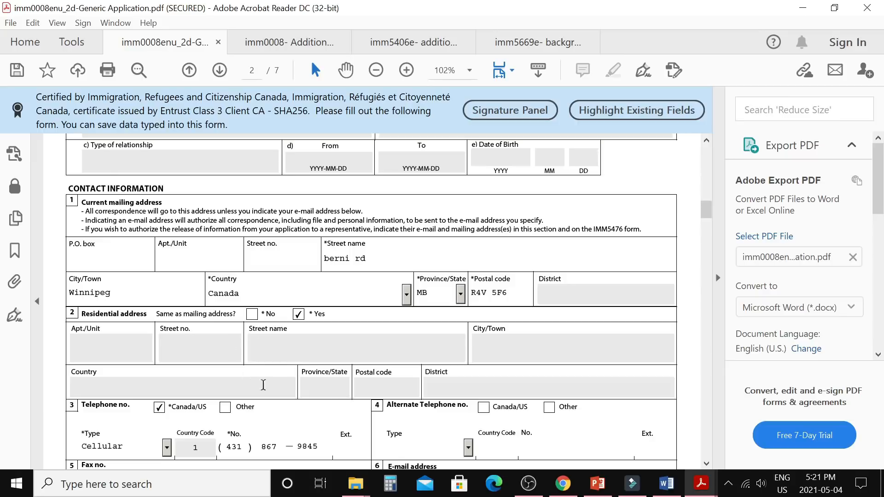
pyautogui.scroll(-2, 343, 332)
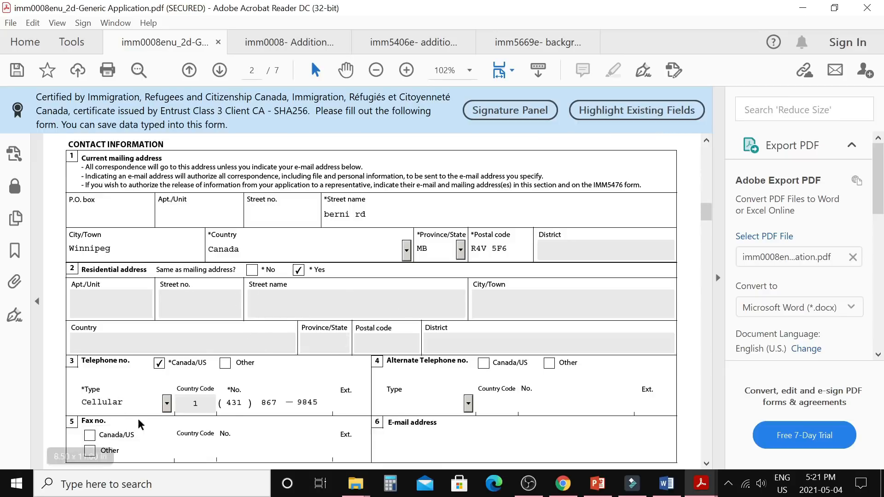
pyautogui.scroll(-2, 462, 392)
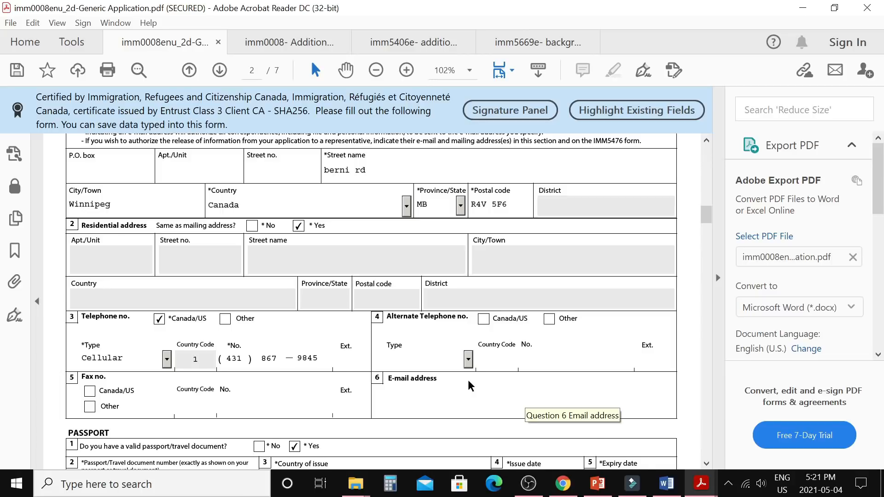
# Review the applicant's passport section and the national identity document section of the PDF form
pyautogui.scroll(-3, 469, 384)
pyautogui.scroll(-2, 467, 387)
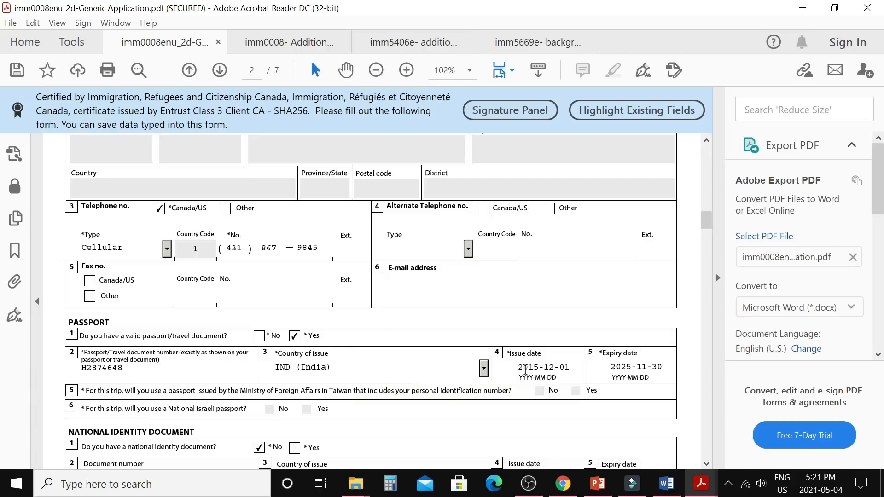
pyautogui.scroll(-1, 443, 379)
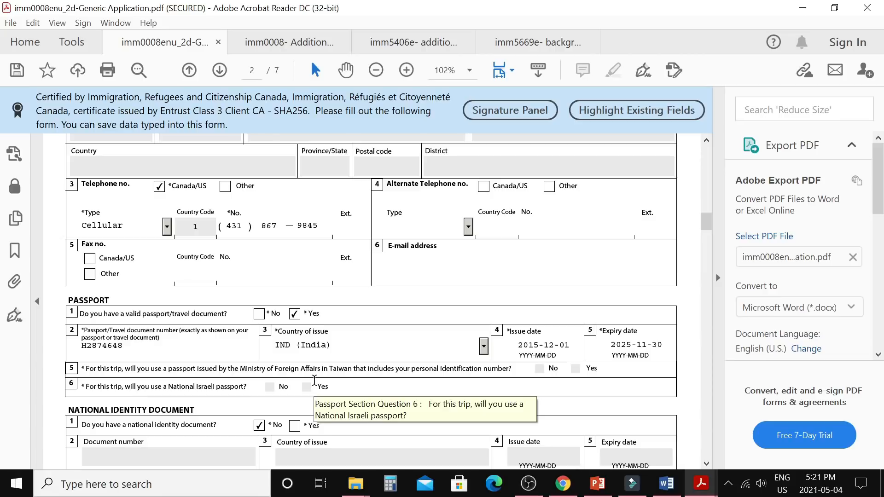
pyautogui.scroll(-1, 314, 380)
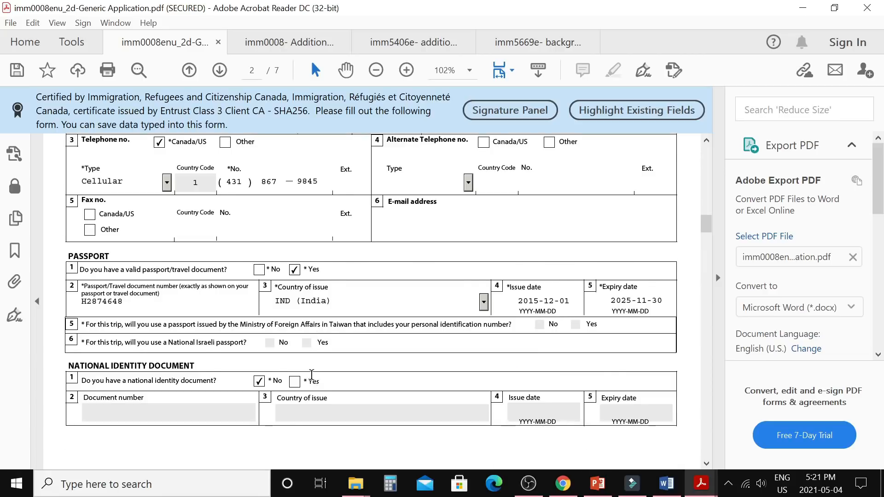
pyautogui.scroll(-2, 312, 375)
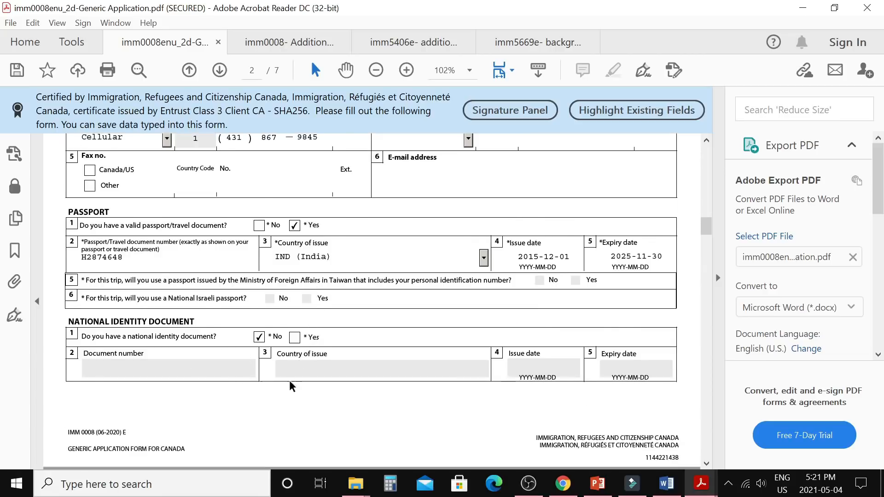
# Review the applicant's education, occupation and language details on page 3 of the PDF form, up to the dependants section
pyautogui.scroll(-4, 313, 362)
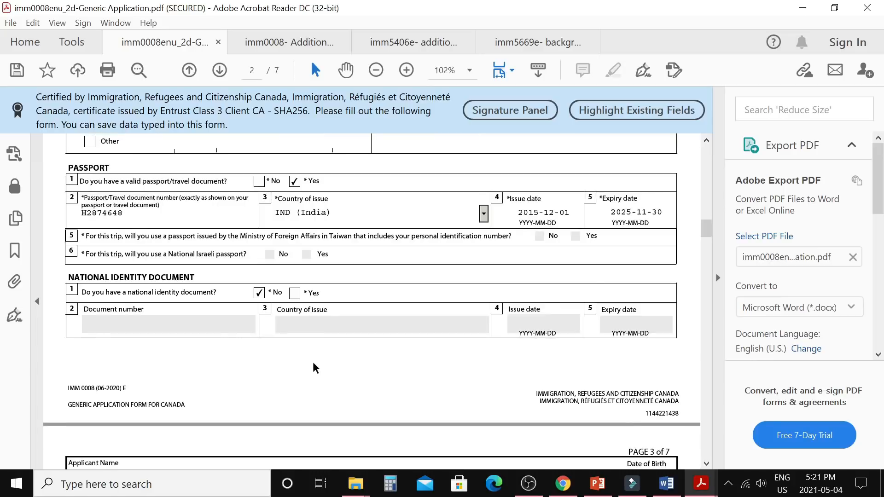
pyautogui.scroll(-5, 312, 361)
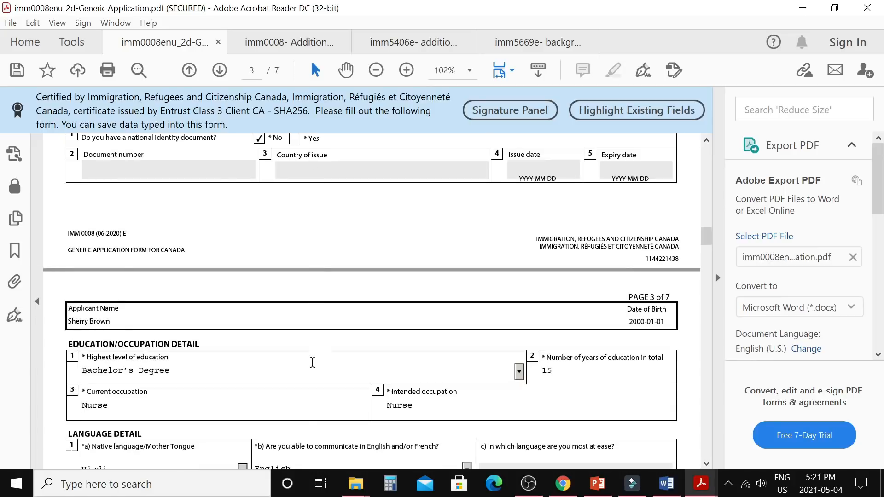
pyautogui.scroll(-1, 312, 367)
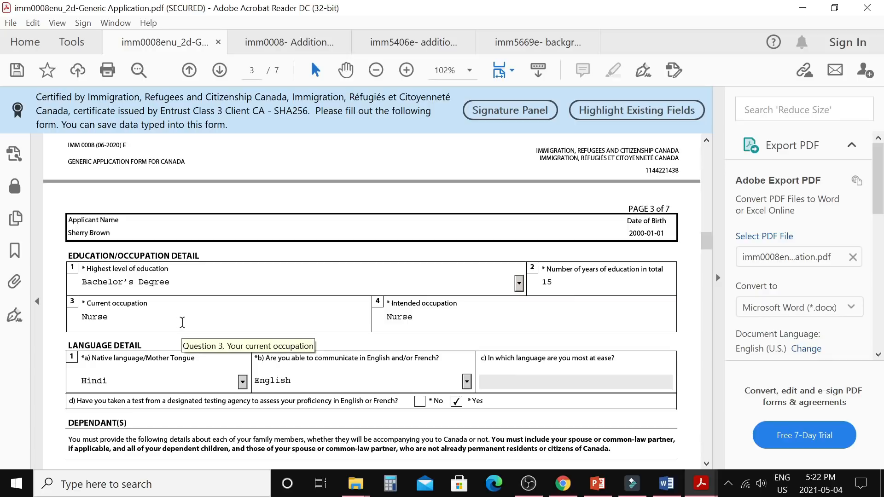
pyautogui.scroll(-2, 388, 322)
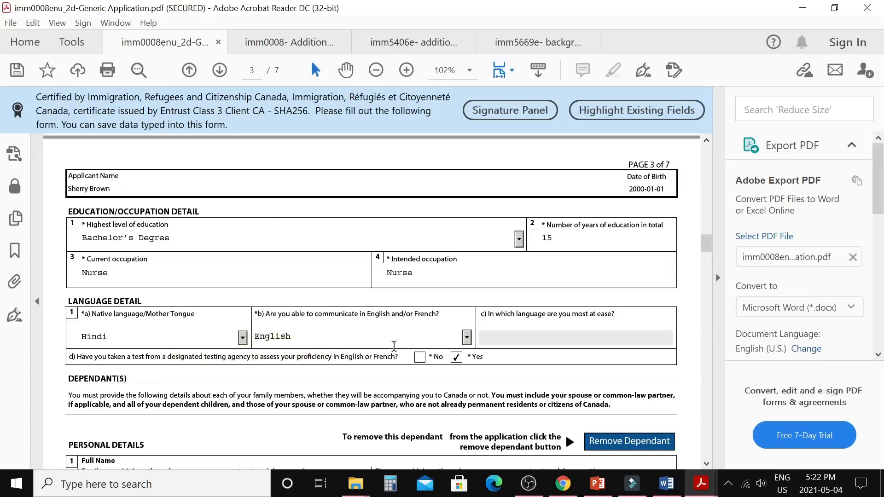
pyautogui.scroll(-2, 394, 345)
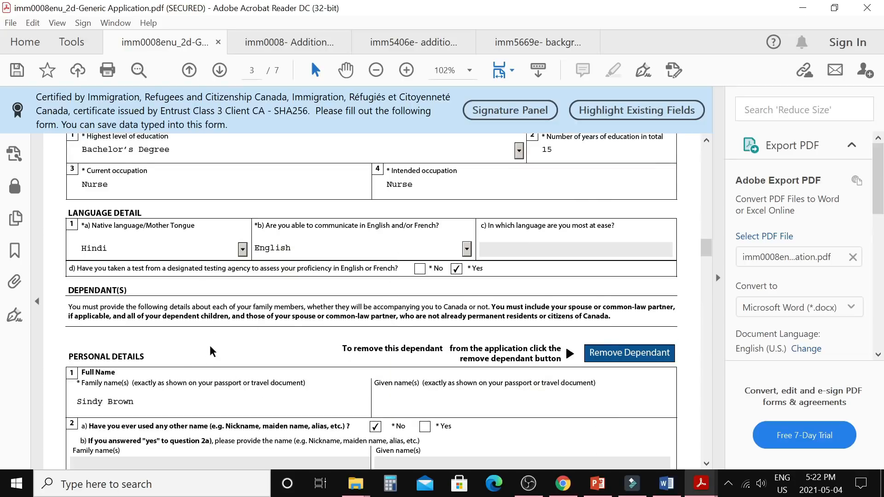
# Review the dependant's personal details on page 3, from full name through place of birth and citizenship to relationship to the principal applicant
pyautogui.scroll(-2, 211, 351)
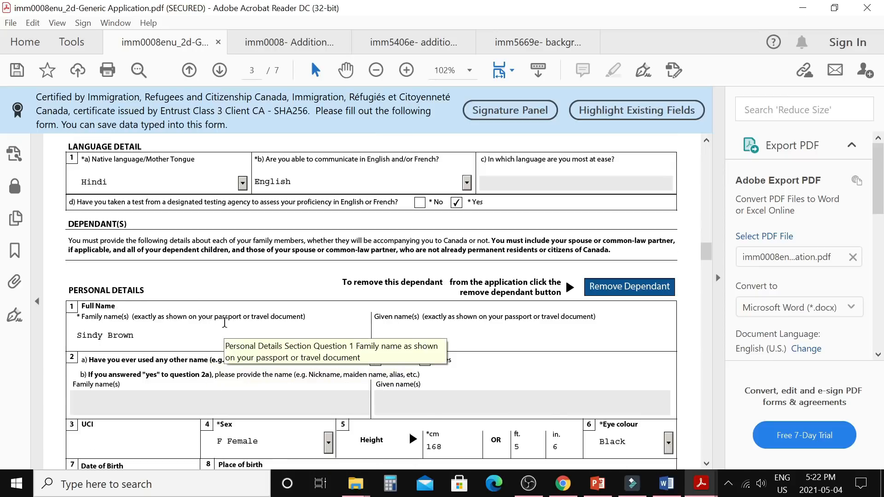
pyautogui.scroll(-1, 212, 322)
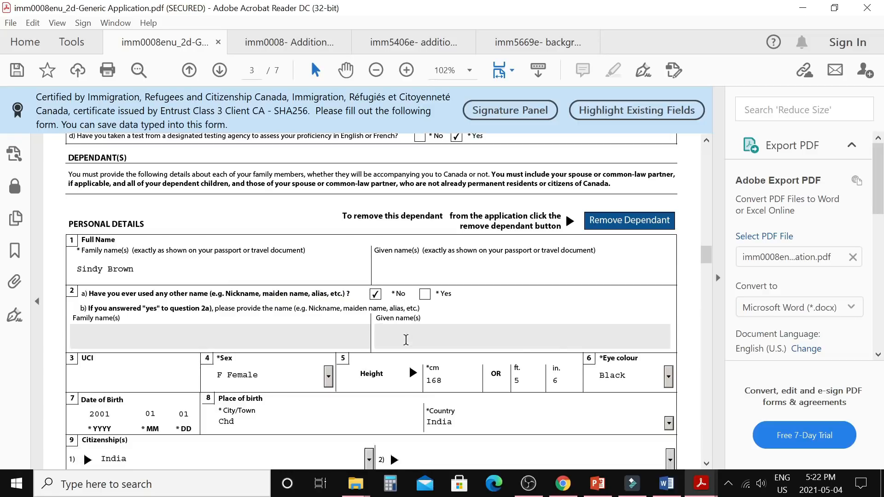
pyautogui.scroll(-3, 405, 340)
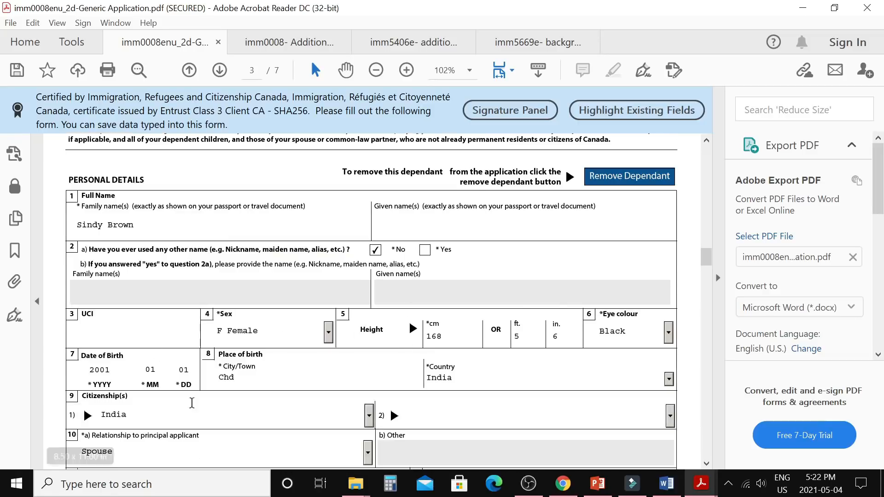
pyautogui.scroll(-3, 333, 351)
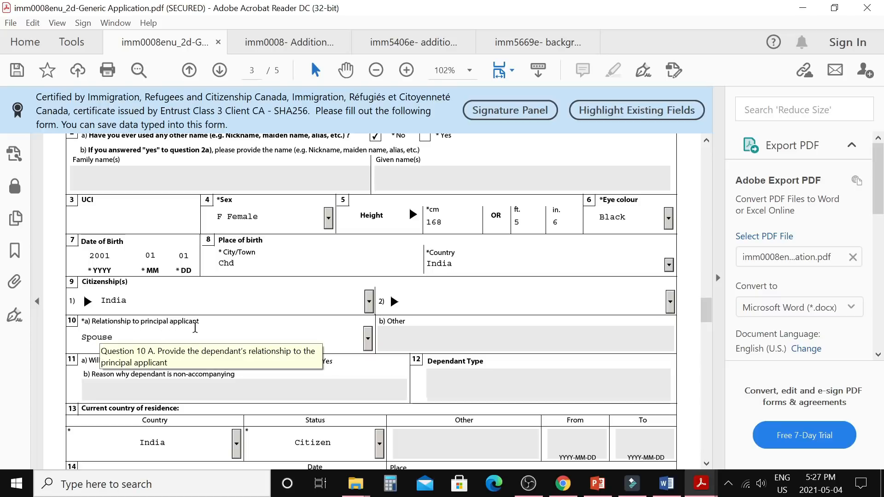
# Set the dependant's relationship to the principal applicant to Child and the dependant type to Type A Dependant
pyautogui.click(367, 340)
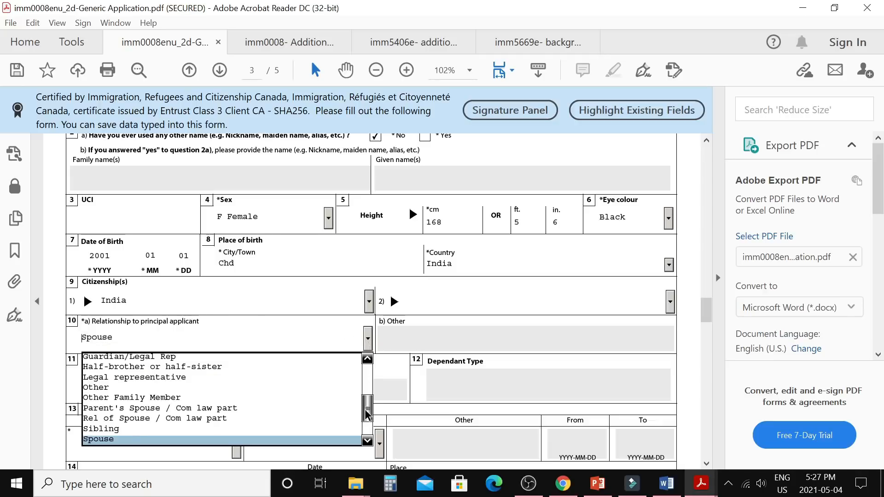
pyautogui.moveTo(367, 413); pyautogui.dragTo(366, 384)
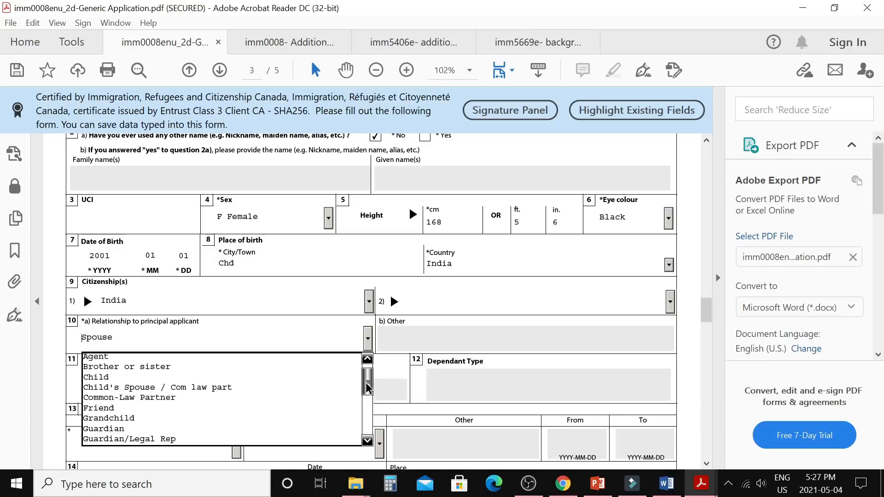
pyautogui.click(161, 379)
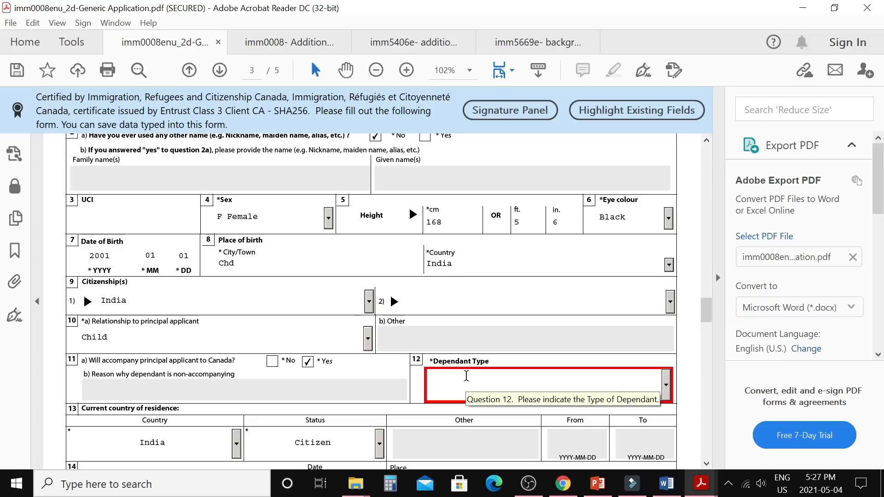
pyautogui.click(665, 389)
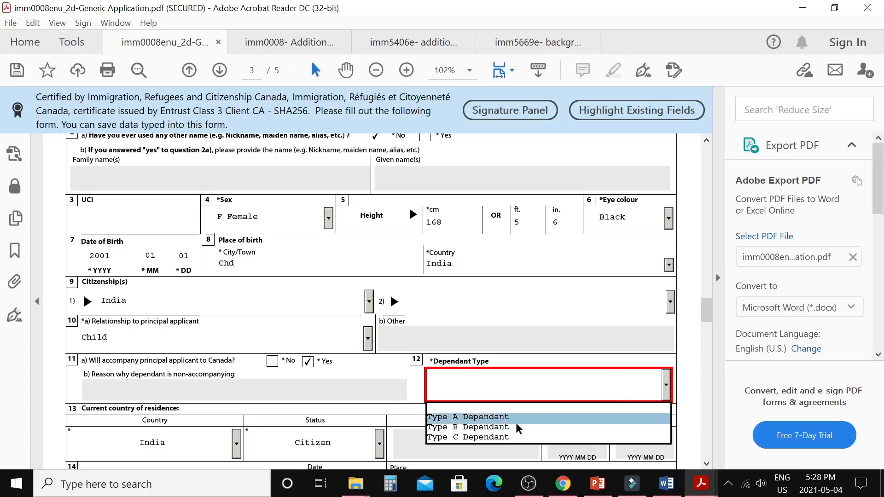
pyautogui.click(486, 418)
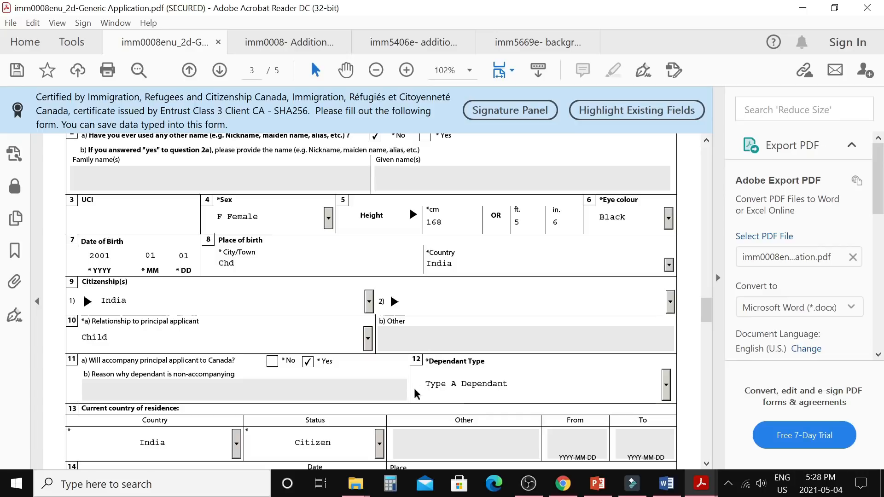
# Change the dependant's relationship to the principal applicant back to Spouse
pyautogui.click(368, 339)
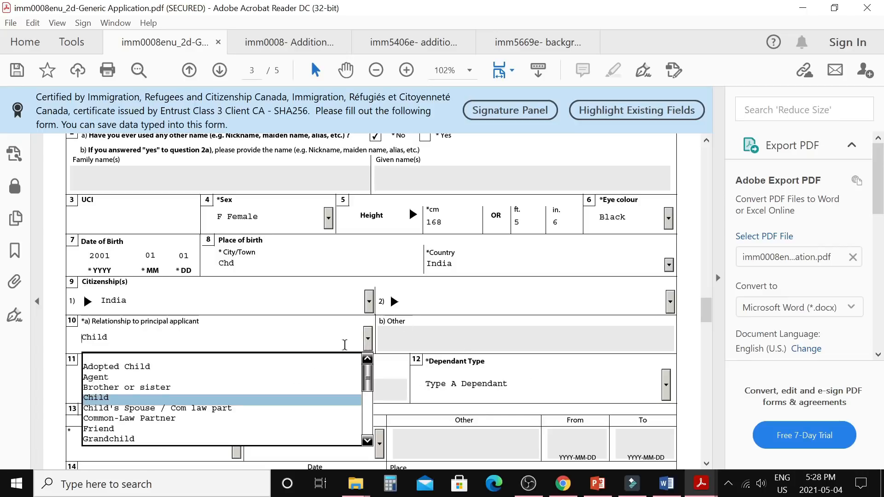
pyautogui.scroll(-1, 245, 410)
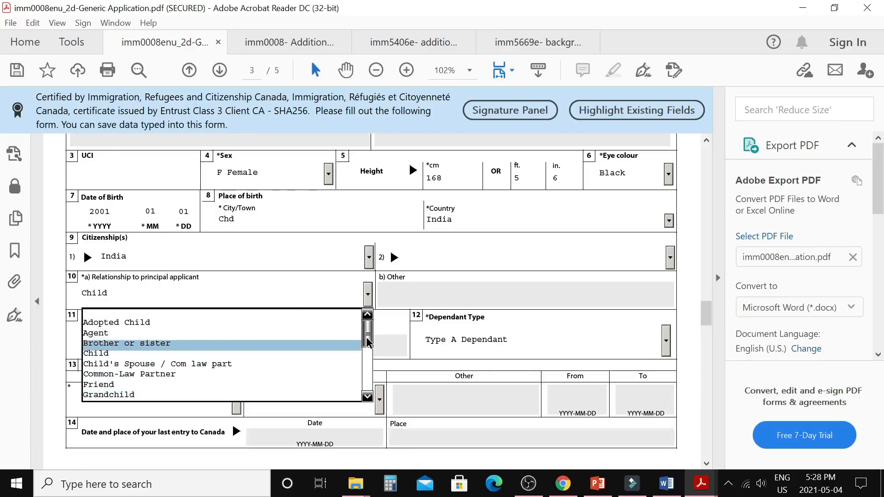
pyautogui.moveTo(361, 342); pyautogui.dragTo(368, 371)
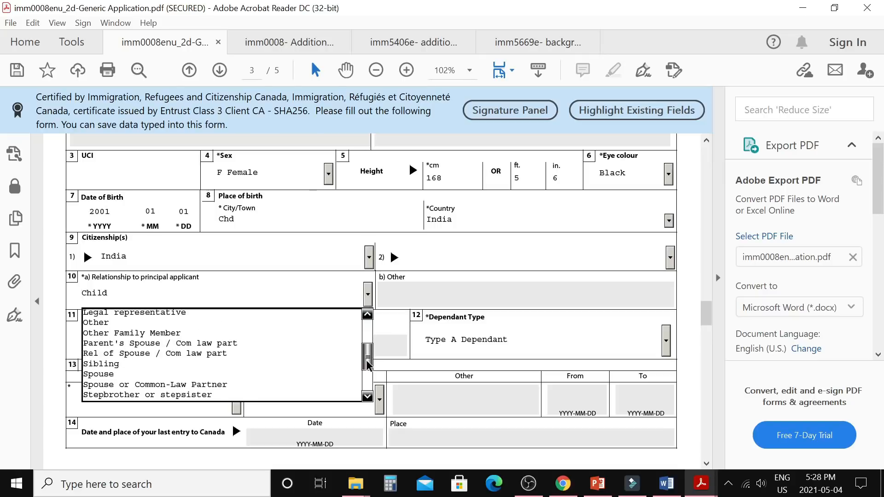
pyautogui.click(145, 375)
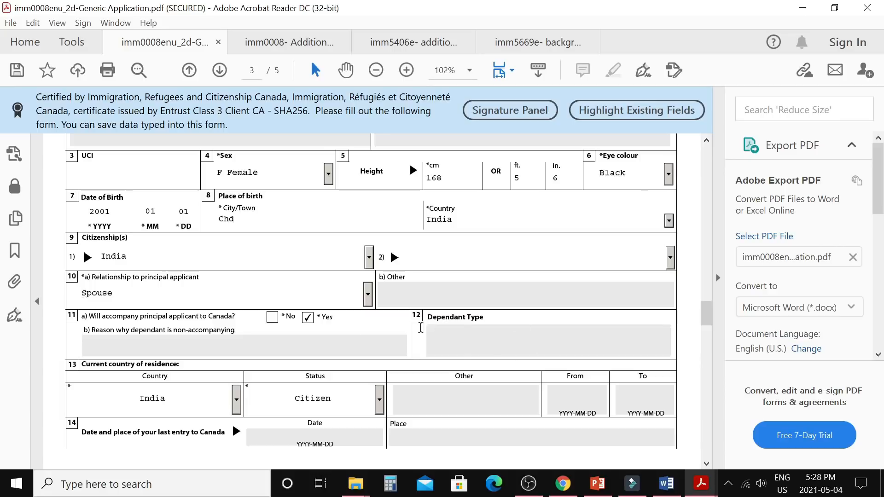
# Review the dependant's current and previous countries of residence, marital status, current spouse and previous relationship questions
pyautogui.scroll(-3, 364, 357)
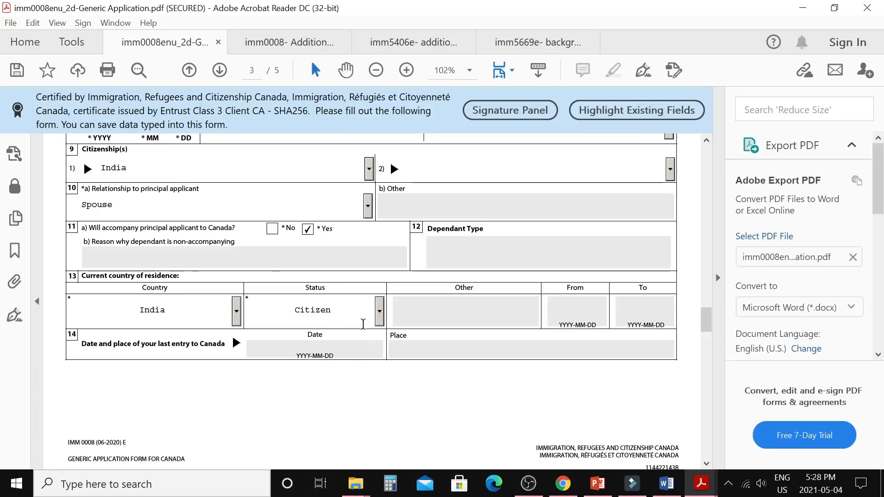
pyautogui.scroll(-3, 398, 324)
pyautogui.scroll(-5, 397, 322)
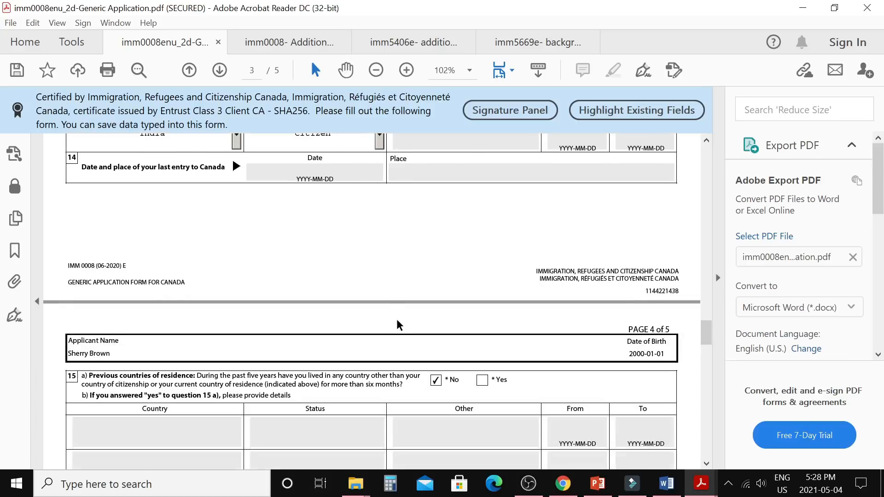
pyautogui.scroll(-2, 393, 316)
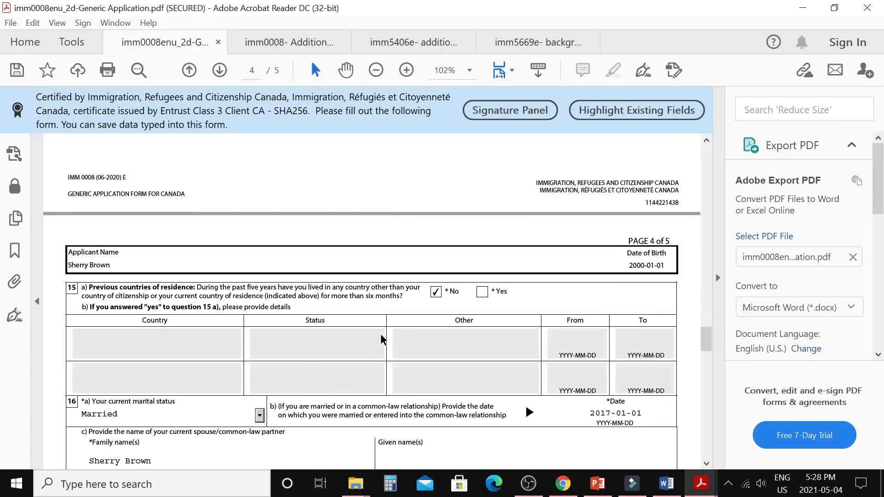
pyautogui.scroll(-5, 379, 334)
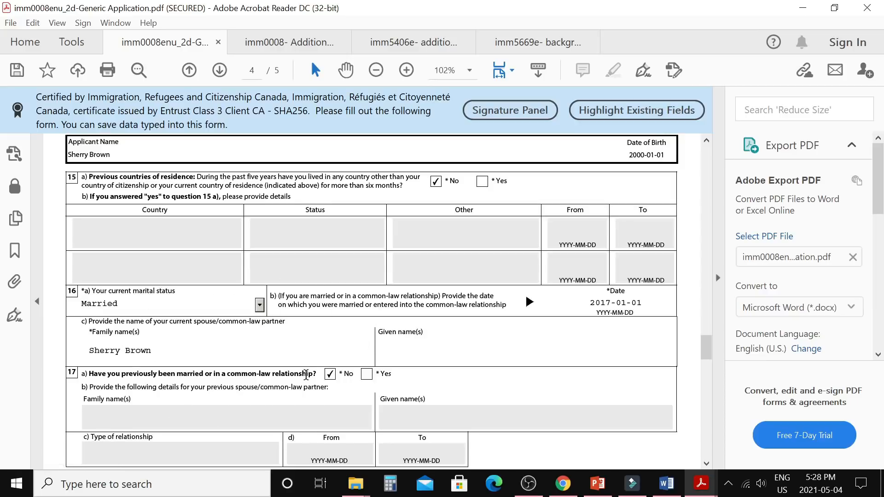
pyautogui.scroll(-6, 305, 373)
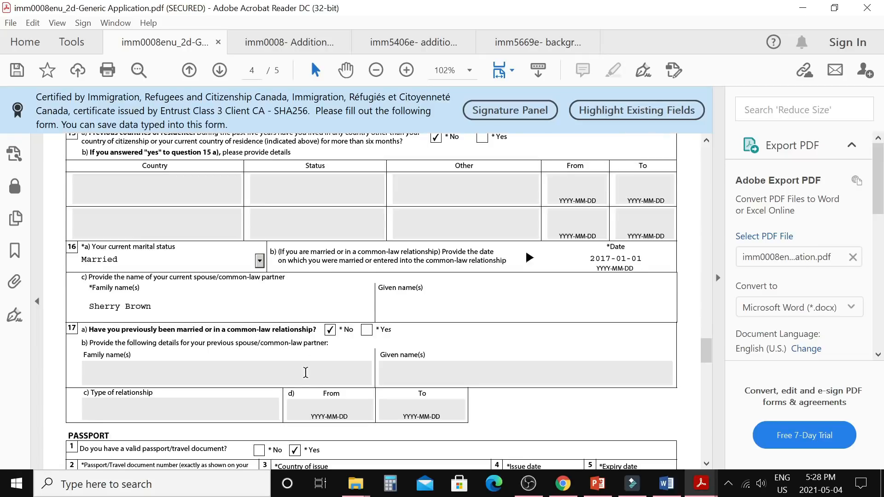
# Review the dependant's passport, national identity document and education and occupation sections on page 4
pyautogui.scroll(-3, 304, 368)
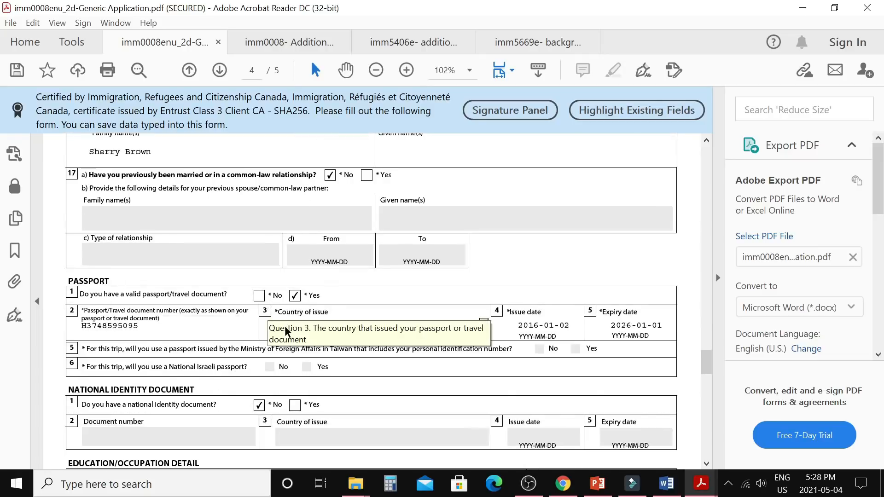
pyautogui.scroll(-2, 195, 373)
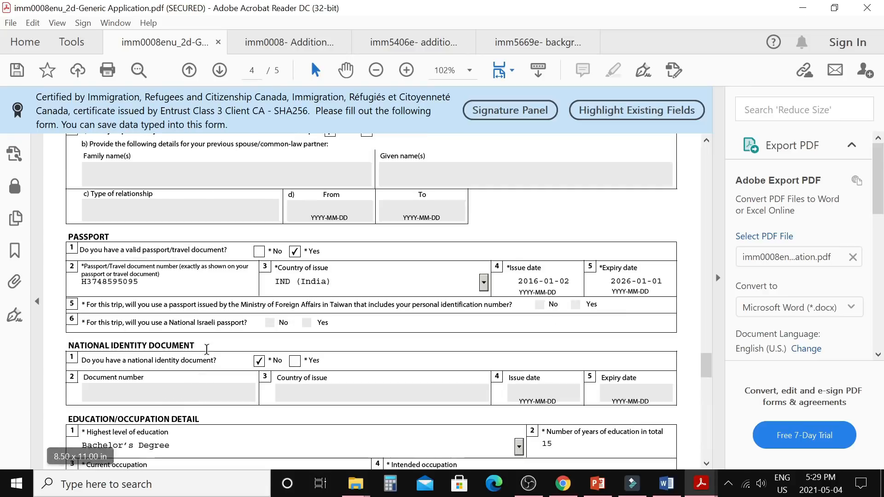
pyautogui.scroll(-2, 223, 355)
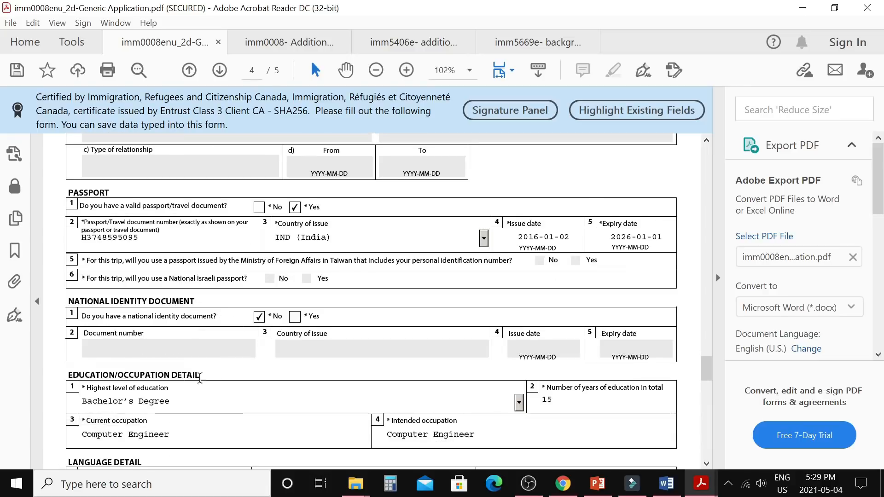
# Validate the completed application form and dismiss the validation message
pyautogui.scroll(-6, 304, 407)
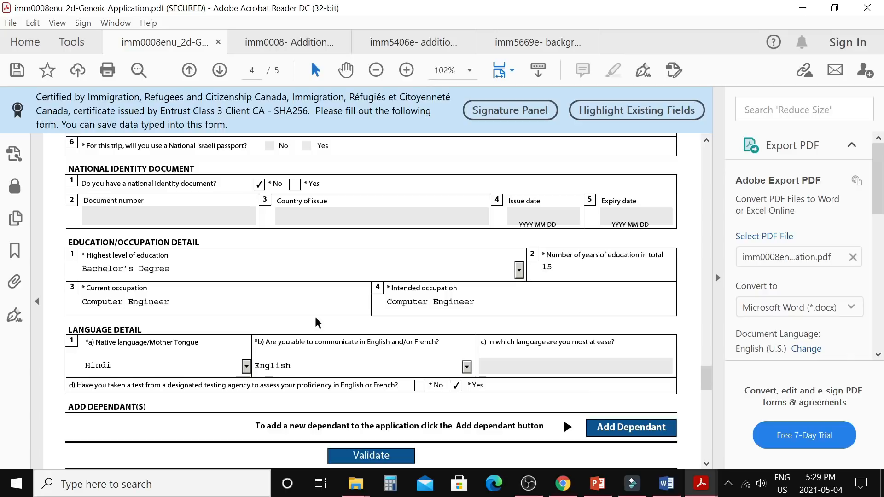
pyautogui.click(375, 455)
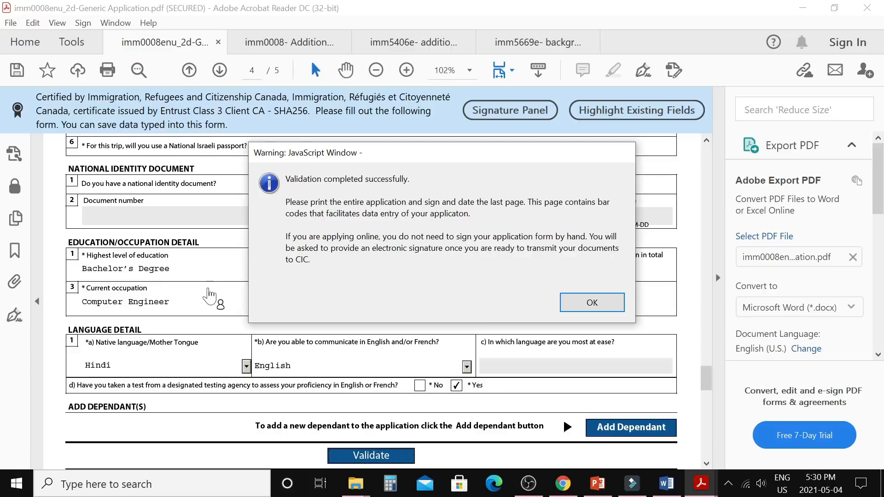
pyautogui.click(588, 302)
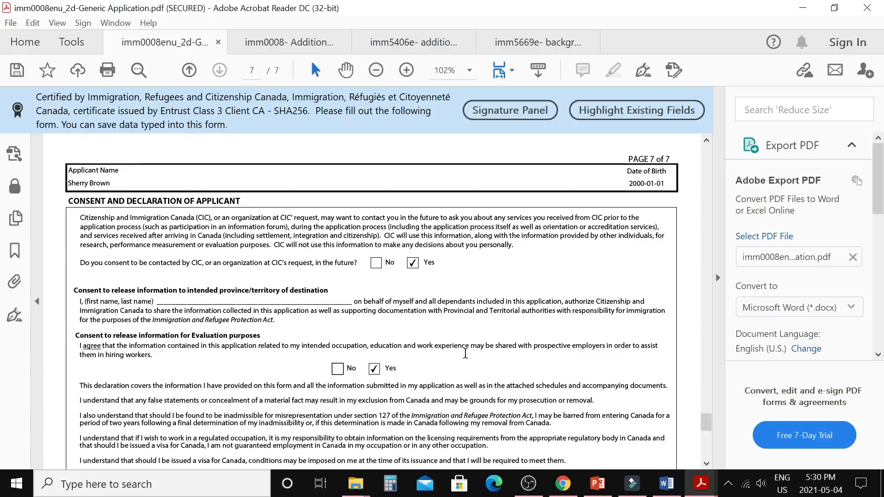
# Examine the barcode pages generated on pages 5 and 6 of the validated form
pyautogui.scroll(4, 465, 351)
pyautogui.scroll(8, 465, 352)
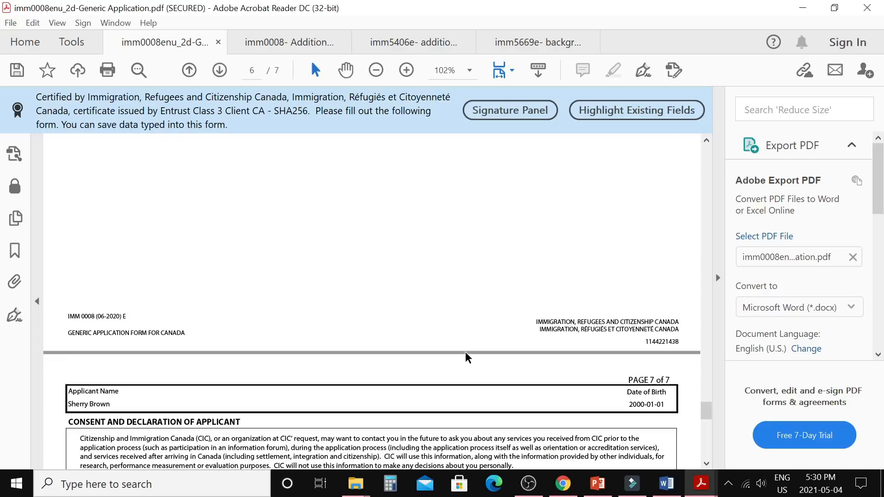
pyautogui.scroll(10, 465, 353)
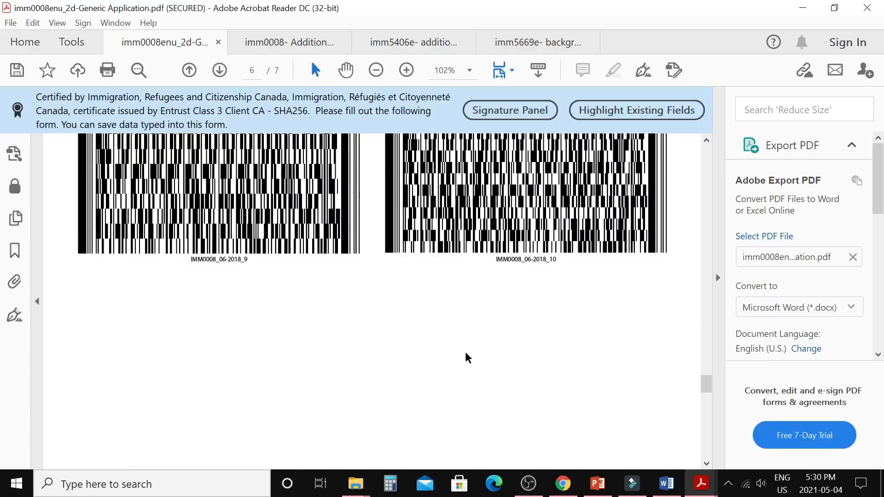
pyautogui.scroll(10, 465, 351)
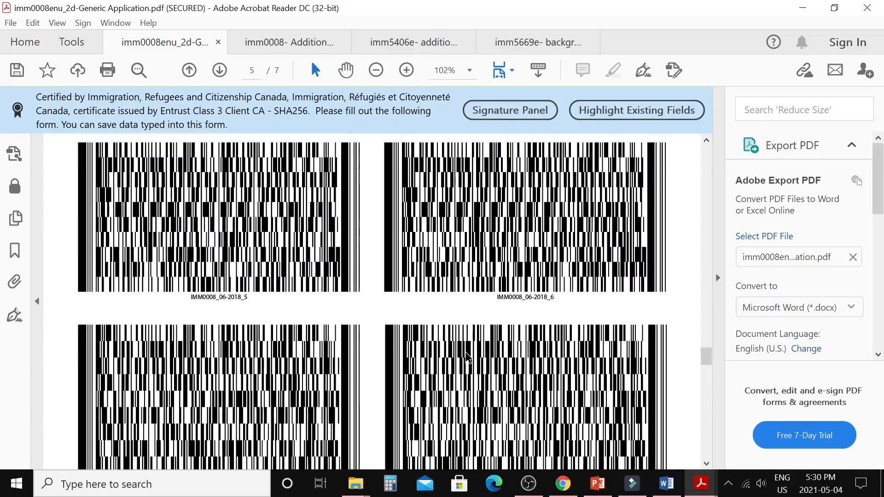
pyautogui.scroll(4, 467, 356)
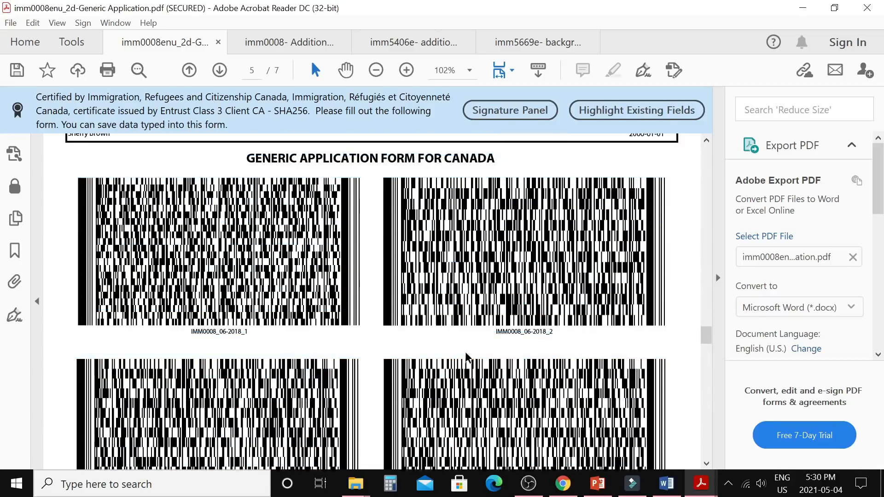
pyautogui.scroll(-4, 466, 356)
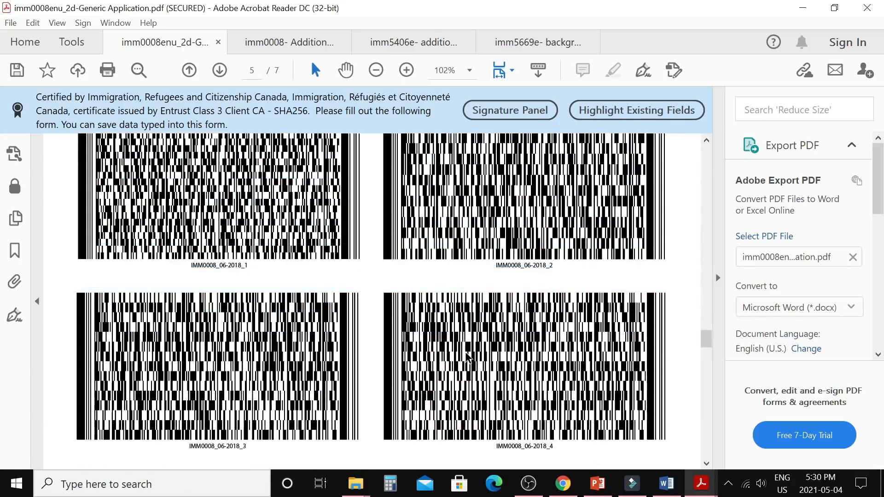
pyautogui.scroll(-7, 466, 355)
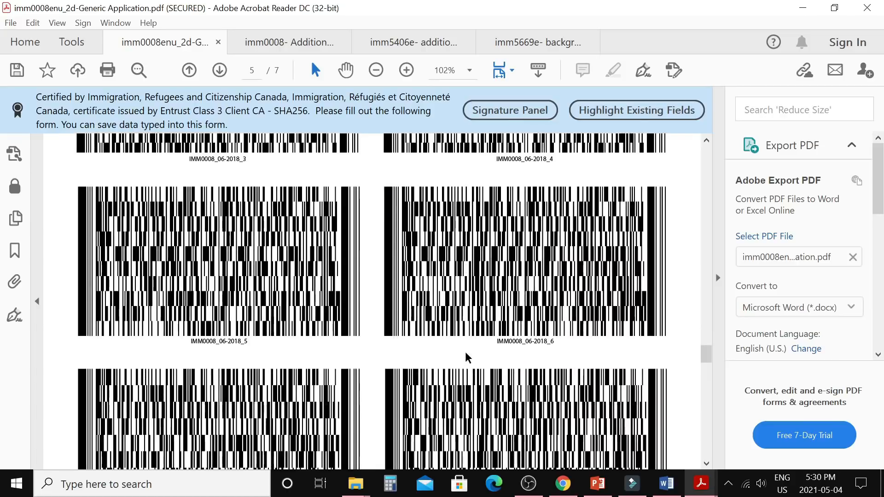
pyautogui.scroll(-6, 467, 356)
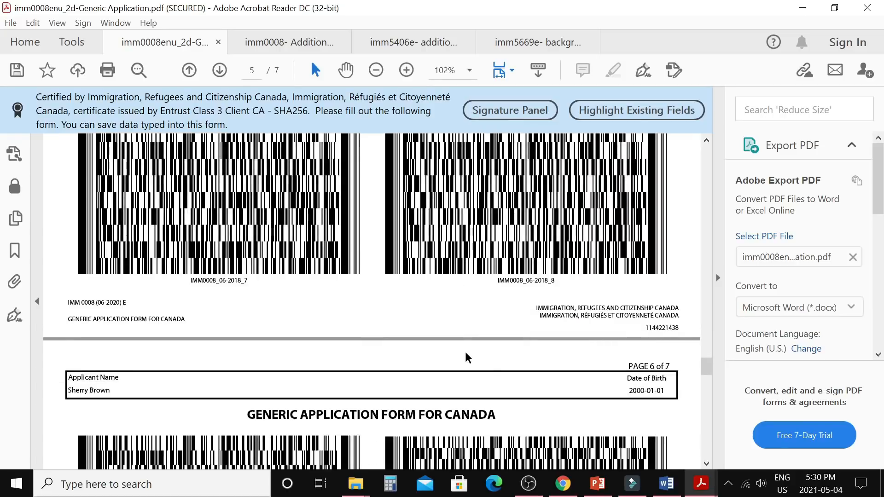
pyautogui.scroll(-6, 466, 355)
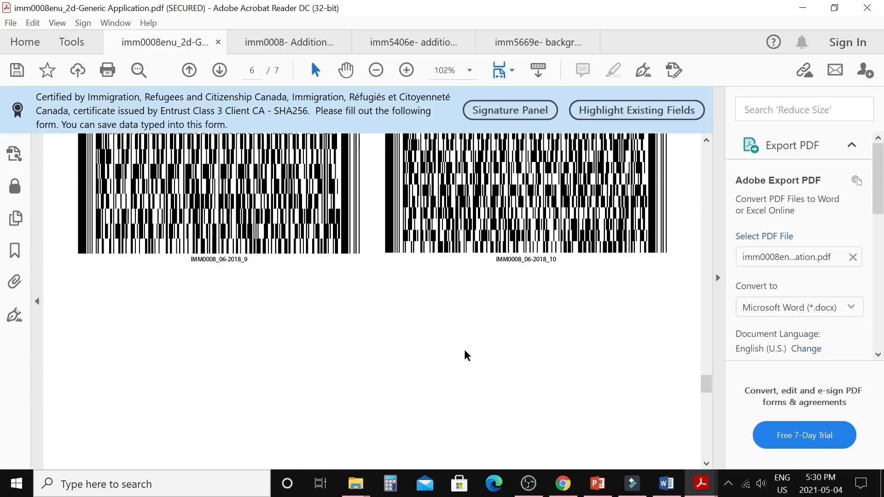
# Review the consent and declaration of applicant on page 7, including the consent answers, signature box and date box
pyautogui.scroll(-7, 465, 351)
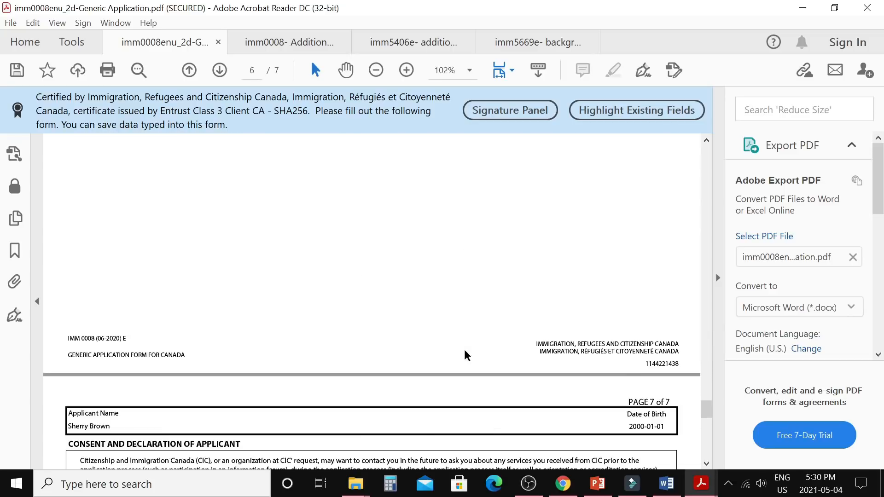
pyautogui.scroll(-2, 464, 349)
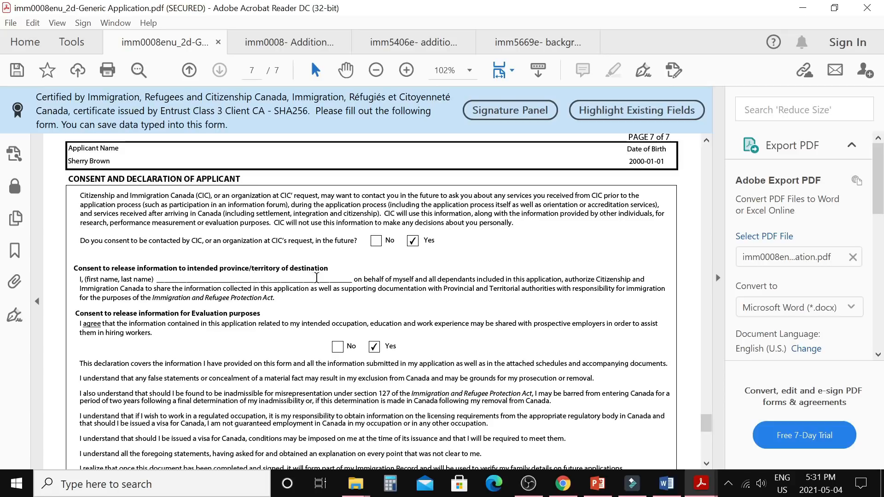
pyautogui.scroll(-4, 445, 346)
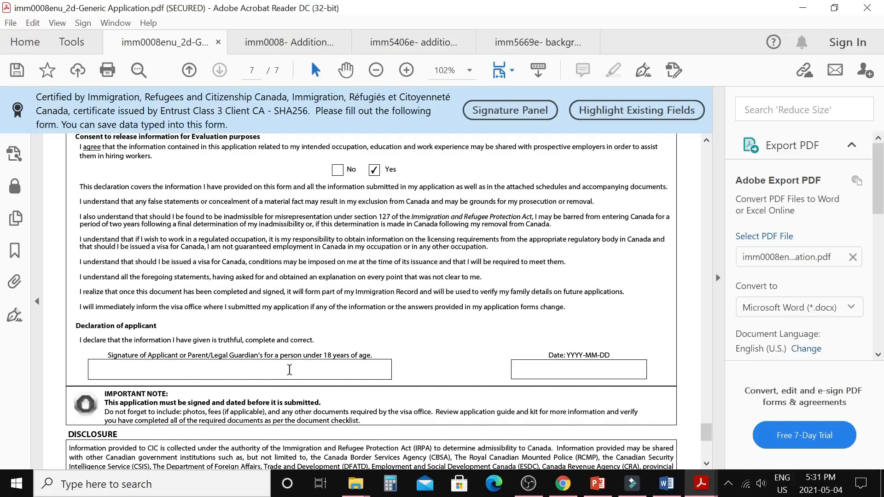
# Review the important note and disclosure text on page 7, and open the additional dependants declaration form
pyautogui.scroll(-5, 401, 363)
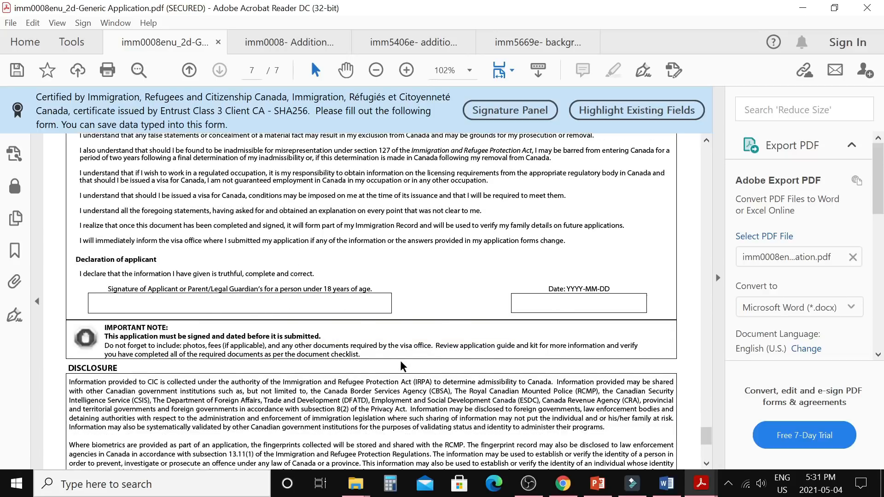
pyautogui.scroll(-1, 401, 362)
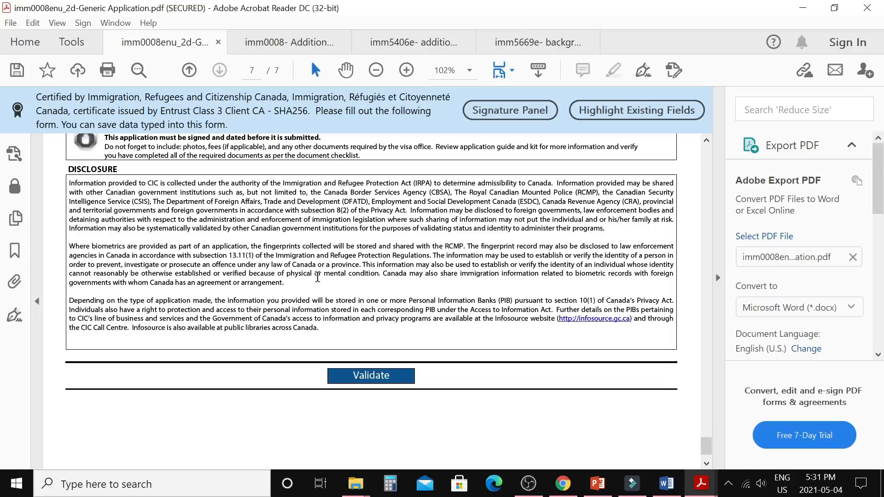
pyautogui.moveTo(317, 275)
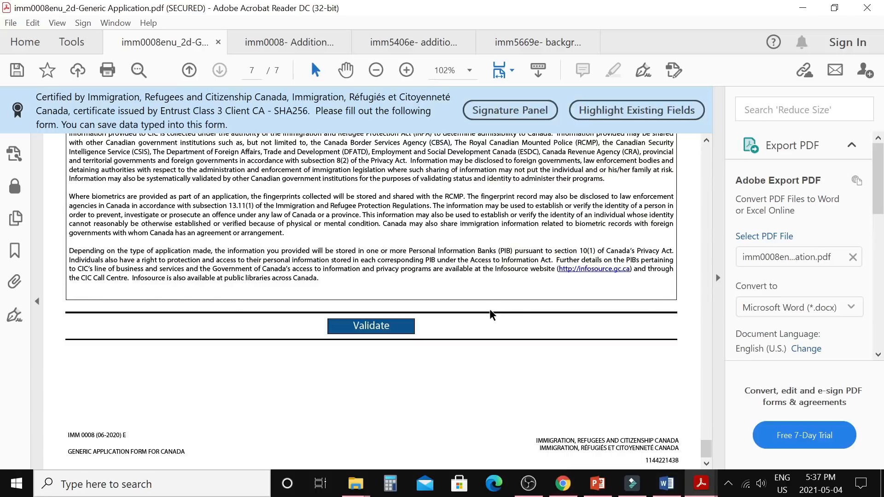
pyautogui.scroll(9, 490, 314)
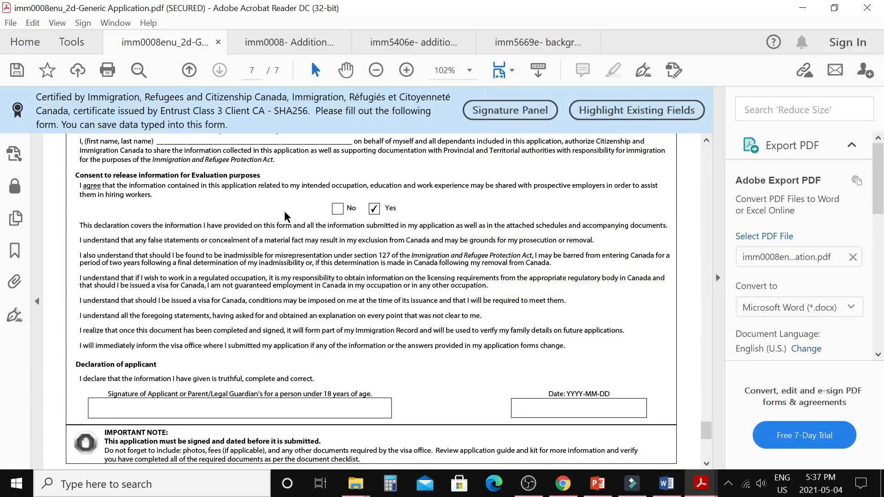
pyautogui.click(291, 41)
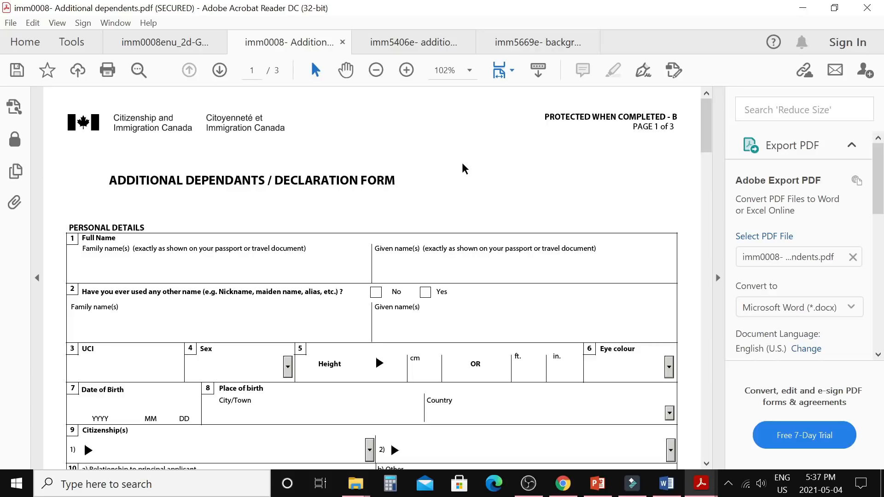
# Set the applicant's marital status to Married-physically present in the IMM 5406 additional family information form
pyautogui.click(400, 40)
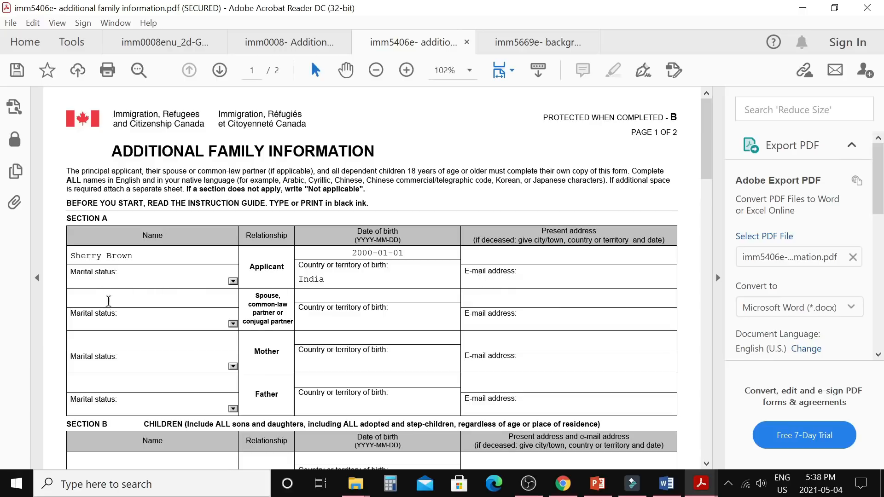
pyautogui.click(233, 281)
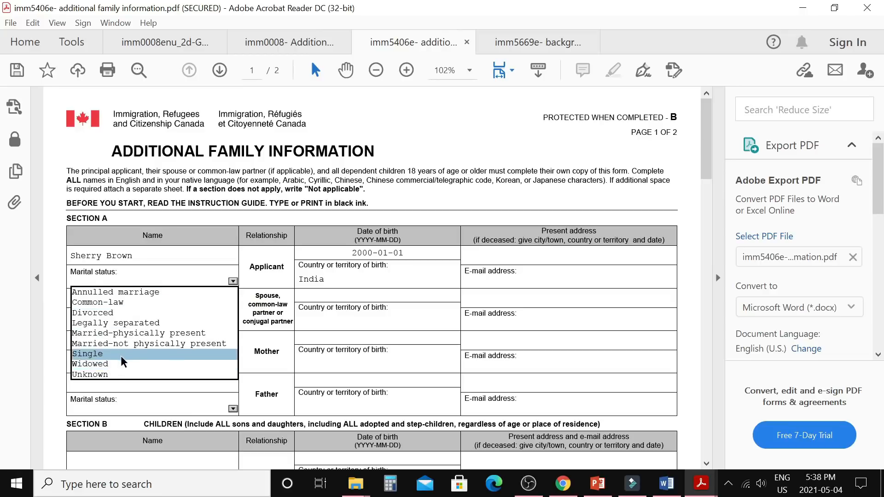
pyautogui.click(189, 333)
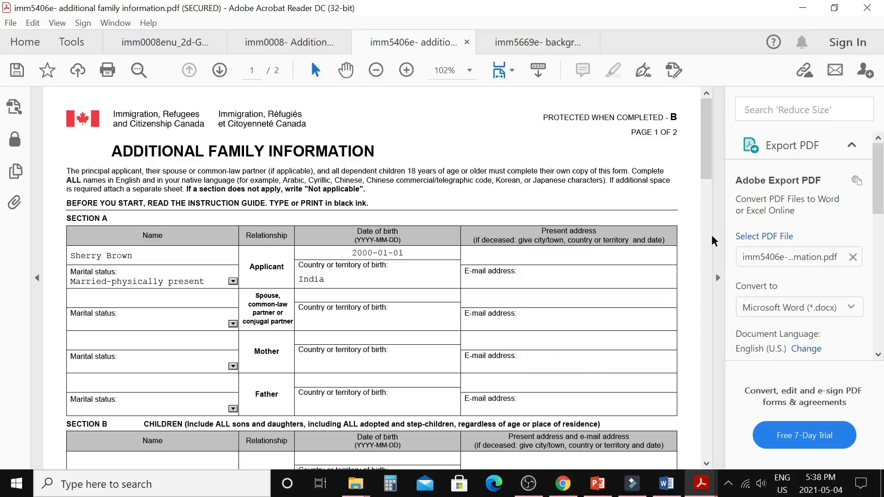
# Review the family members, children, brothers and sisters, and certification sections of the additional family information form
pyautogui.scroll(-3, 709, 191)
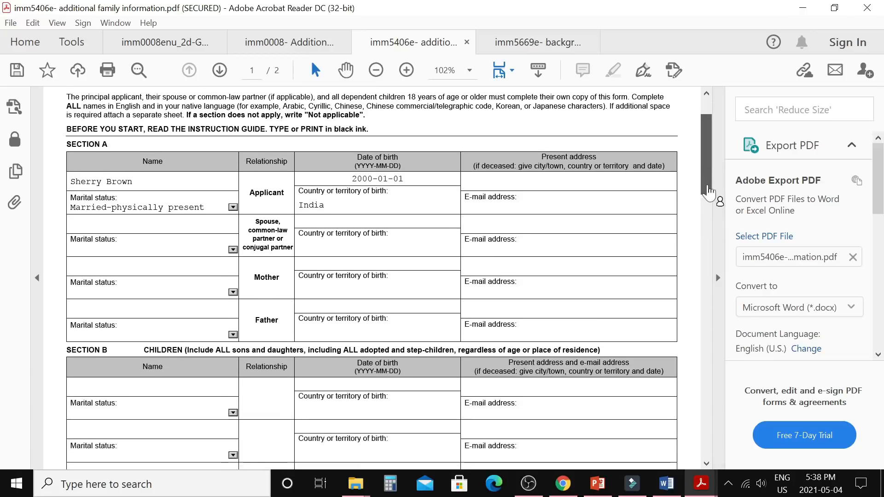
pyautogui.scroll(-1, 708, 191)
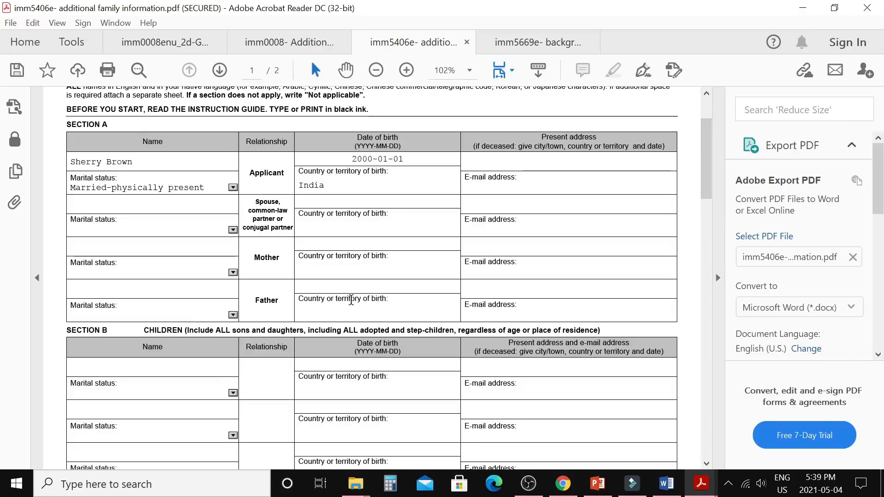
pyautogui.scroll(-3, 709, 212)
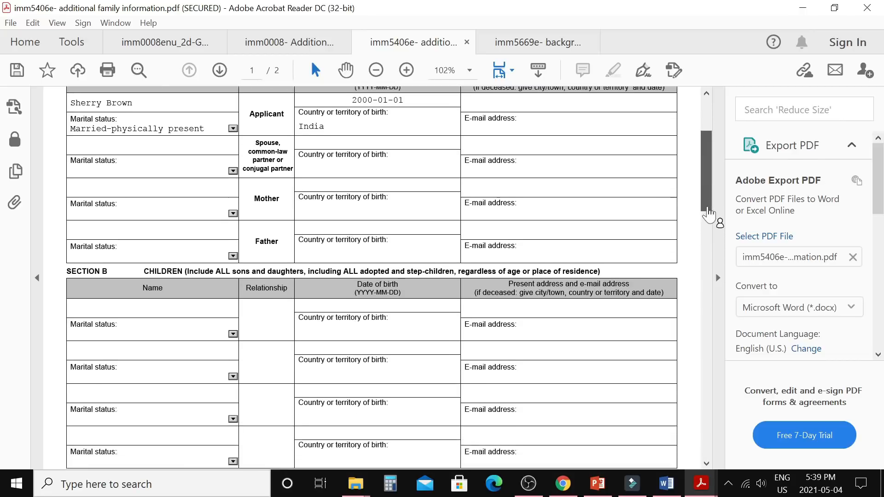
pyautogui.scroll(-1, 708, 212)
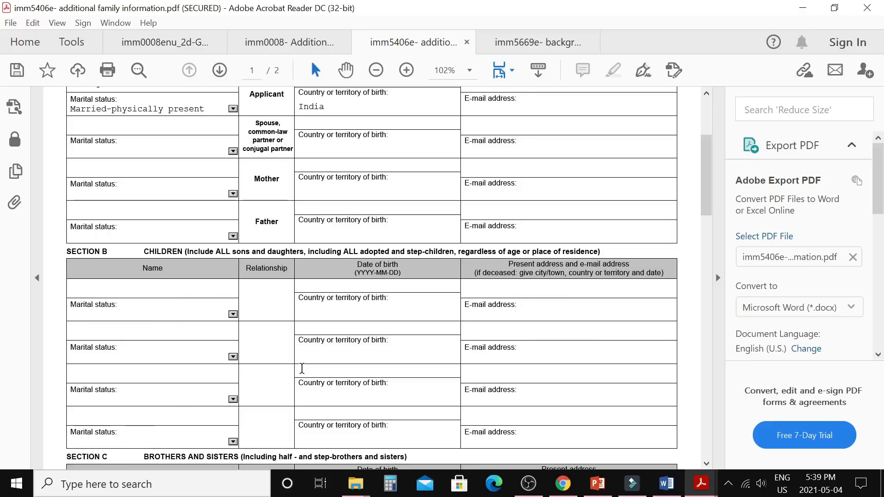
pyautogui.scroll(-5, 301, 368)
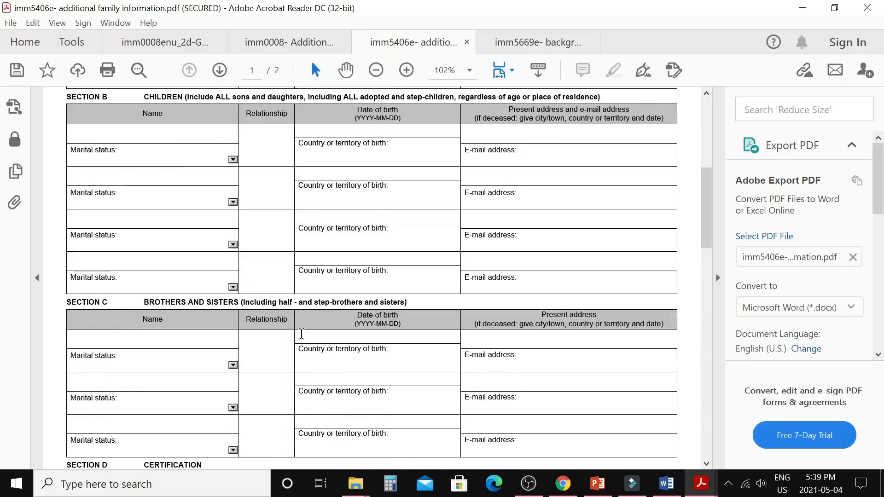
pyautogui.scroll(-2, 302, 333)
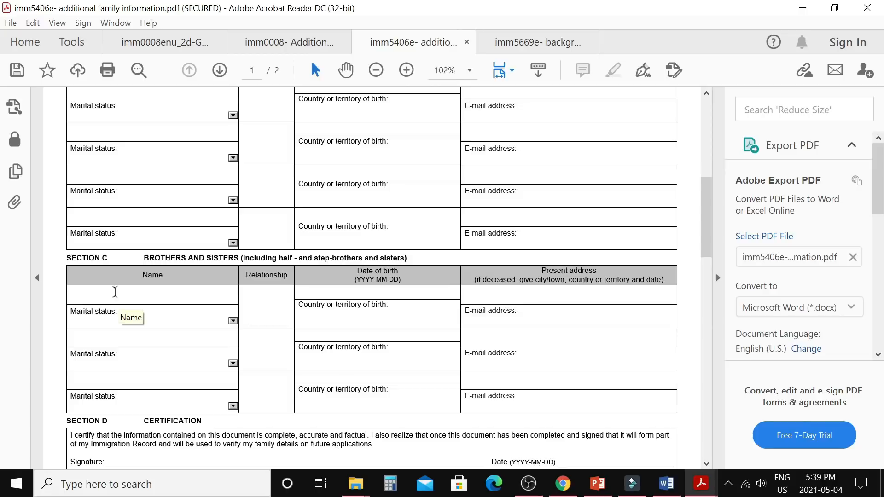
pyautogui.scroll(6, 115, 292)
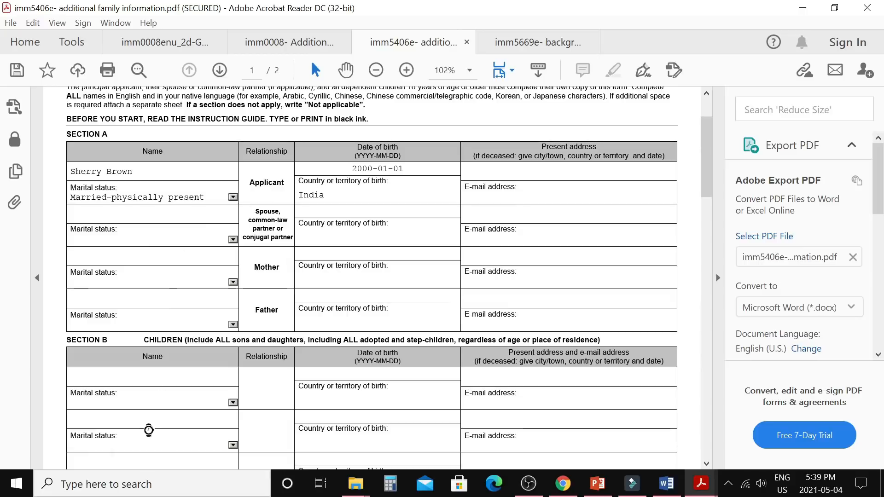
pyautogui.scroll(-3, 174, 377)
pyautogui.scroll(-2, 175, 365)
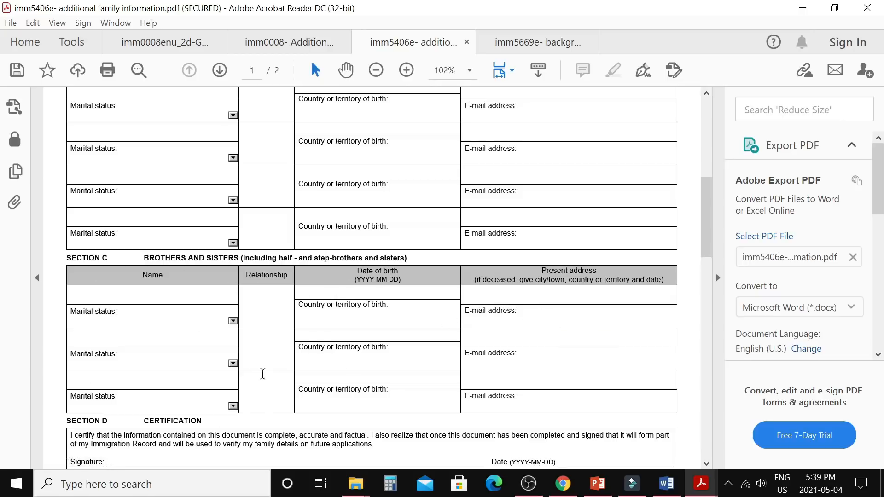
pyautogui.scroll(-2, 262, 371)
pyautogui.scroll(-2, 262, 371)
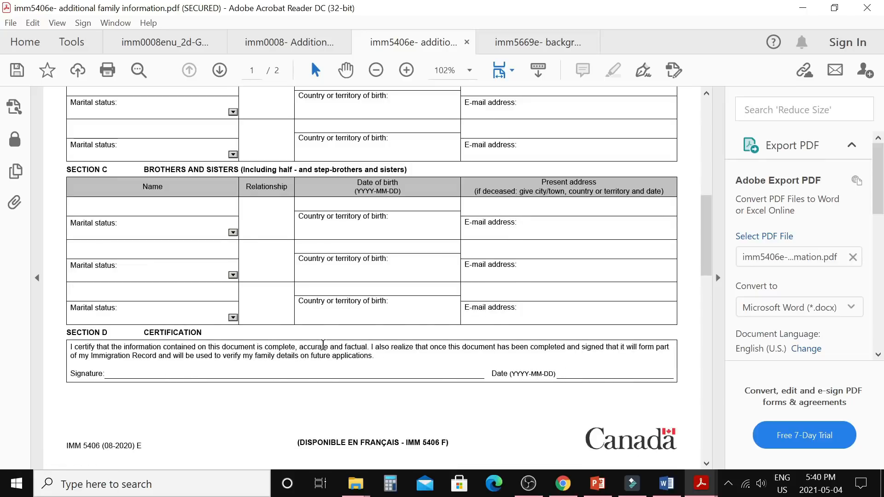
# Replace the first name in the applicant's name field in Section A
pyautogui.scroll(4, 322, 343)
pyautogui.scroll(8, 322, 341)
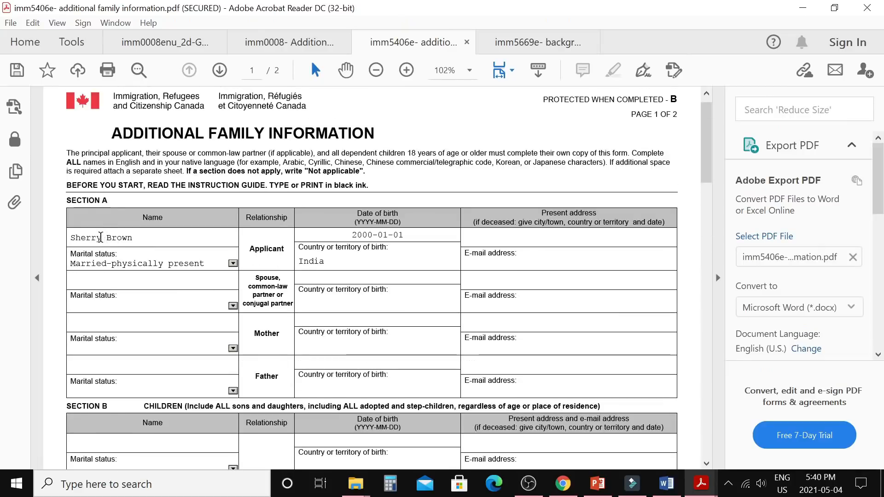
pyautogui.doubleClick(101, 238)
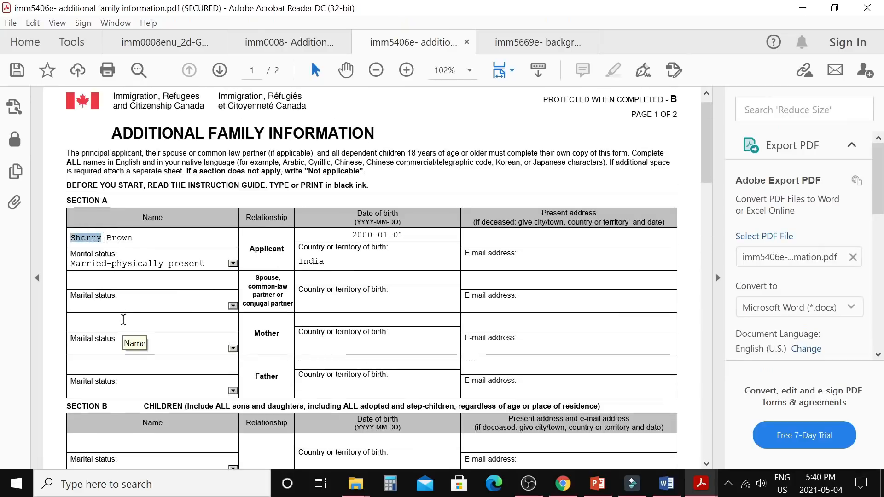
pyautogui.write('Sin')
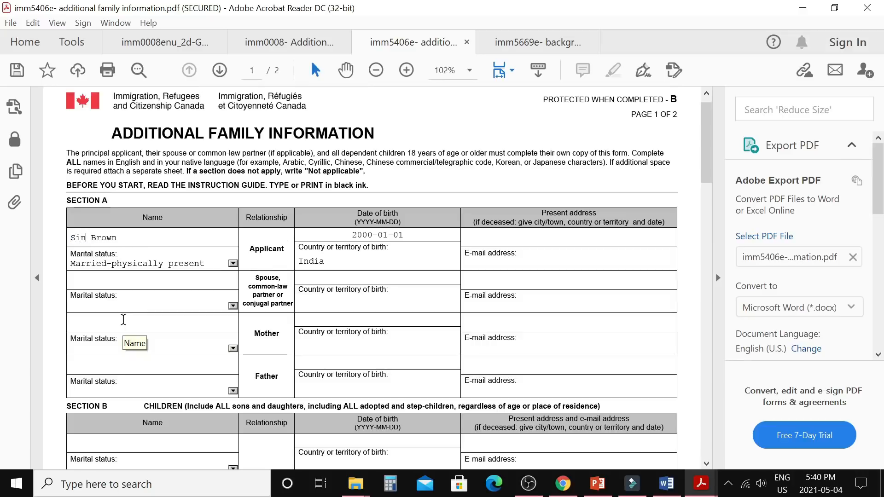
pyautogui.write('dy')
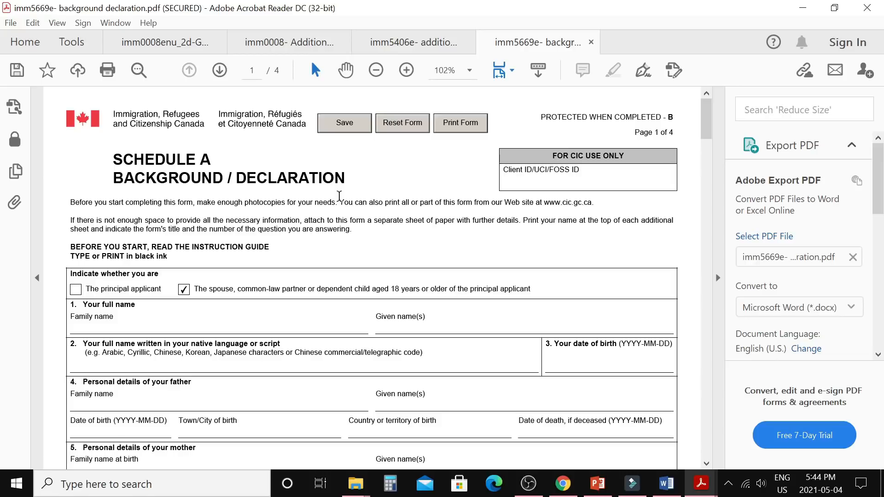
# In the IMM 5669 Schedule A form, clear the spouse or dependent child option and mark the principal applicant instead
pyautogui.scroll(-2, 272, 234)
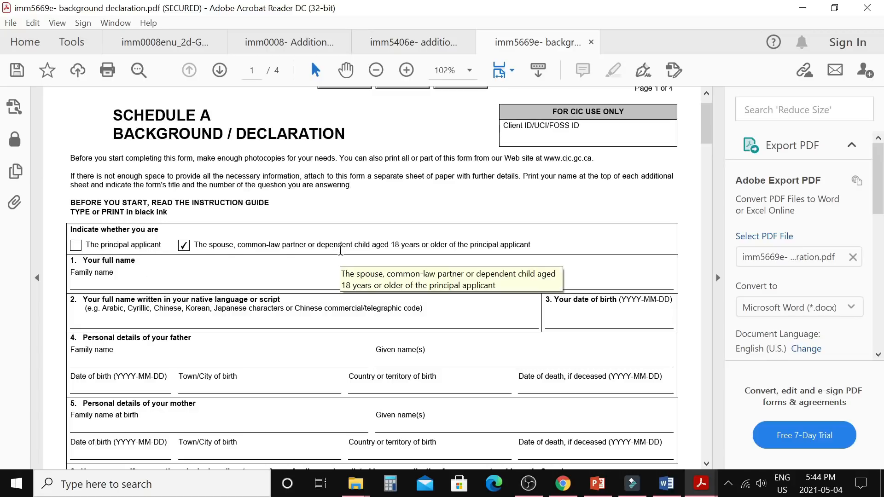
pyautogui.click(78, 247)
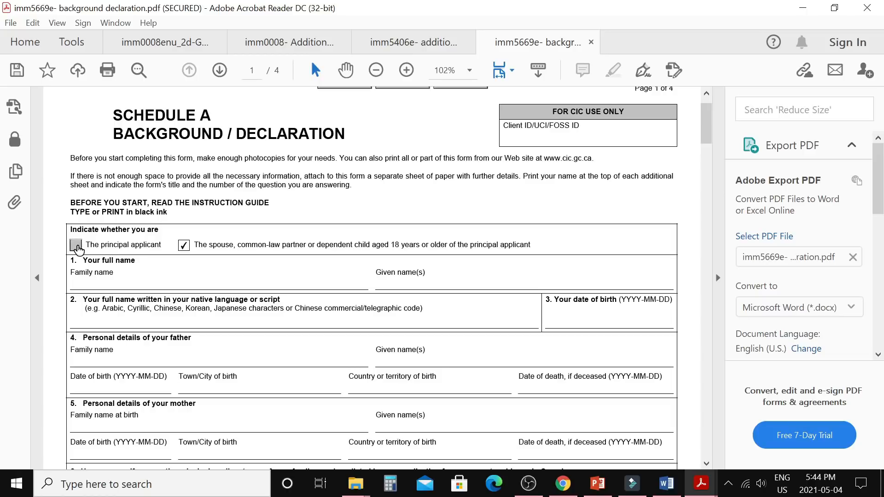
pyautogui.click(183, 244)
pyautogui.click(76, 247)
# Review the full name, father's and mother's details, and the question 6 background statements on page 1 of Schedule A
pyautogui.scroll(-1, 129, 278)
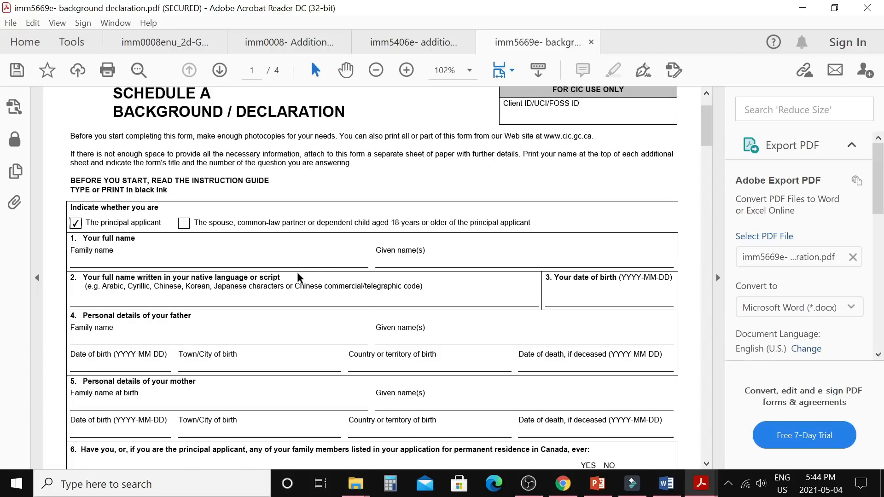
pyautogui.scroll(-2, 297, 276)
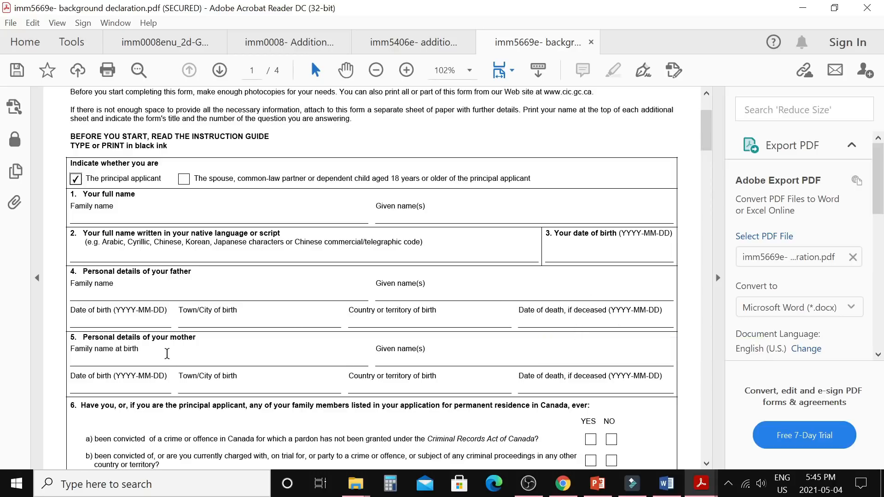
pyautogui.scroll(-2, 165, 355)
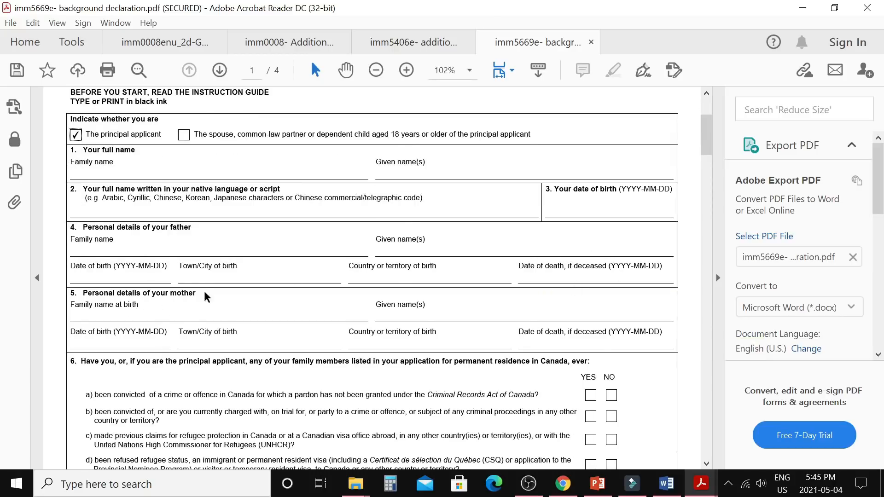
pyautogui.scroll(-4, 267, 320)
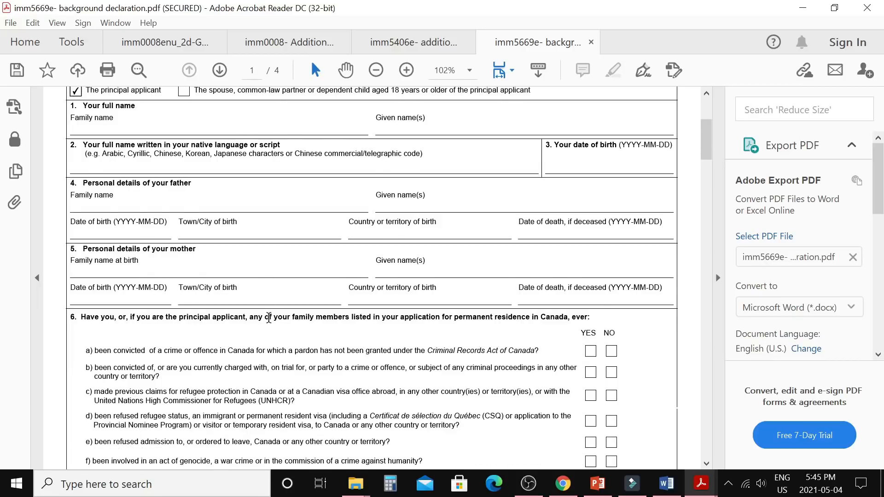
pyautogui.scroll(-4, 268, 316)
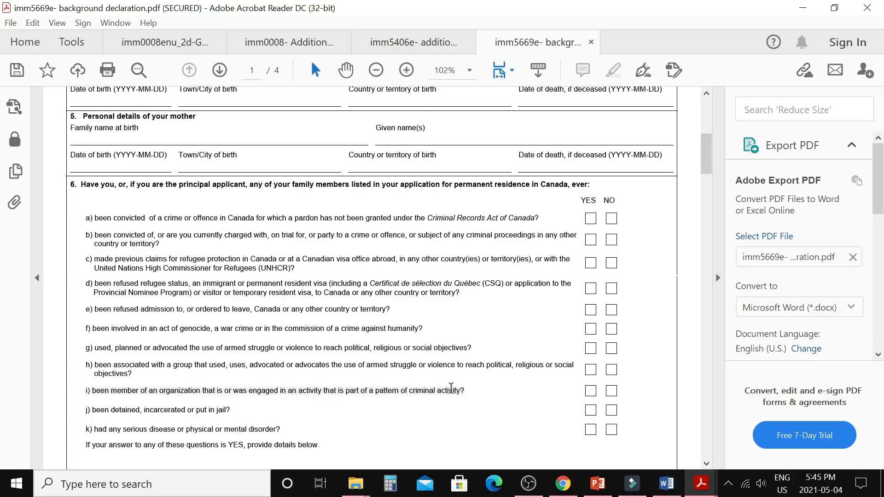
pyautogui.scroll(-6, 451, 388)
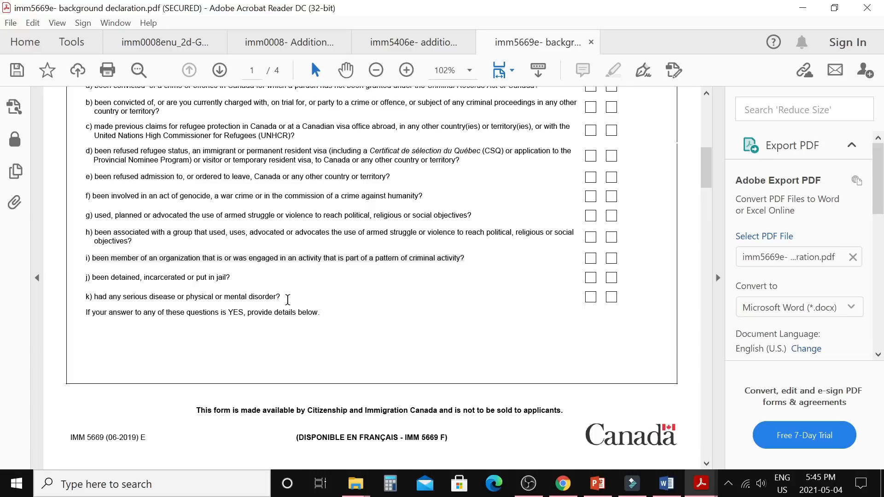
pyautogui.scroll(-8, 258, 300)
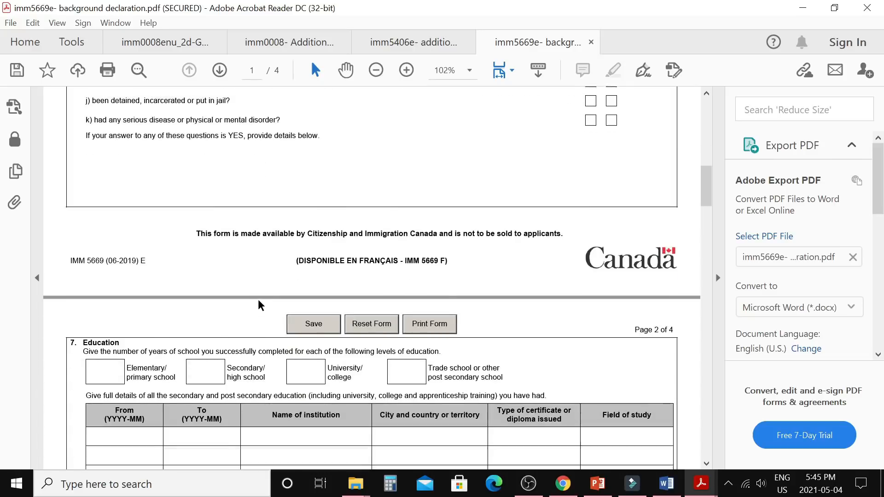
# In the Education section, enter 5 years of elementary/primary school and 3 years of university/college
pyautogui.scroll(-6, 259, 300)
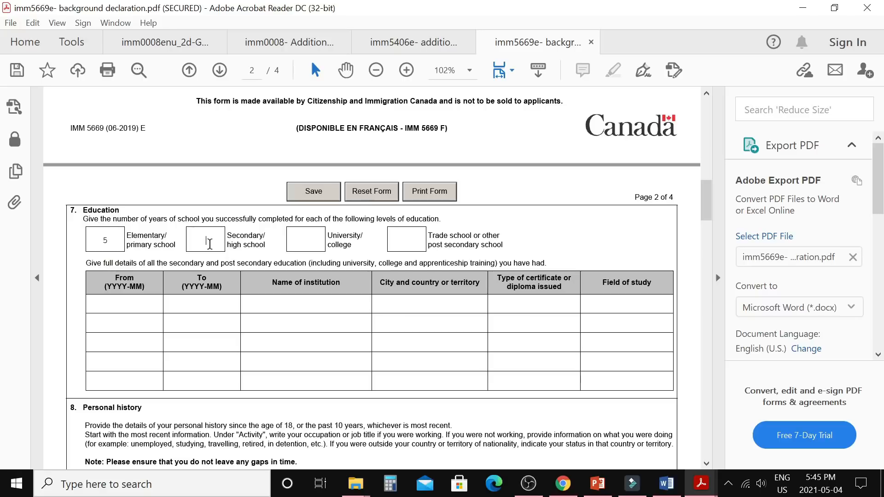
pyautogui.click(307, 241)
pyautogui.write('3')
# Review the personal history, membership of organizations and government positions sections on page 2 of Schedule A
pyautogui.scroll(-2, 202, 295)
pyautogui.scroll(-4, 201, 292)
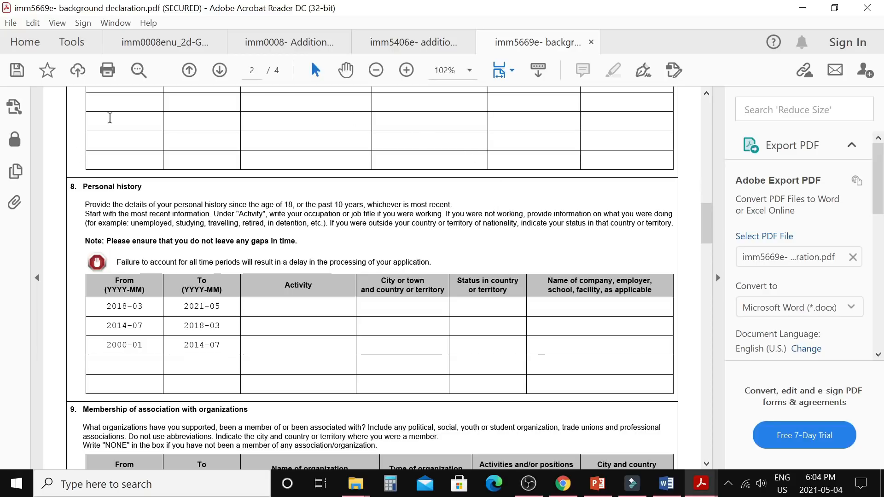
pyautogui.scroll(-7, 295, 267)
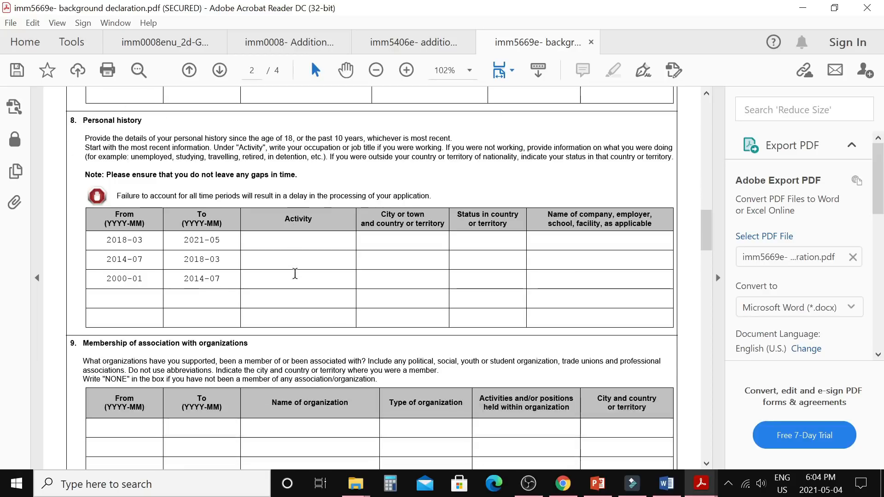
pyautogui.scroll(-2, 295, 267)
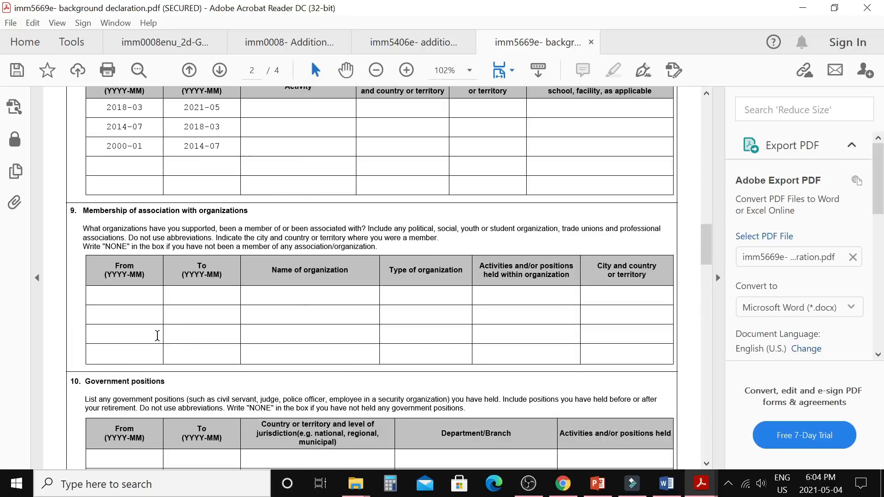
pyautogui.scroll(-4, 488, 289)
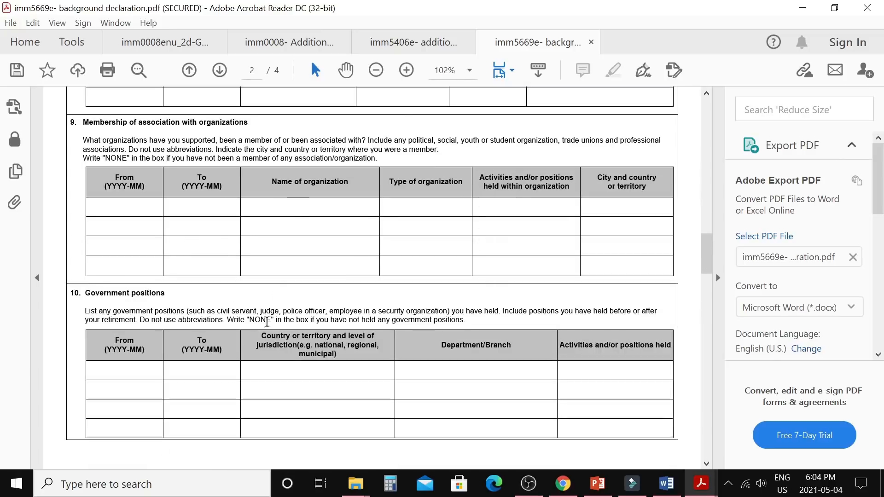
# Review the government positions, military and paramilitary service, and addresses sections on pages 2 and 3 of Schedule A
pyautogui.scroll(-1, 149, 362)
pyautogui.scroll(-1, 318, 339)
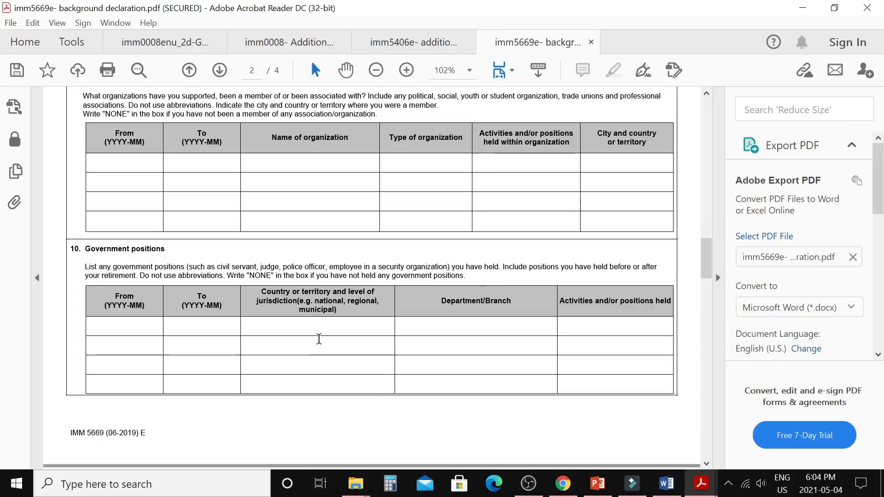
pyautogui.scroll(-1, 318, 339)
pyautogui.scroll(-13, 312, 338)
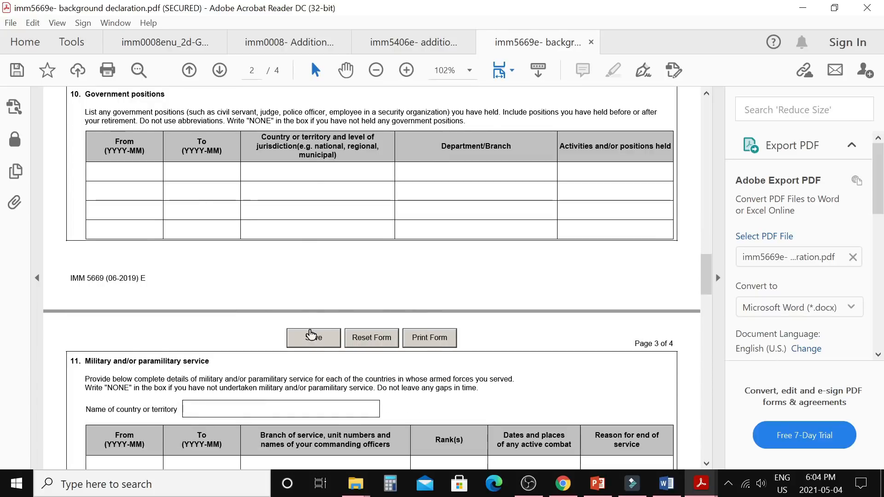
pyautogui.scroll(-3, 309, 319)
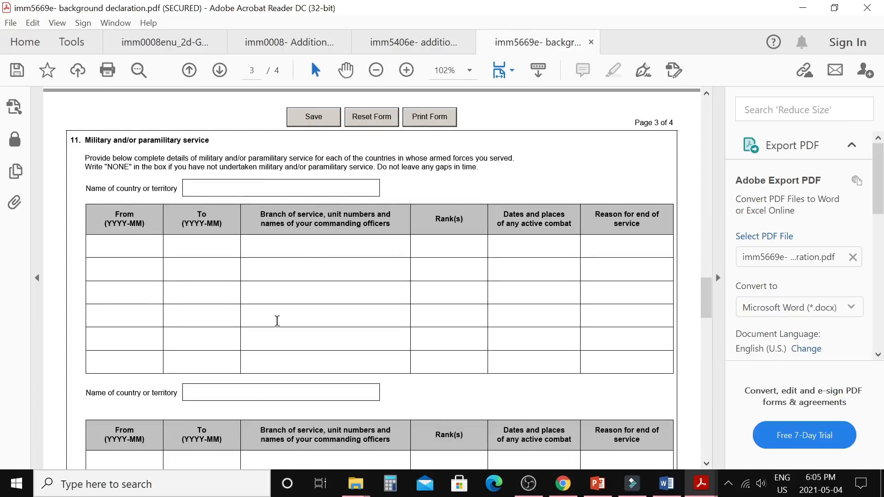
pyautogui.scroll(-9, 390, 283)
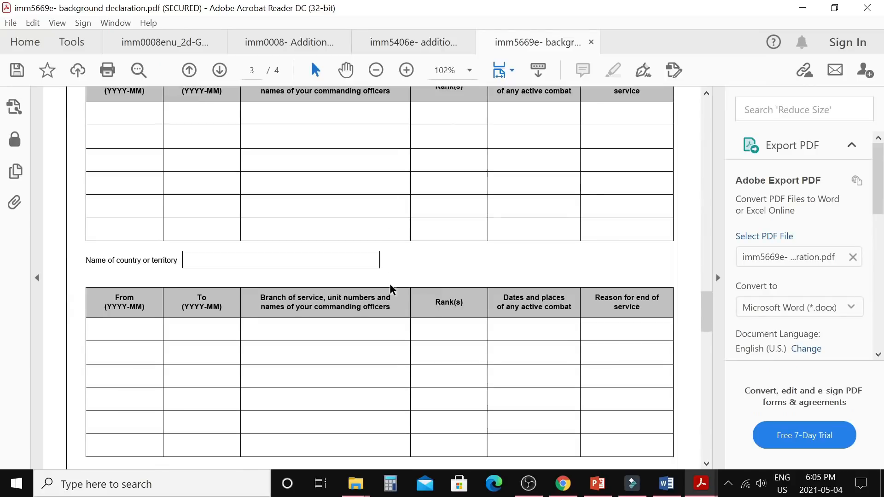
pyautogui.scroll(-10, 389, 283)
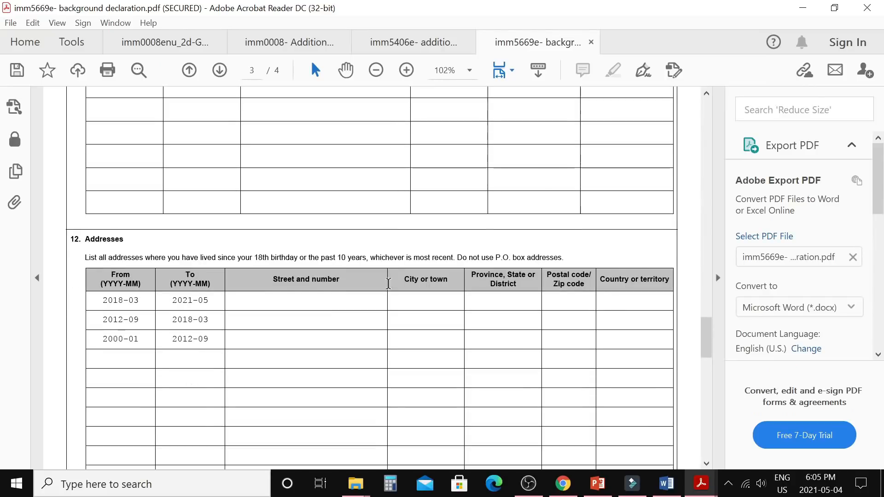
pyautogui.scroll(-1, 388, 284)
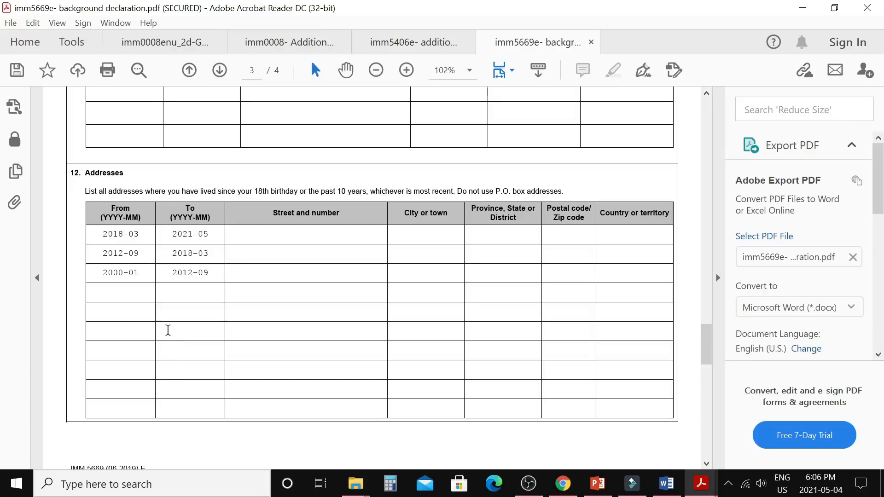
pyautogui.scroll(-2, 244, 308)
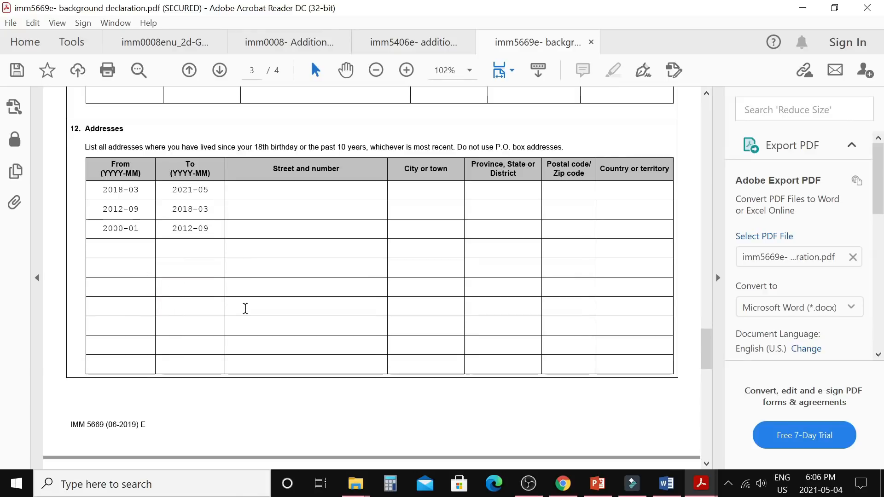
# Review the disclosure authority, applicant declaration, interpreter declaration and solemn declaration on page 4, and return to the addresses section
pyautogui.scroll(-6, 245, 308)
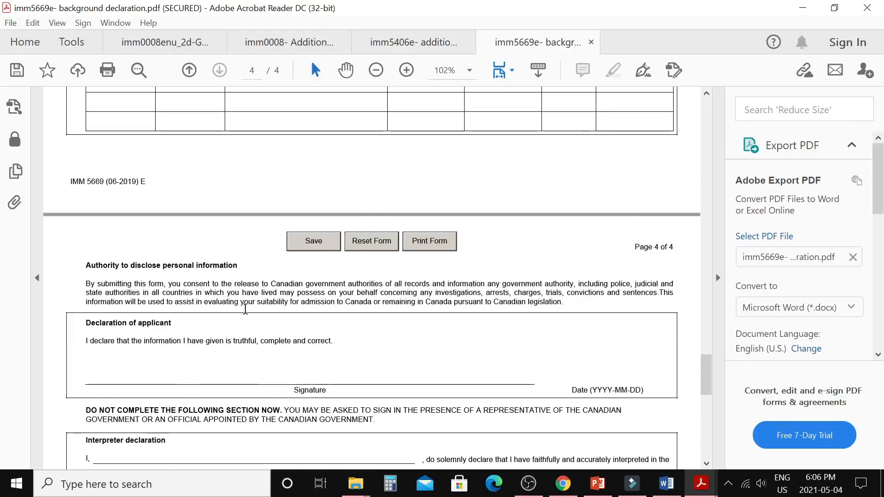
pyautogui.scroll(-2, 245, 307)
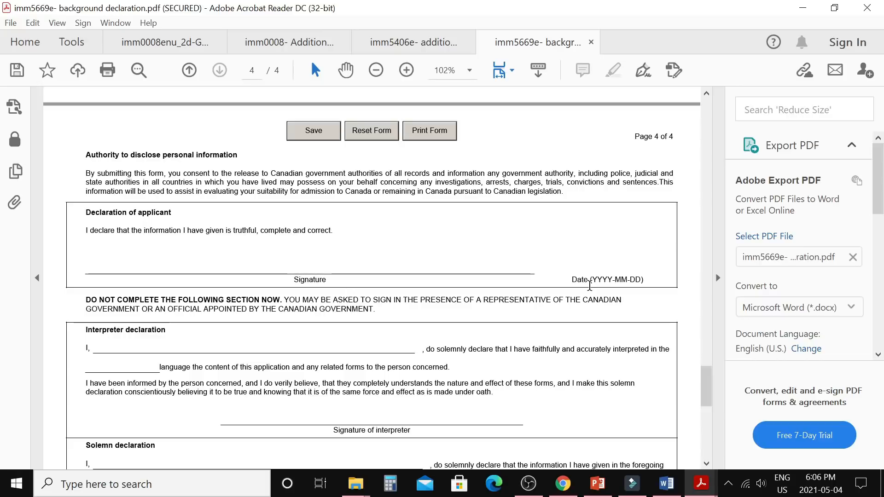
pyautogui.scroll(-3, 469, 315)
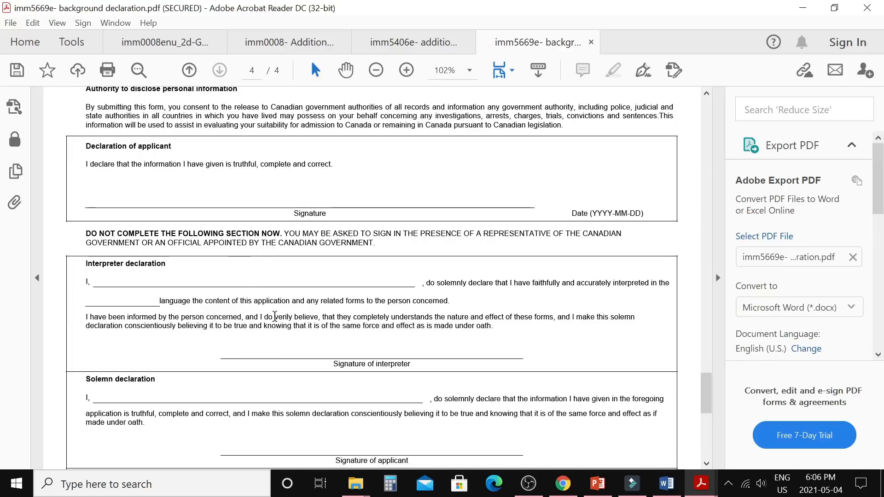
pyautogui.scroll(-4, 509, 315)
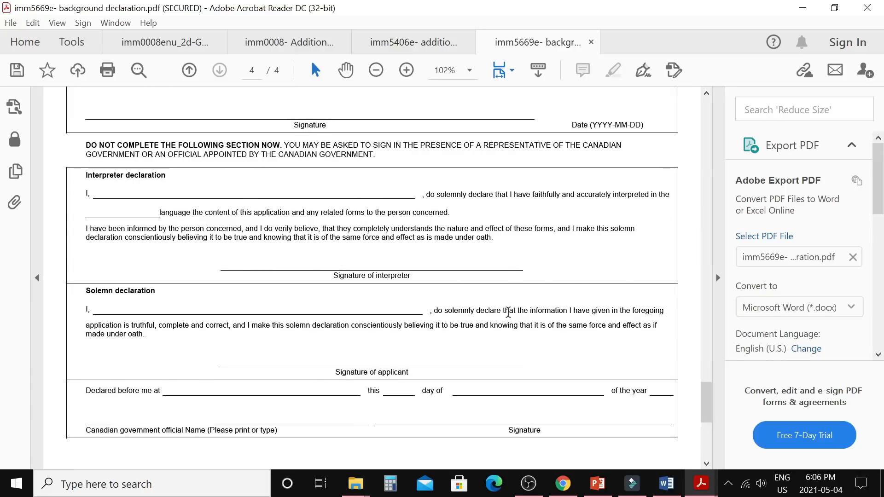
pyautogui.scroll(-3, 508, 313)
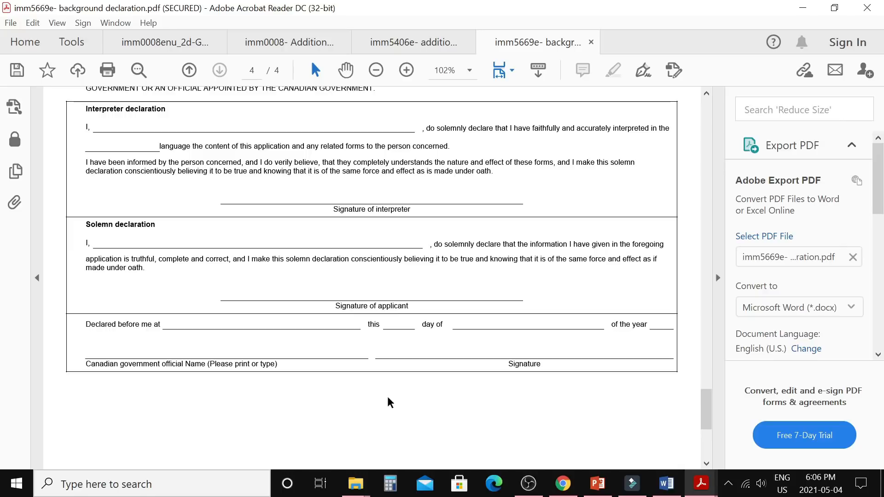
pyautogui.scroll(3, 388, 399)
pyautogui.scroll(6, 388, 398)
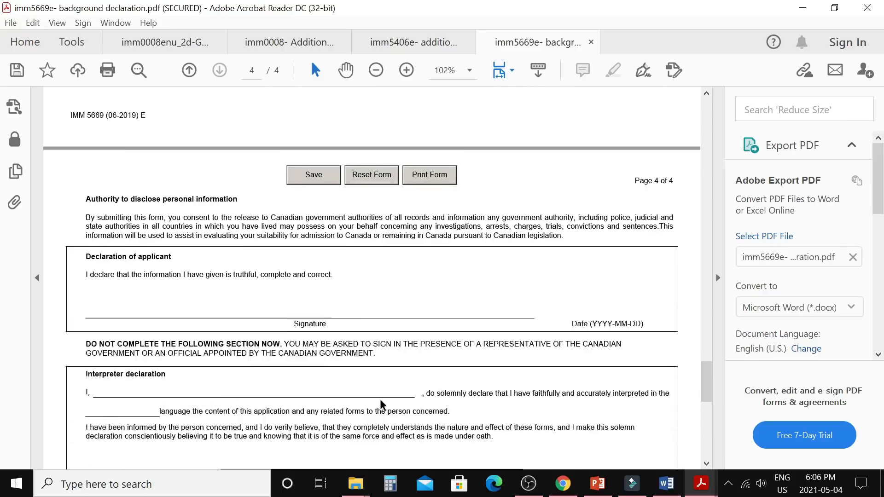
pyautogui.scroll(2, 381, 378)
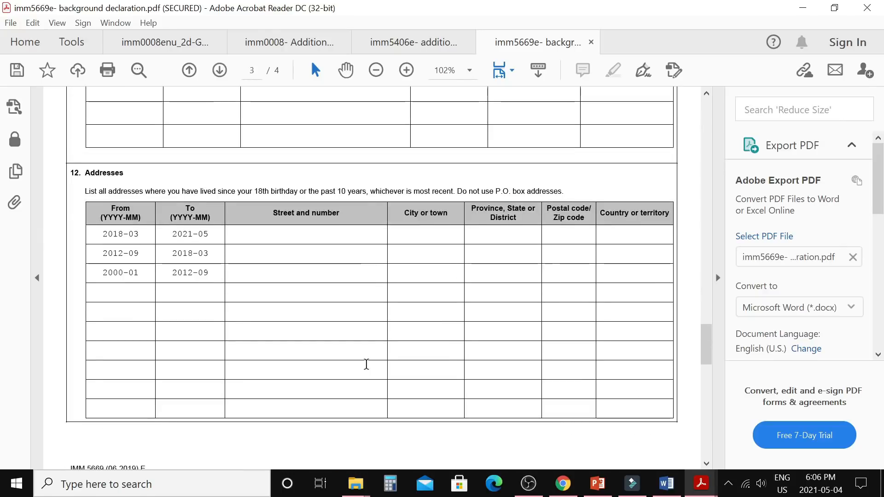